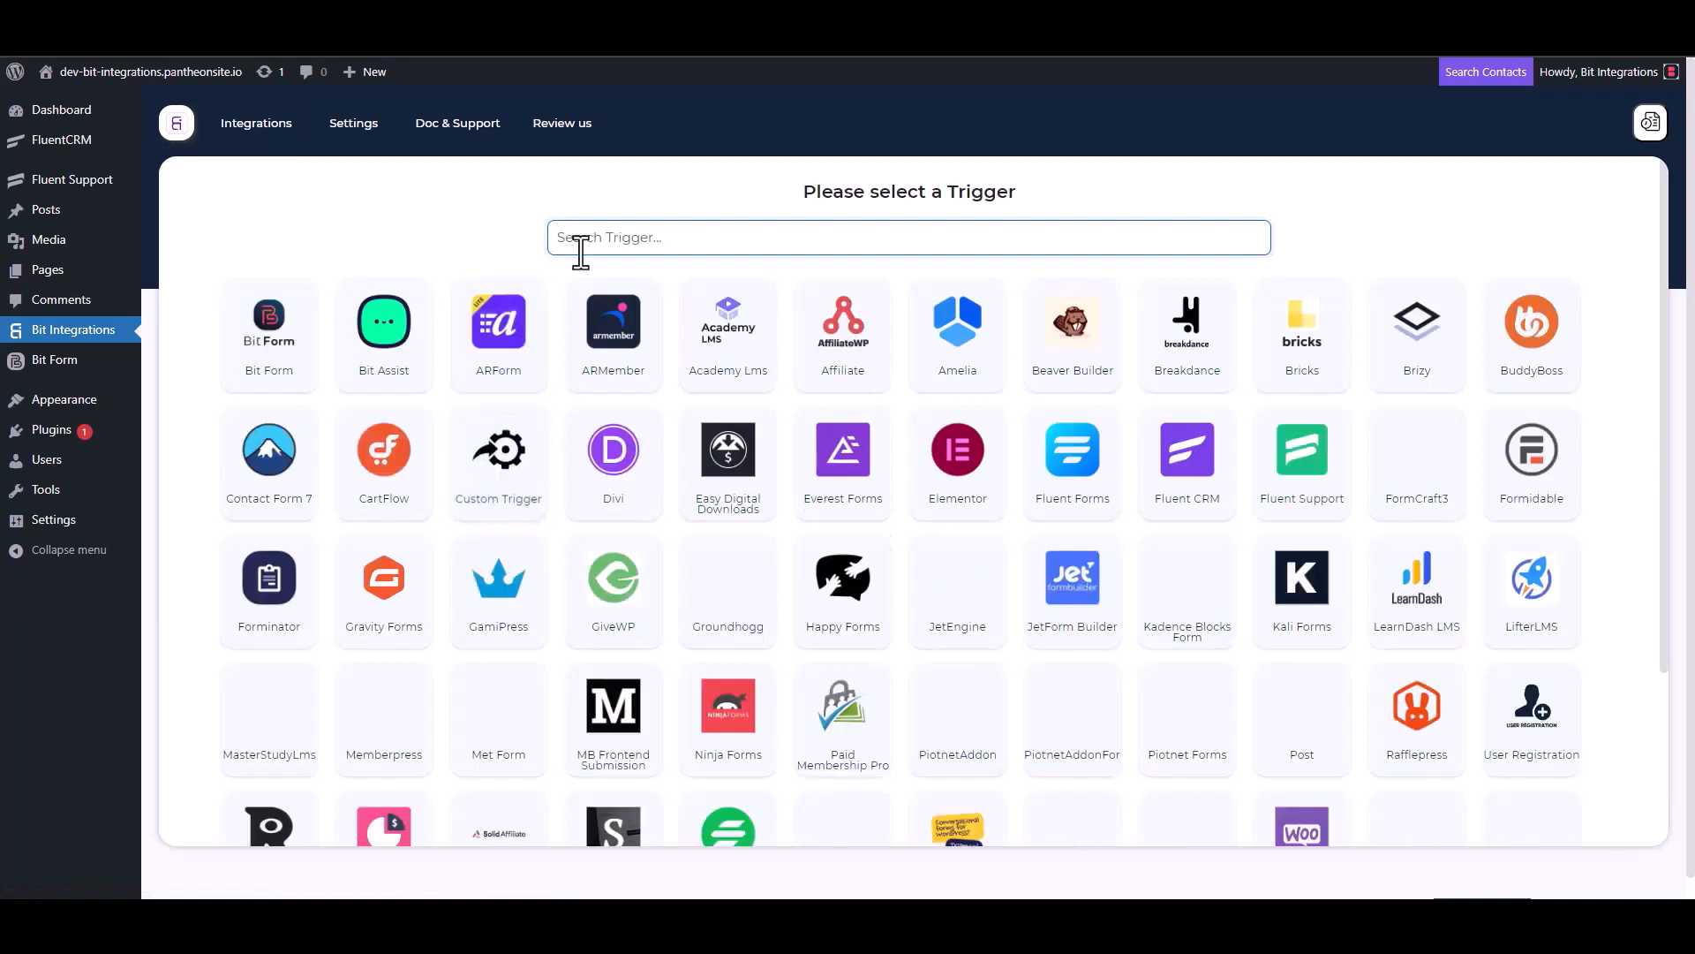
Step: Choose Fluent Support as the trigger, copy its webhook URL, and start fetching incoming data
click(1305, 482)
click(1206, 425)
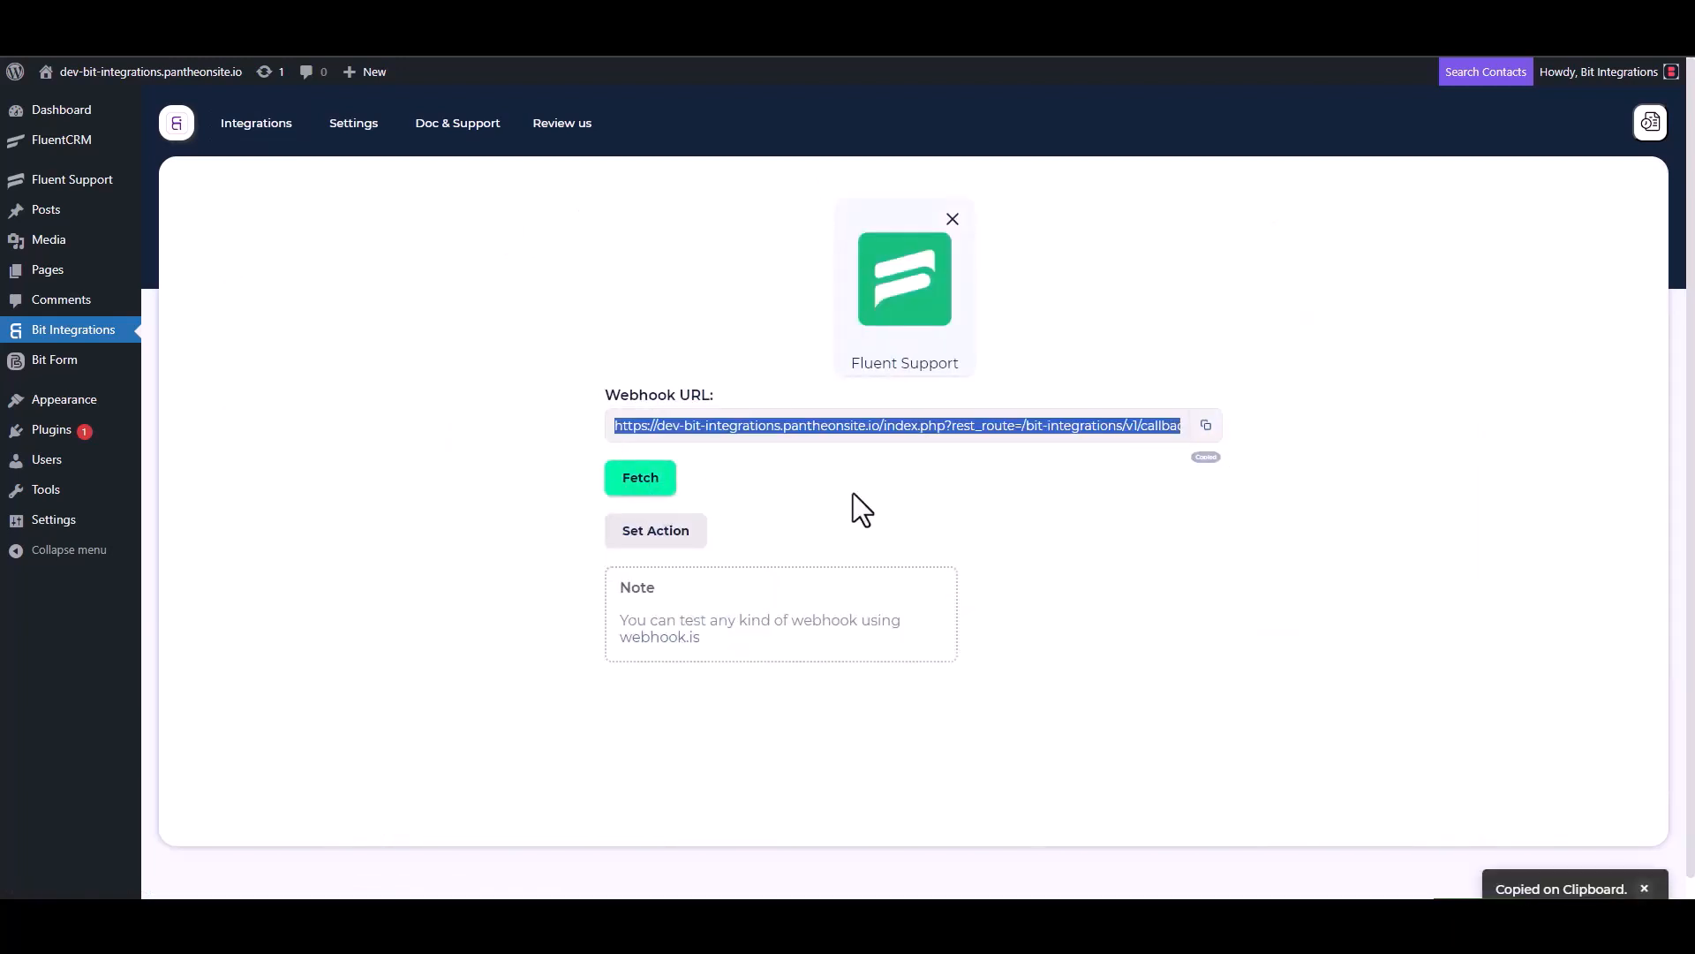
click(641, 482)
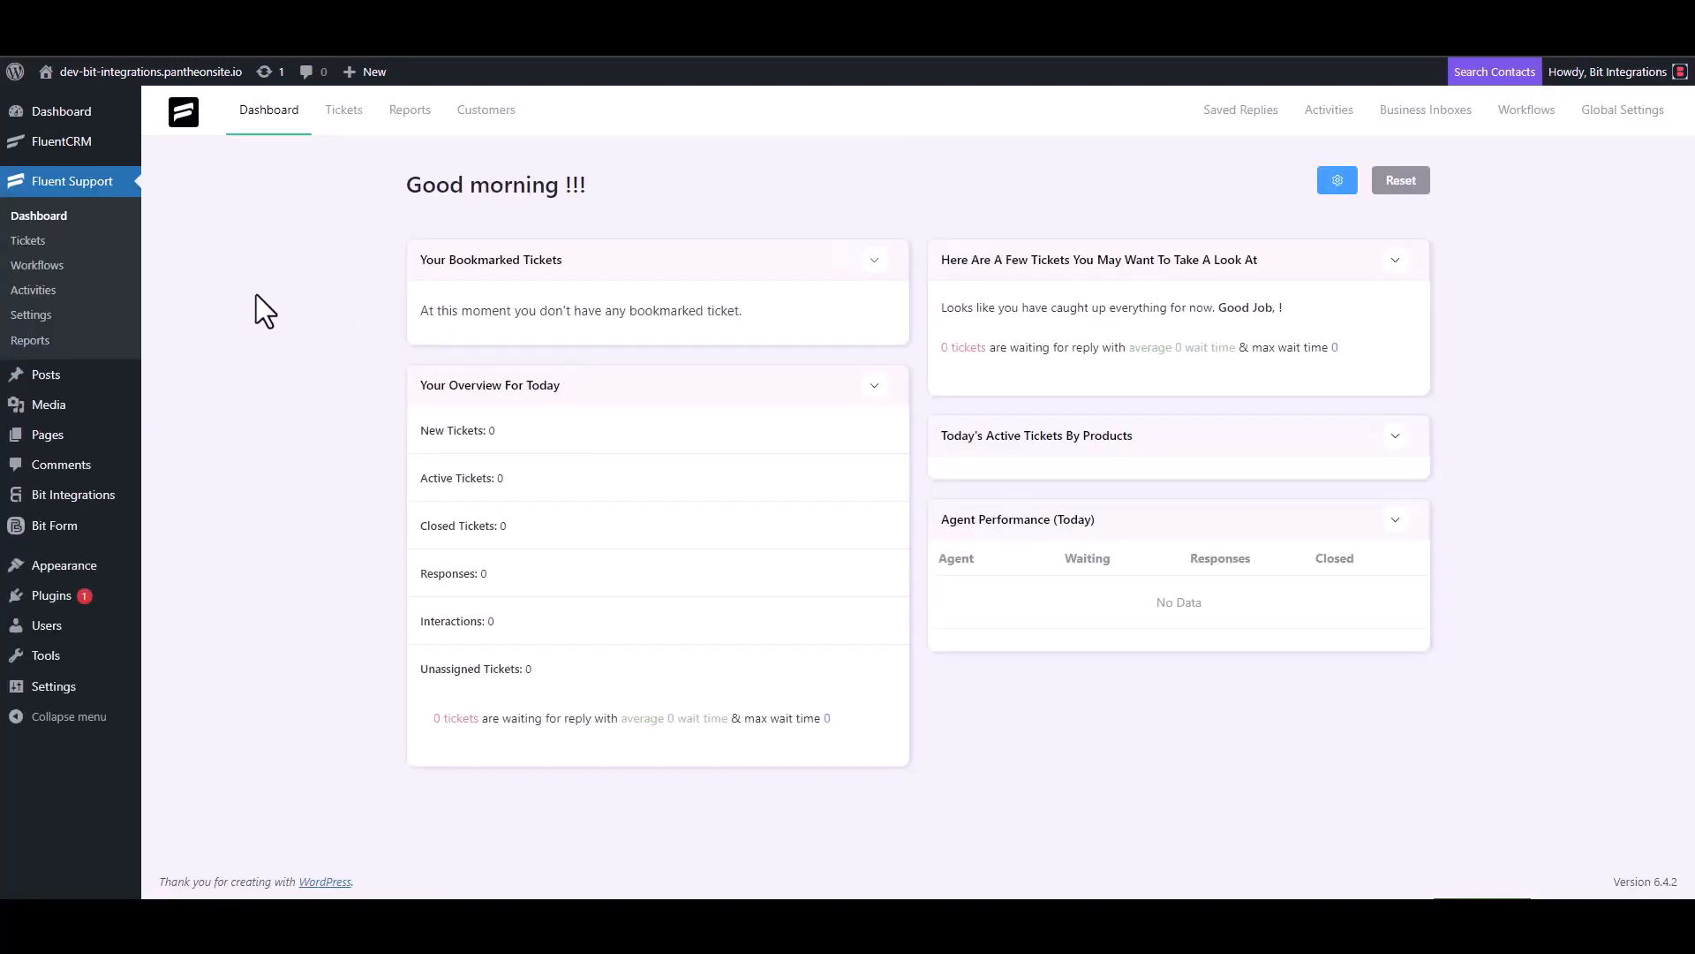
Step: Create a new automatic Fluent Support workflow named 'Bit Integrations'
click(55, 265)
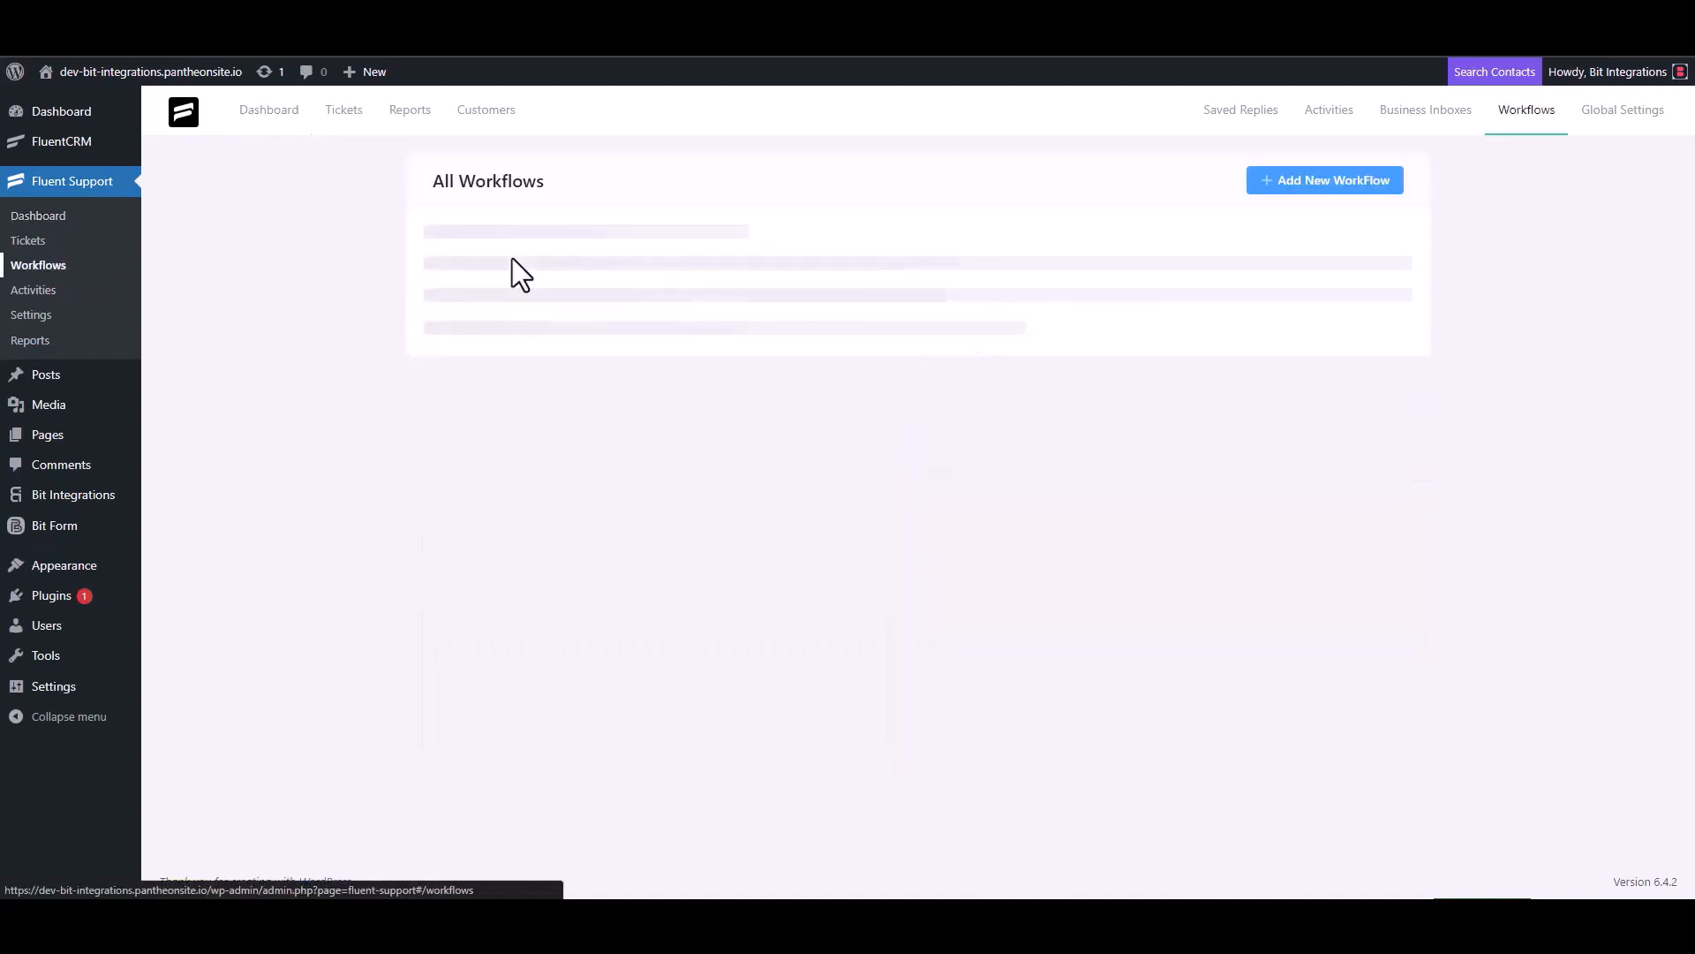
click(1304, 182)
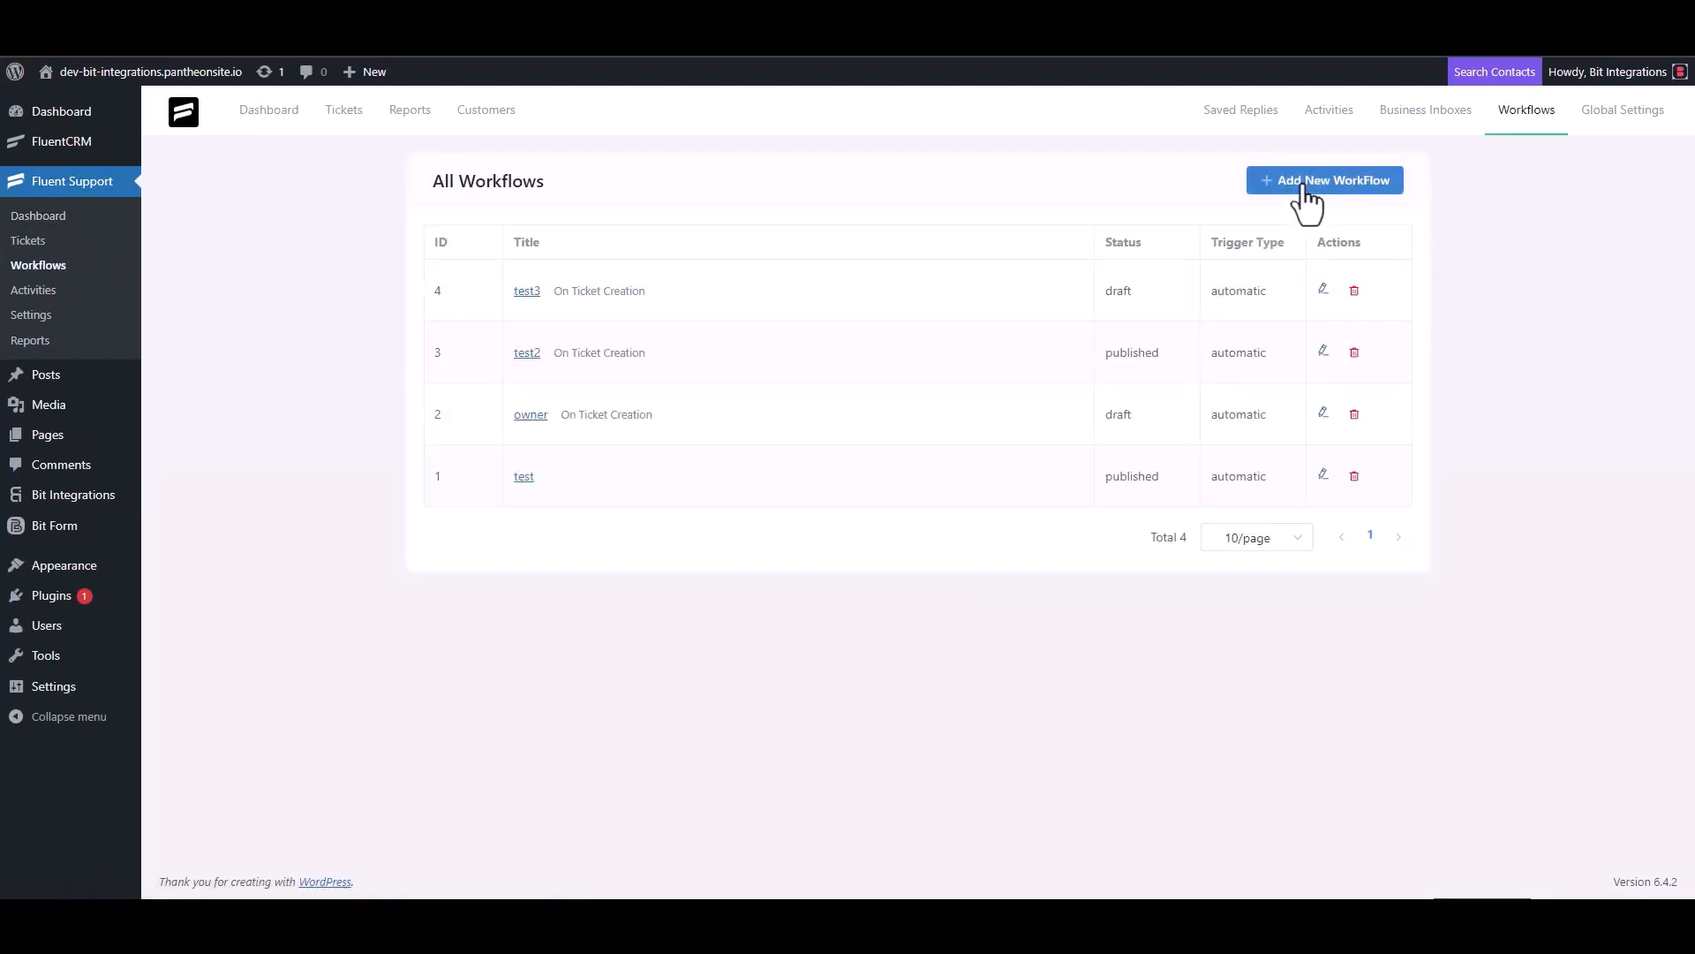
click(513, 210)
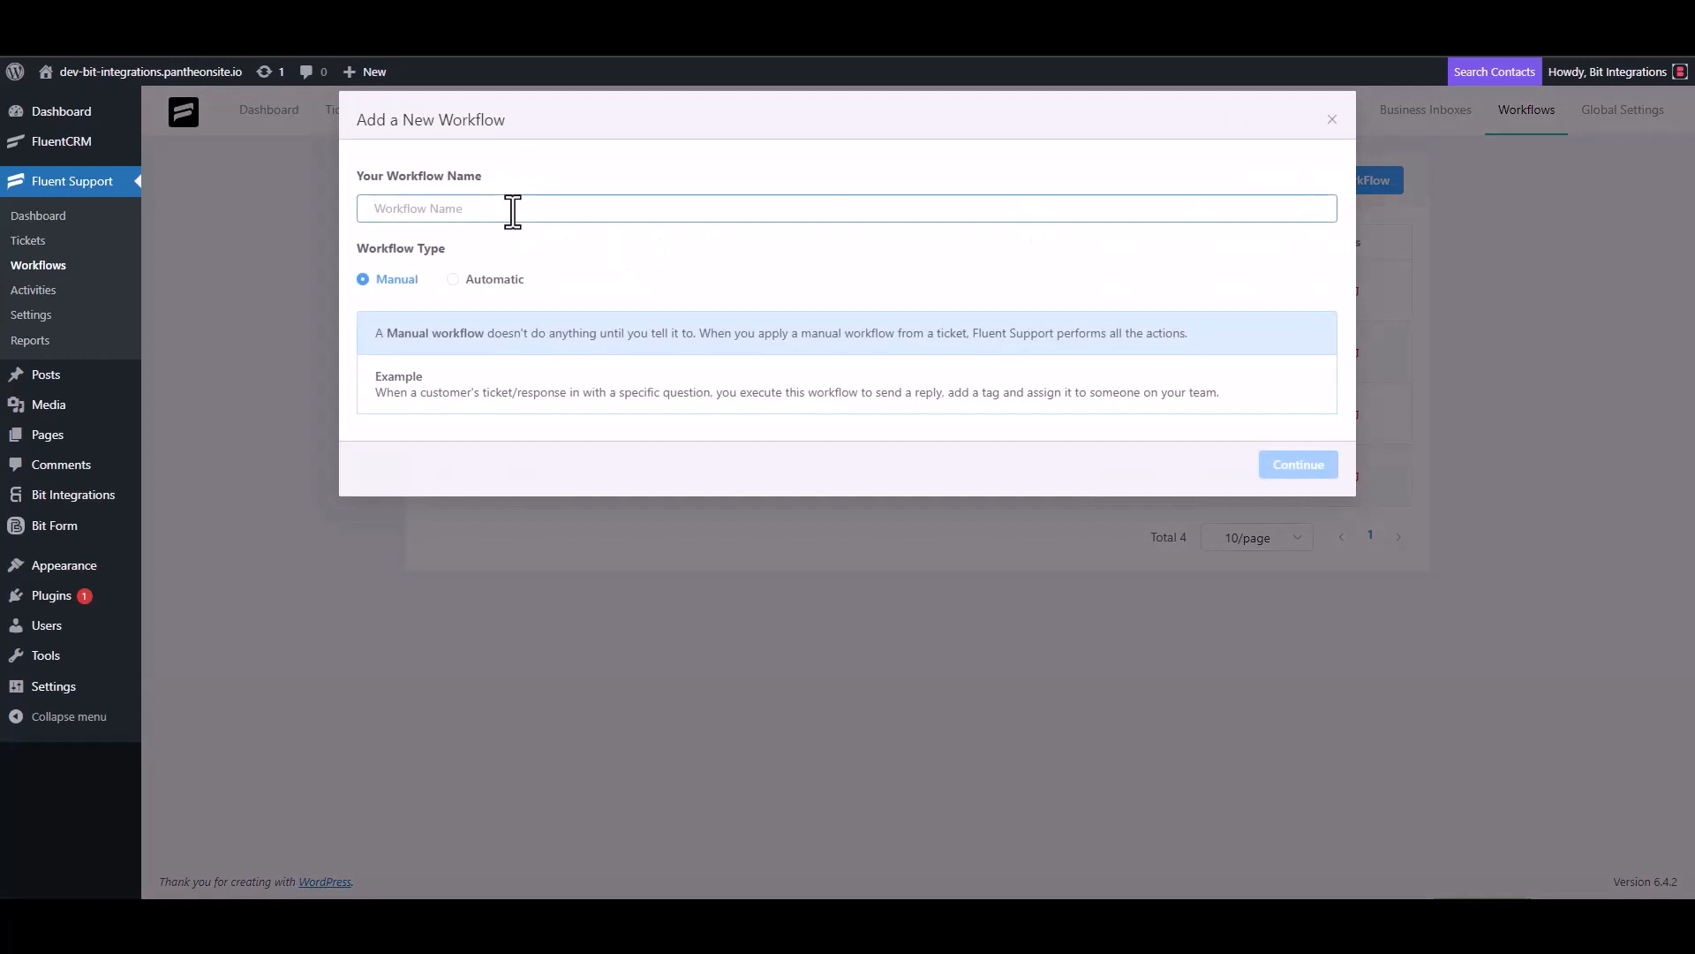
text(Bit Integrations)
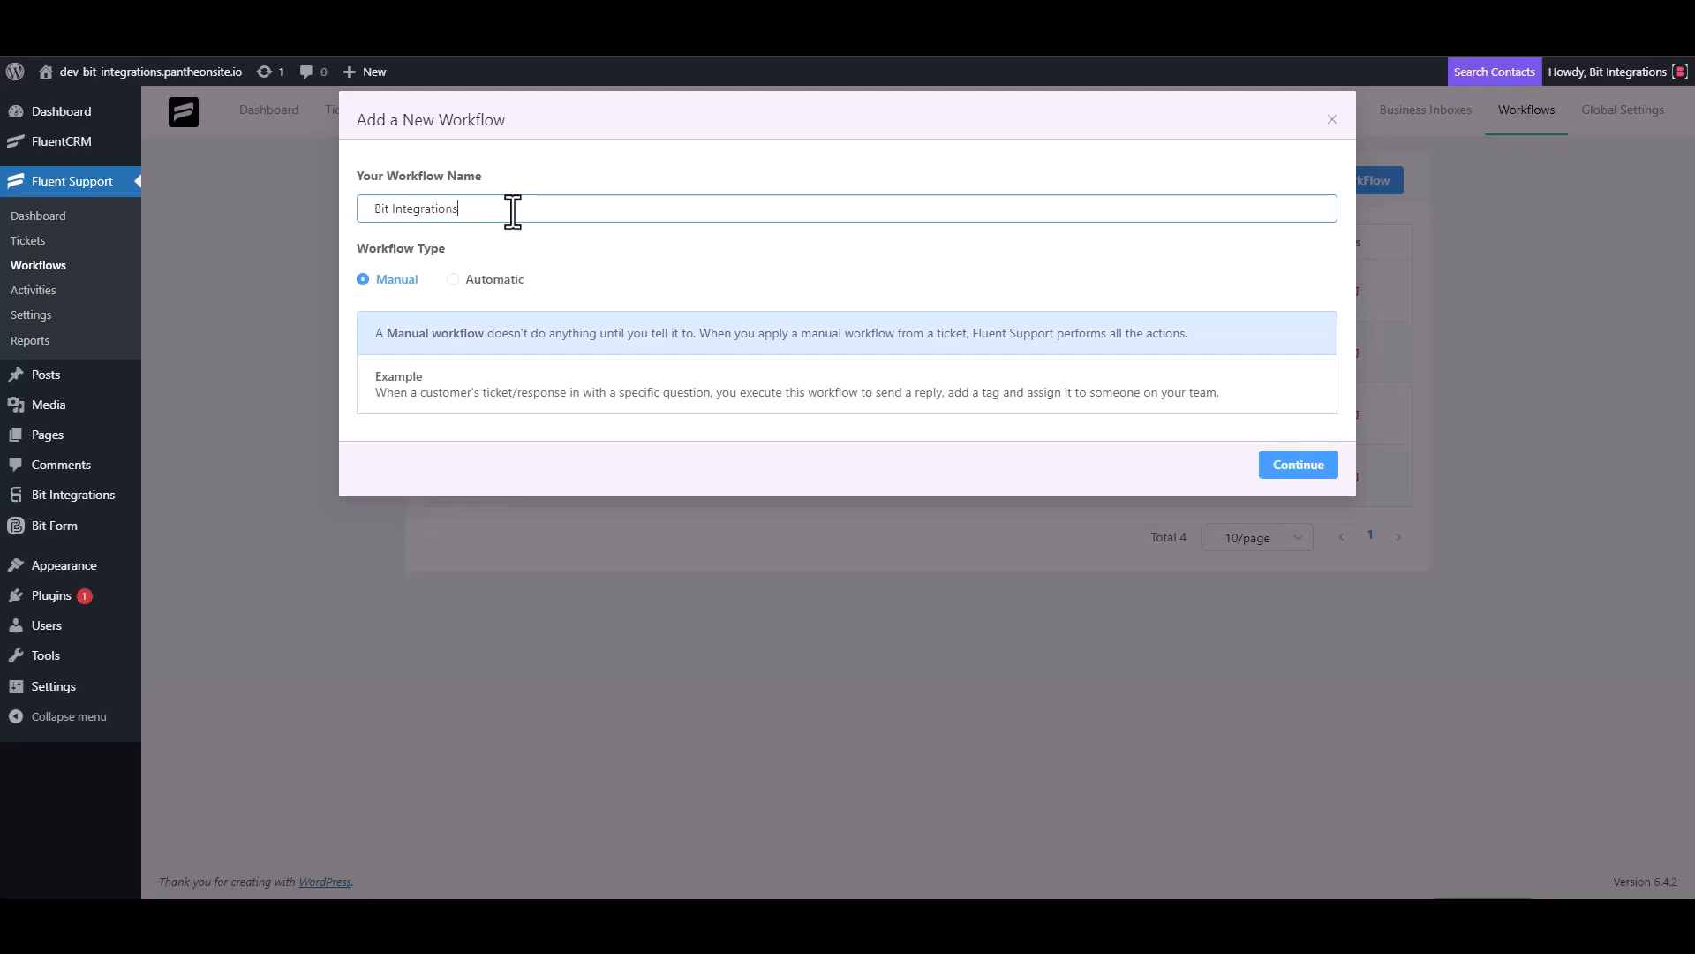
click(473, 281)
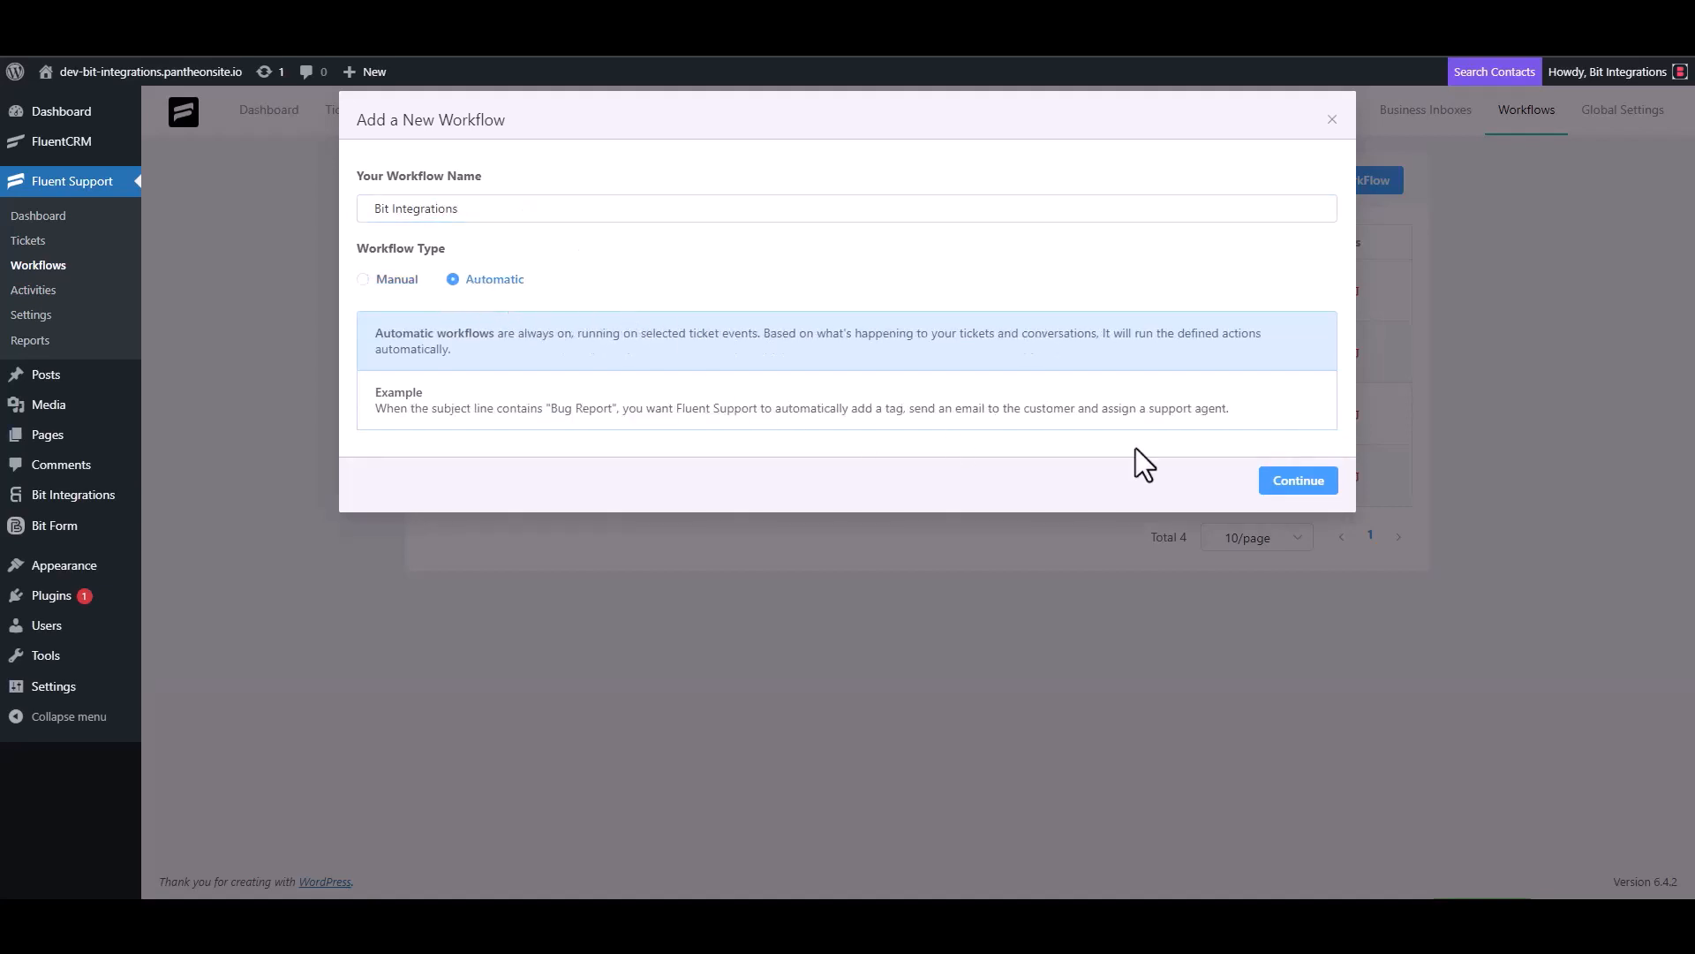
click(1296, 482)
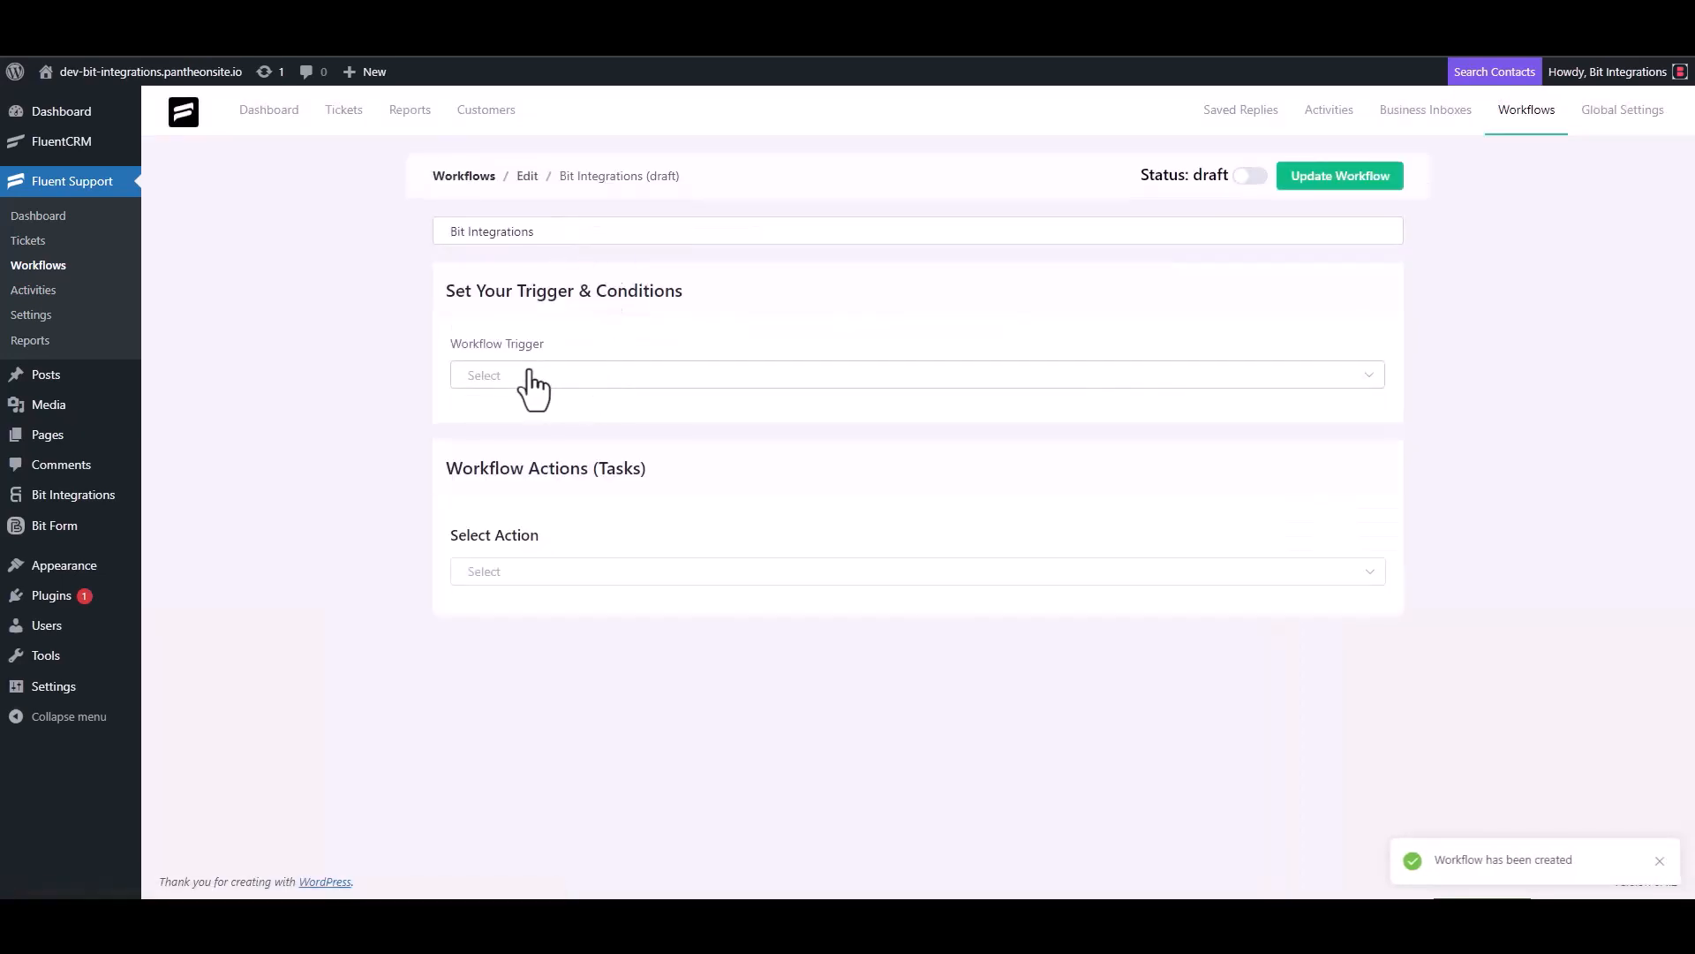
Step: Set the trigger to On Ticket Creation and add a Trigger Outgoing Webhook with the pasted URL
click(528, 377)
click(527, 422)
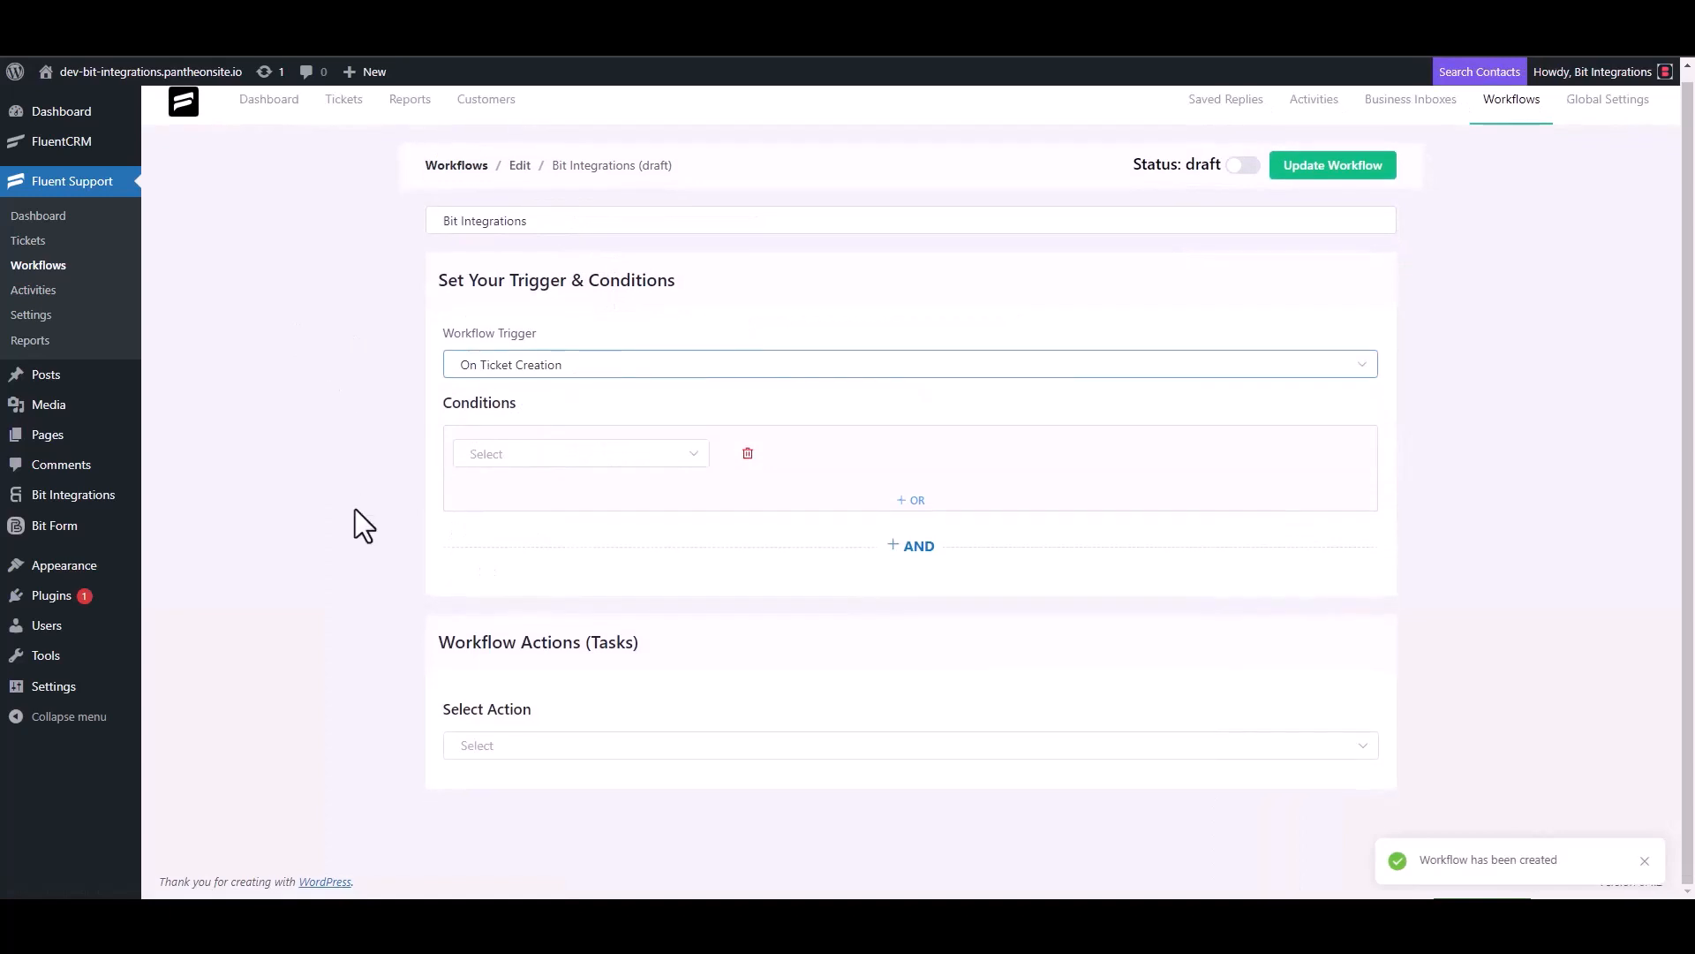
click(491, 744)
scroll(519, 609, down, 4)
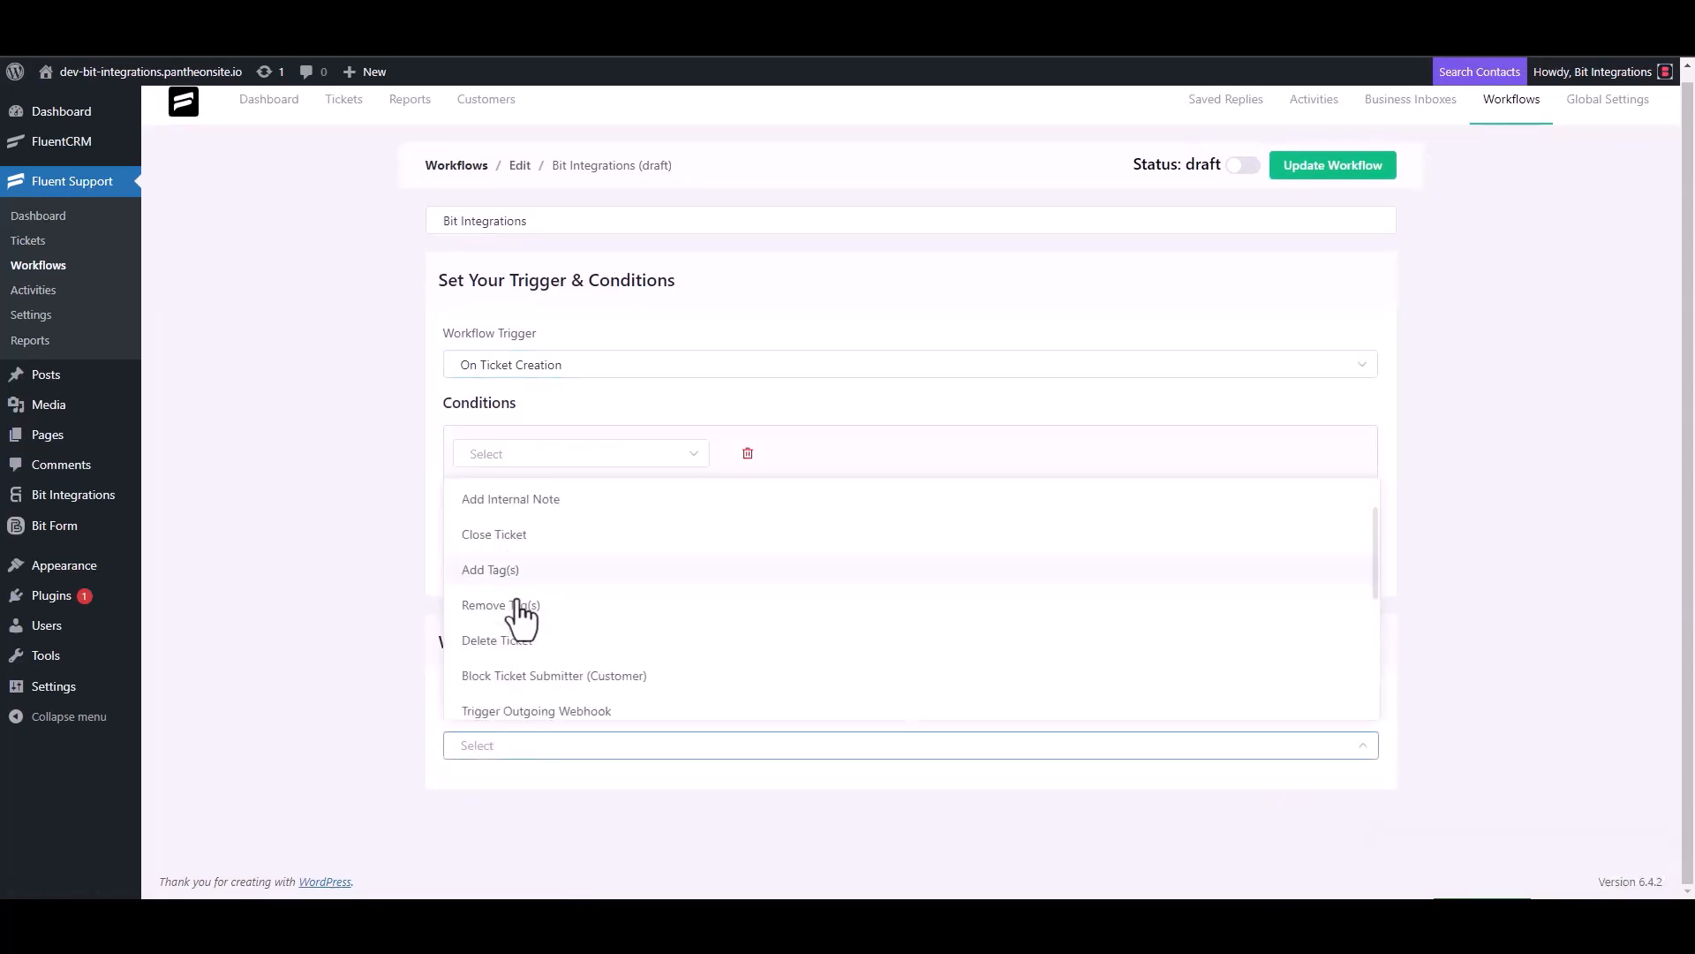
click(575, 503)
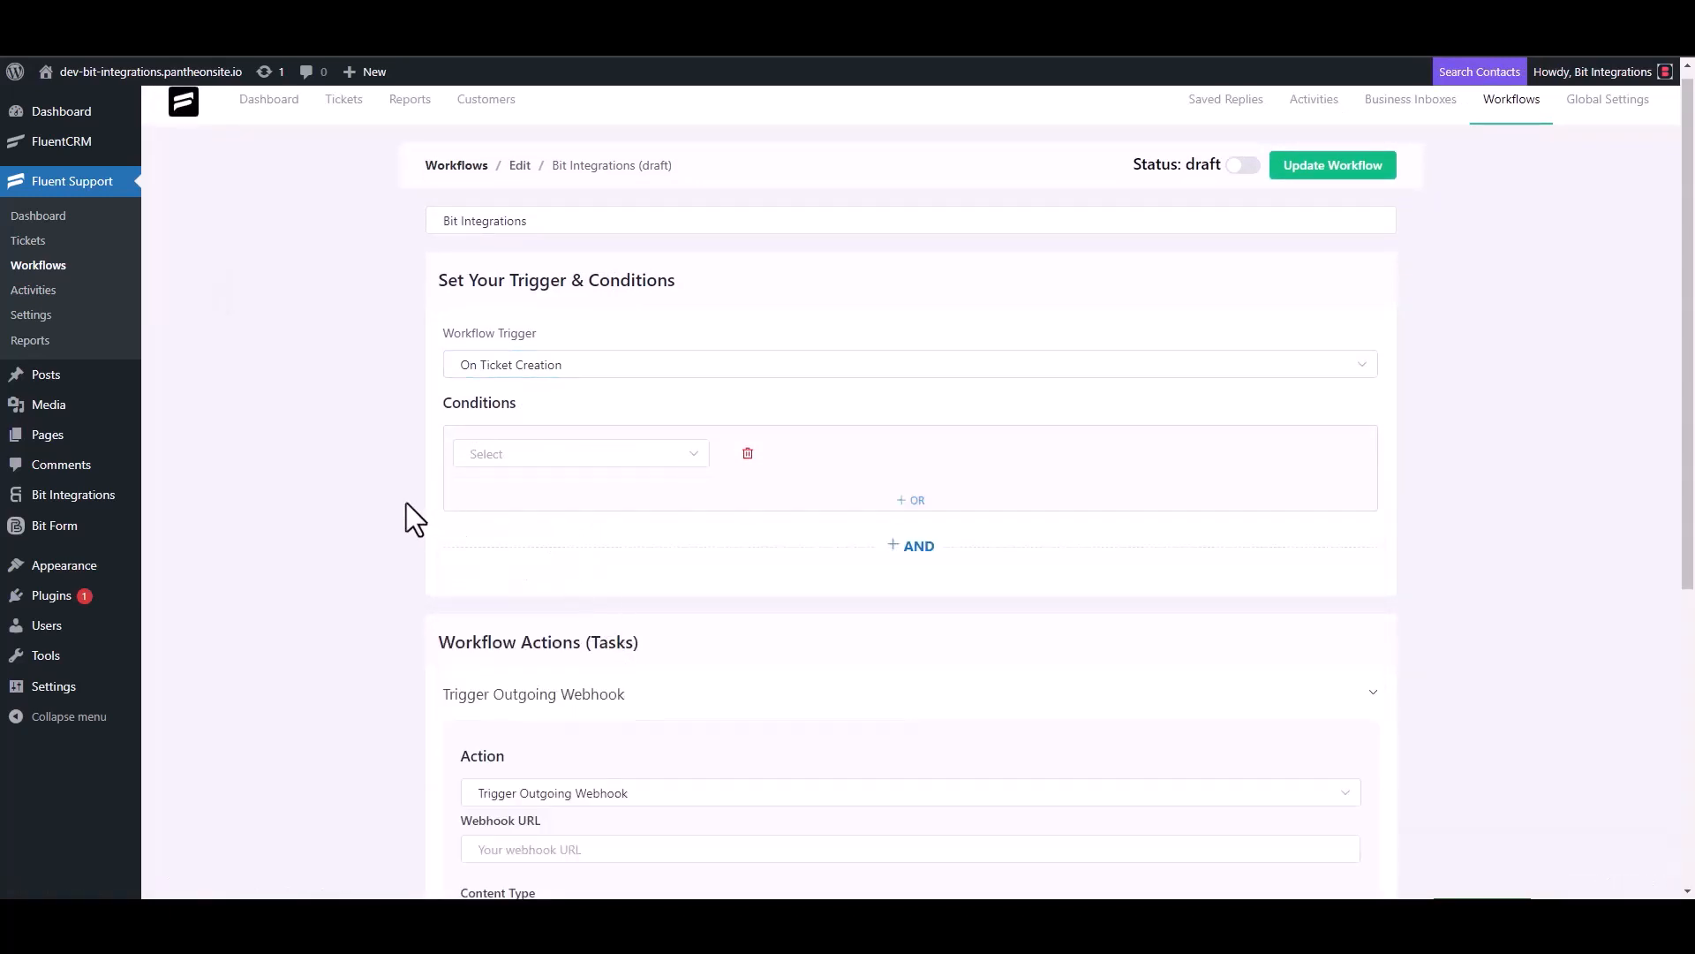
scroll(408, 504, down, 4)
click(573, 503)
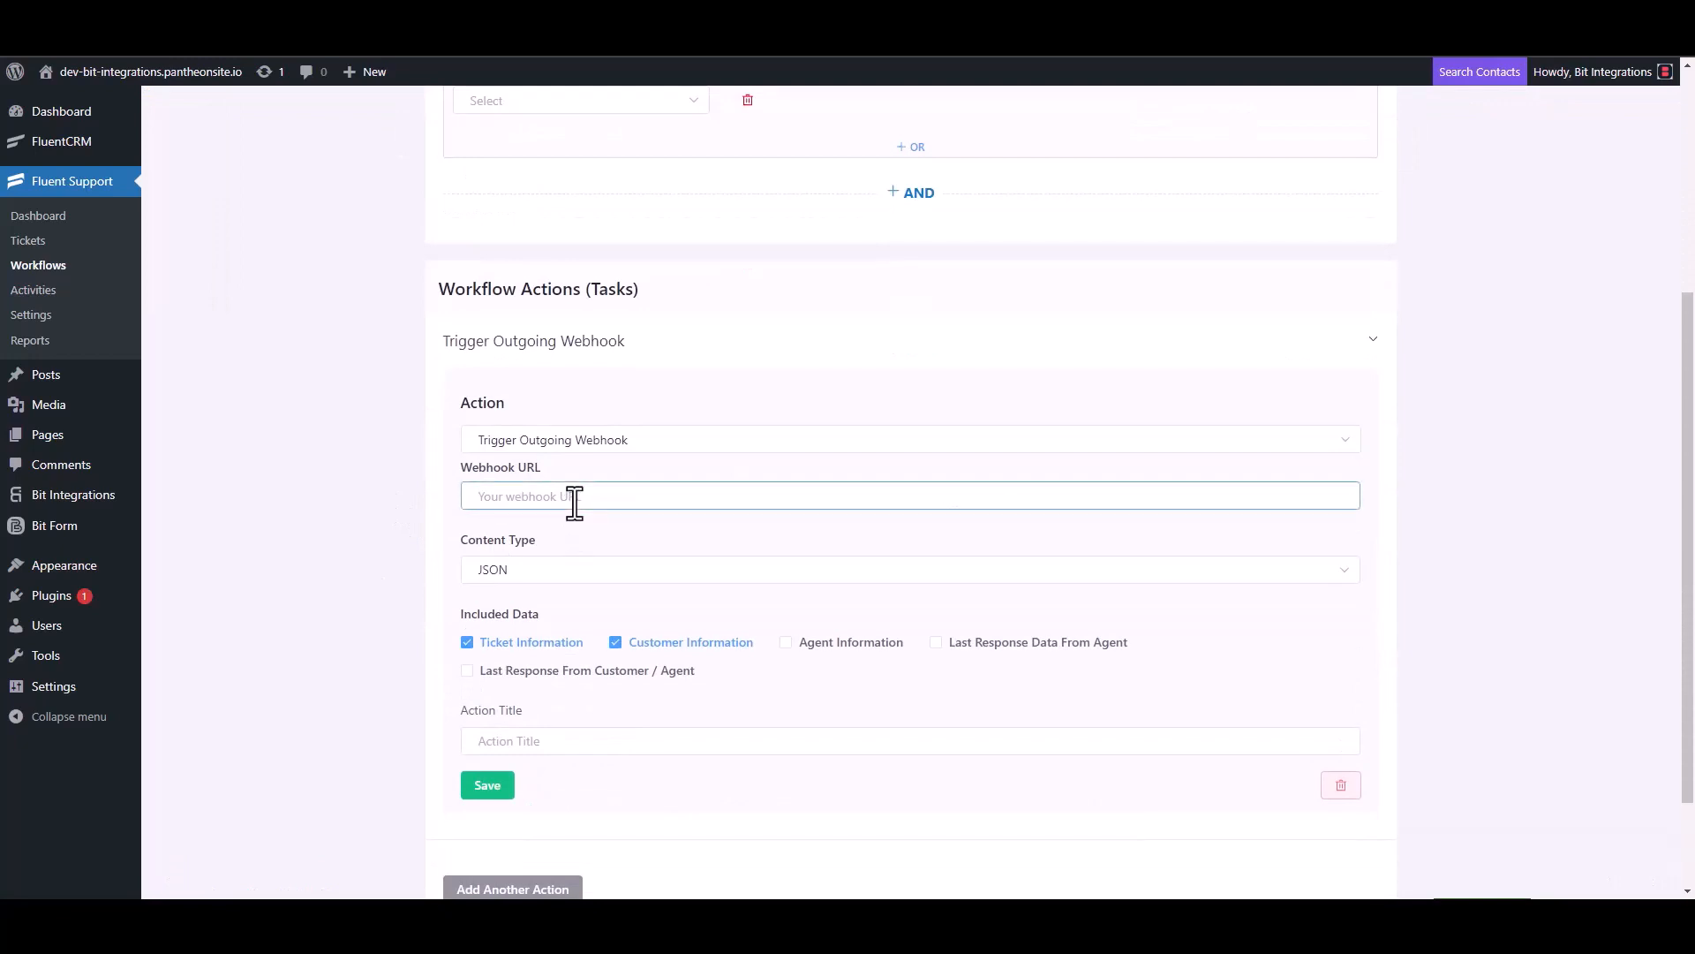
key(ctrl+v)
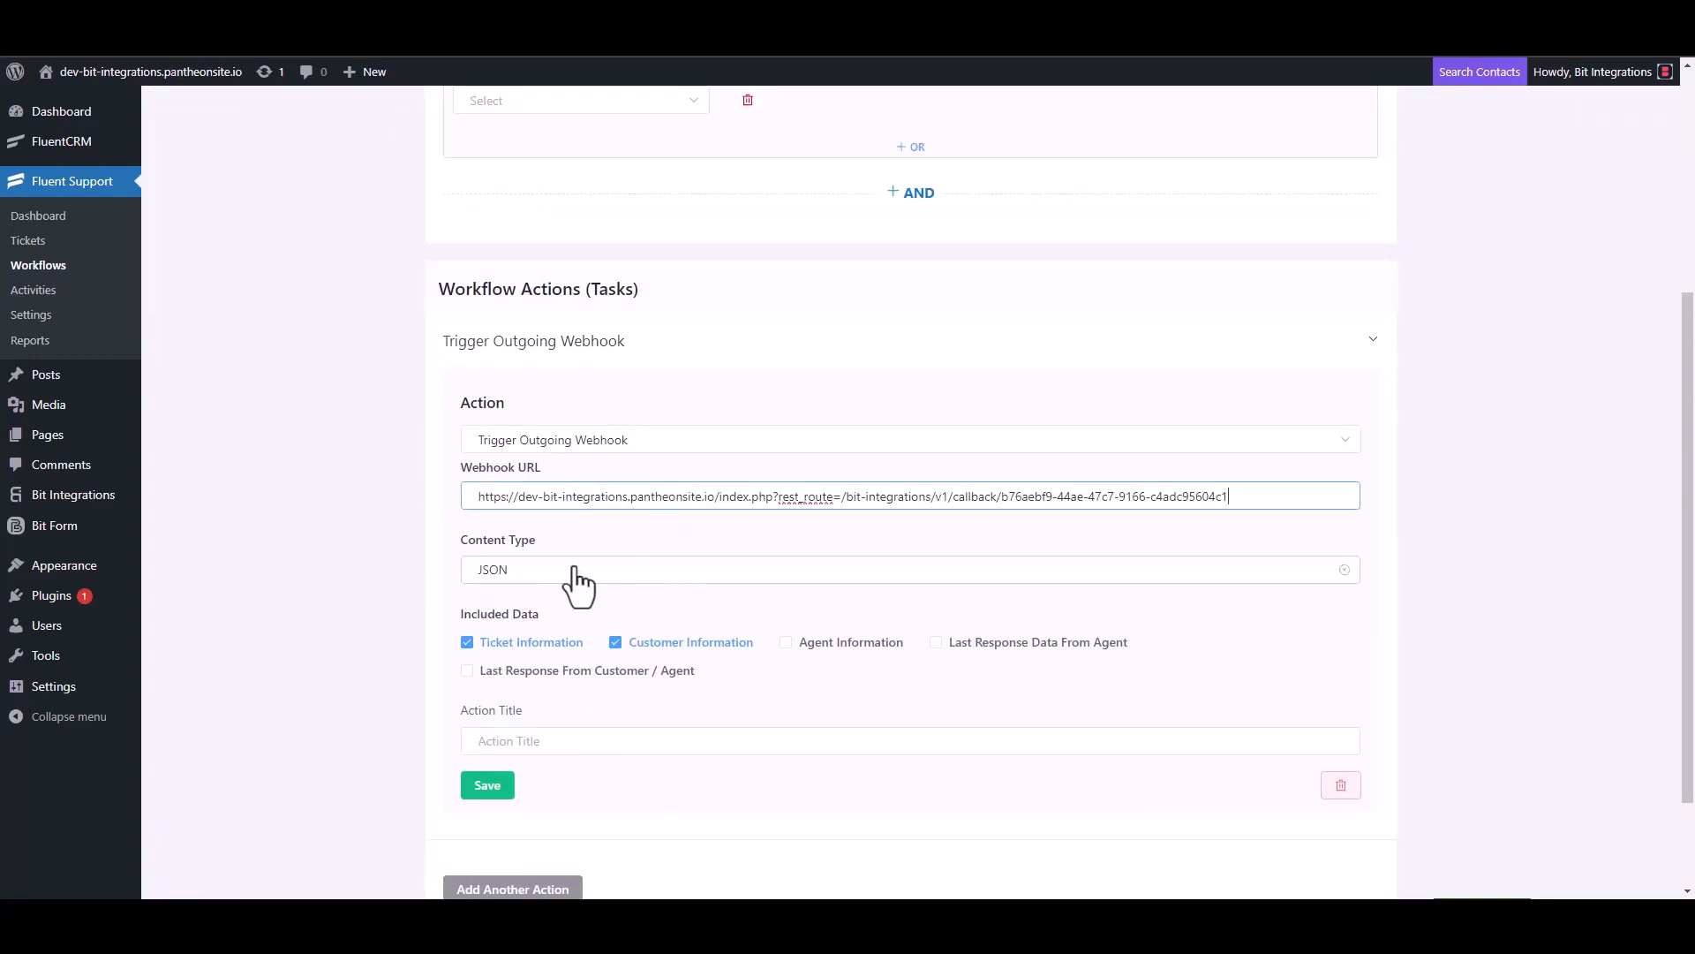
Step: Title the webhook action 'Bit Integrations', save it, and publish the workflow
scroll(577, 590, down, 2)
click(528, 614)
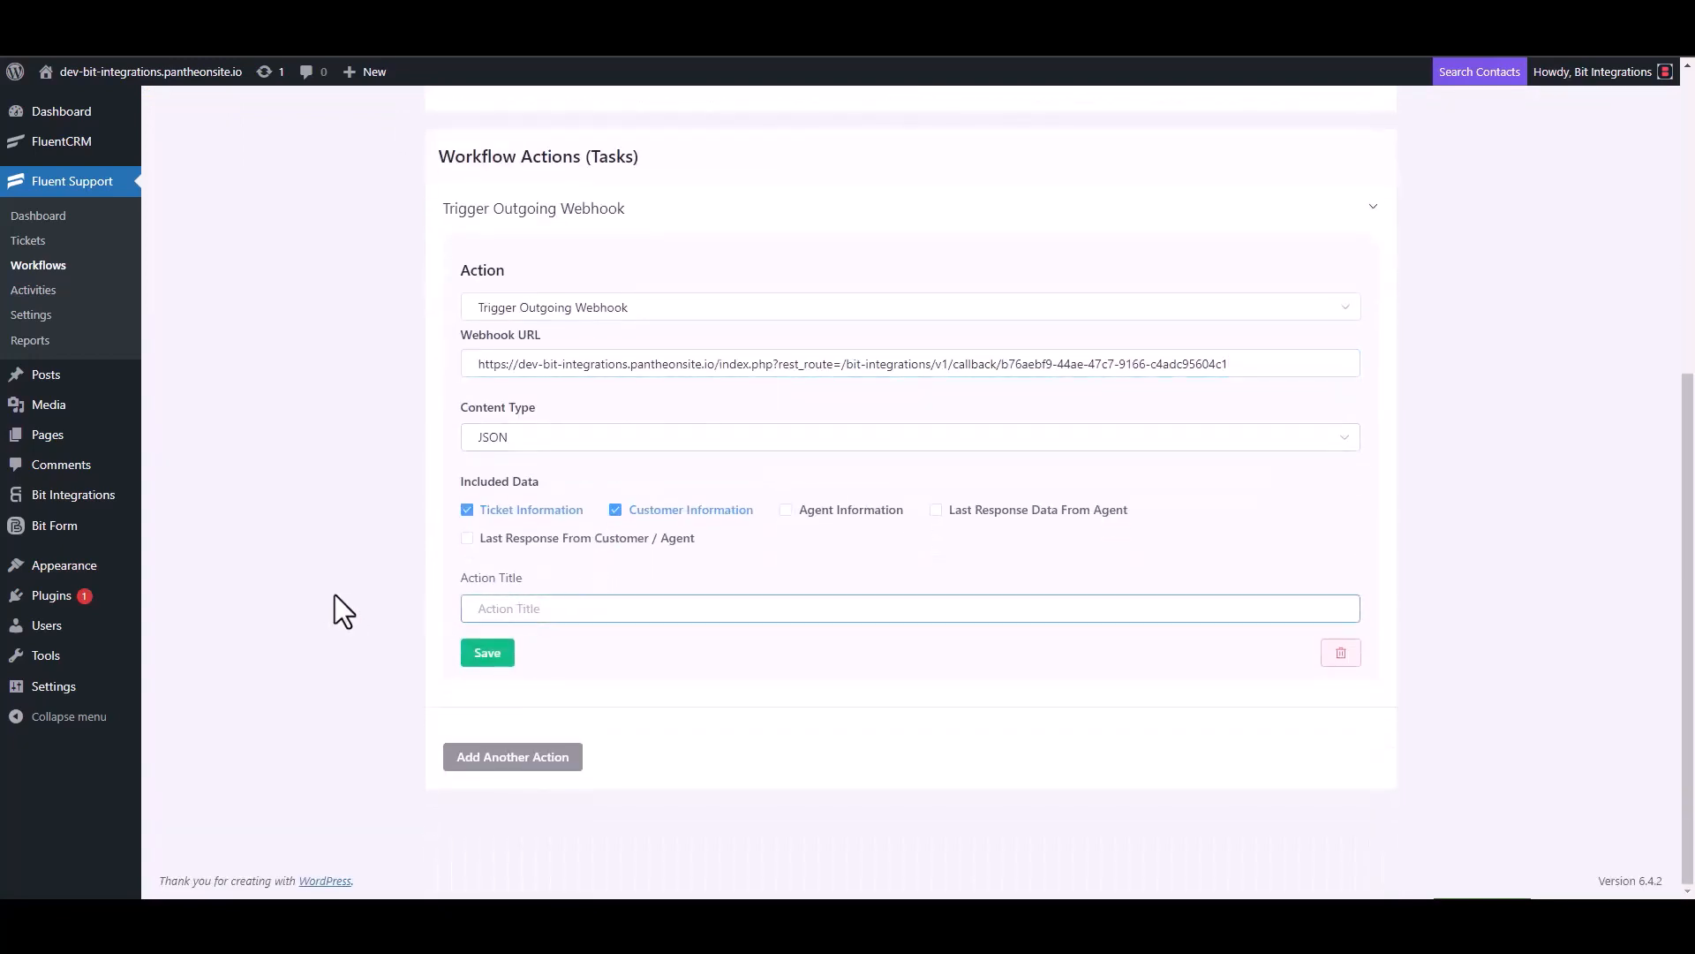
text(Bit Integrations)
click(487, 658)
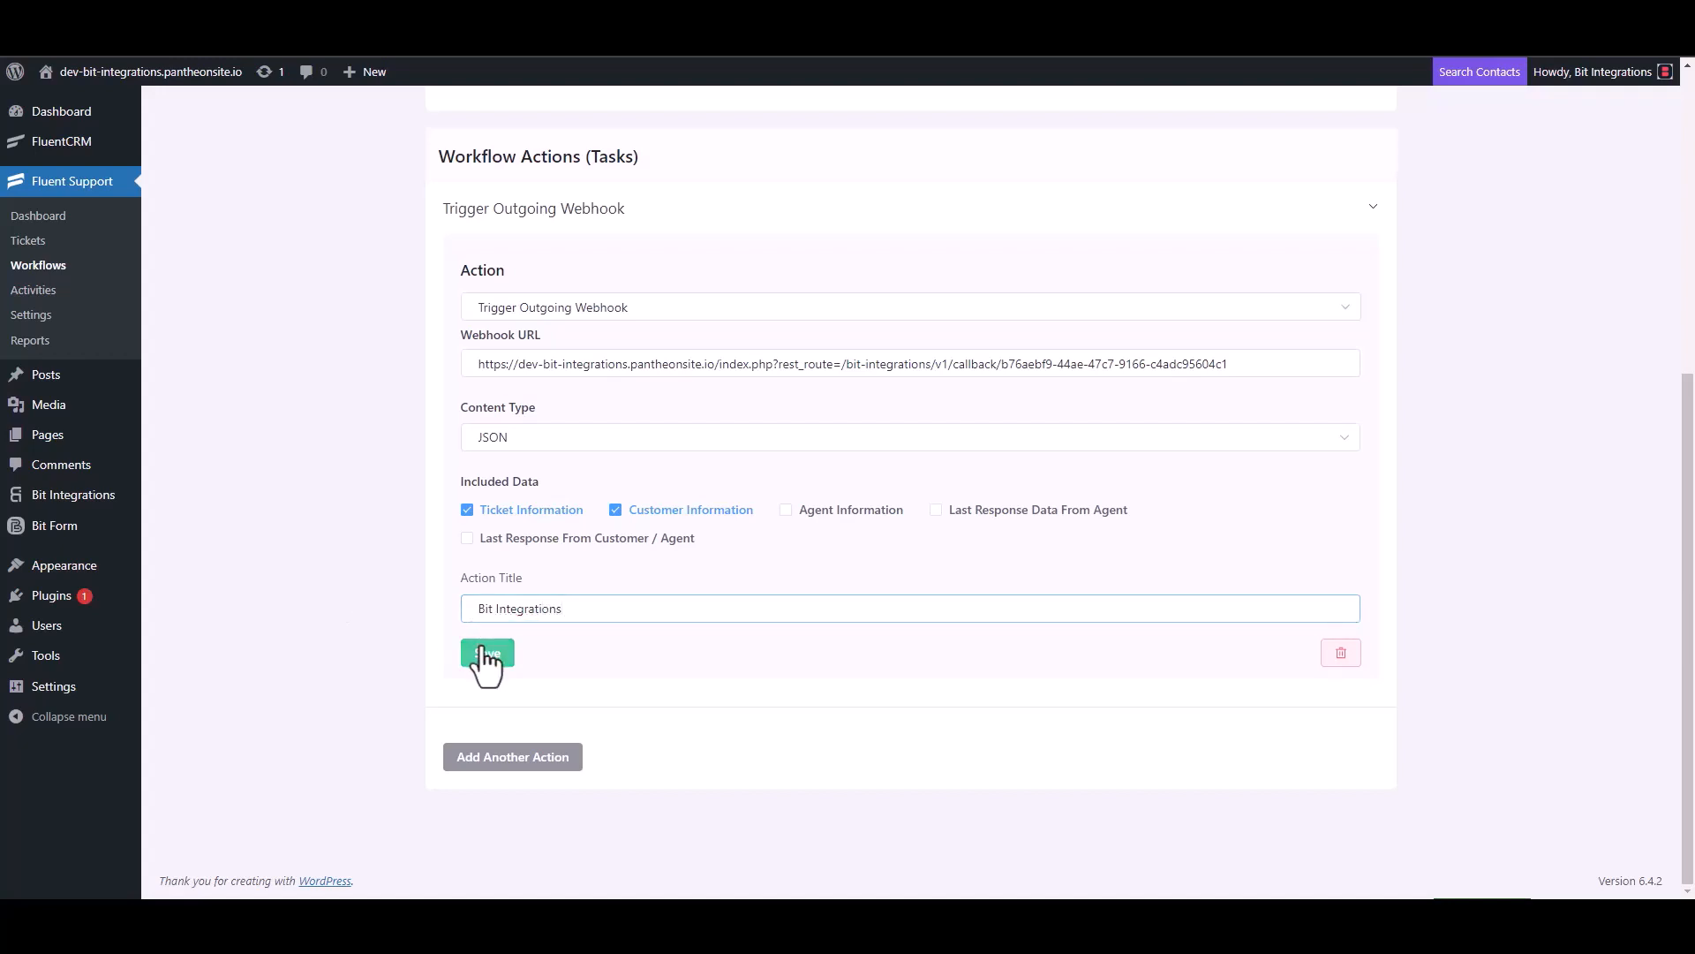
click(1246, 162)
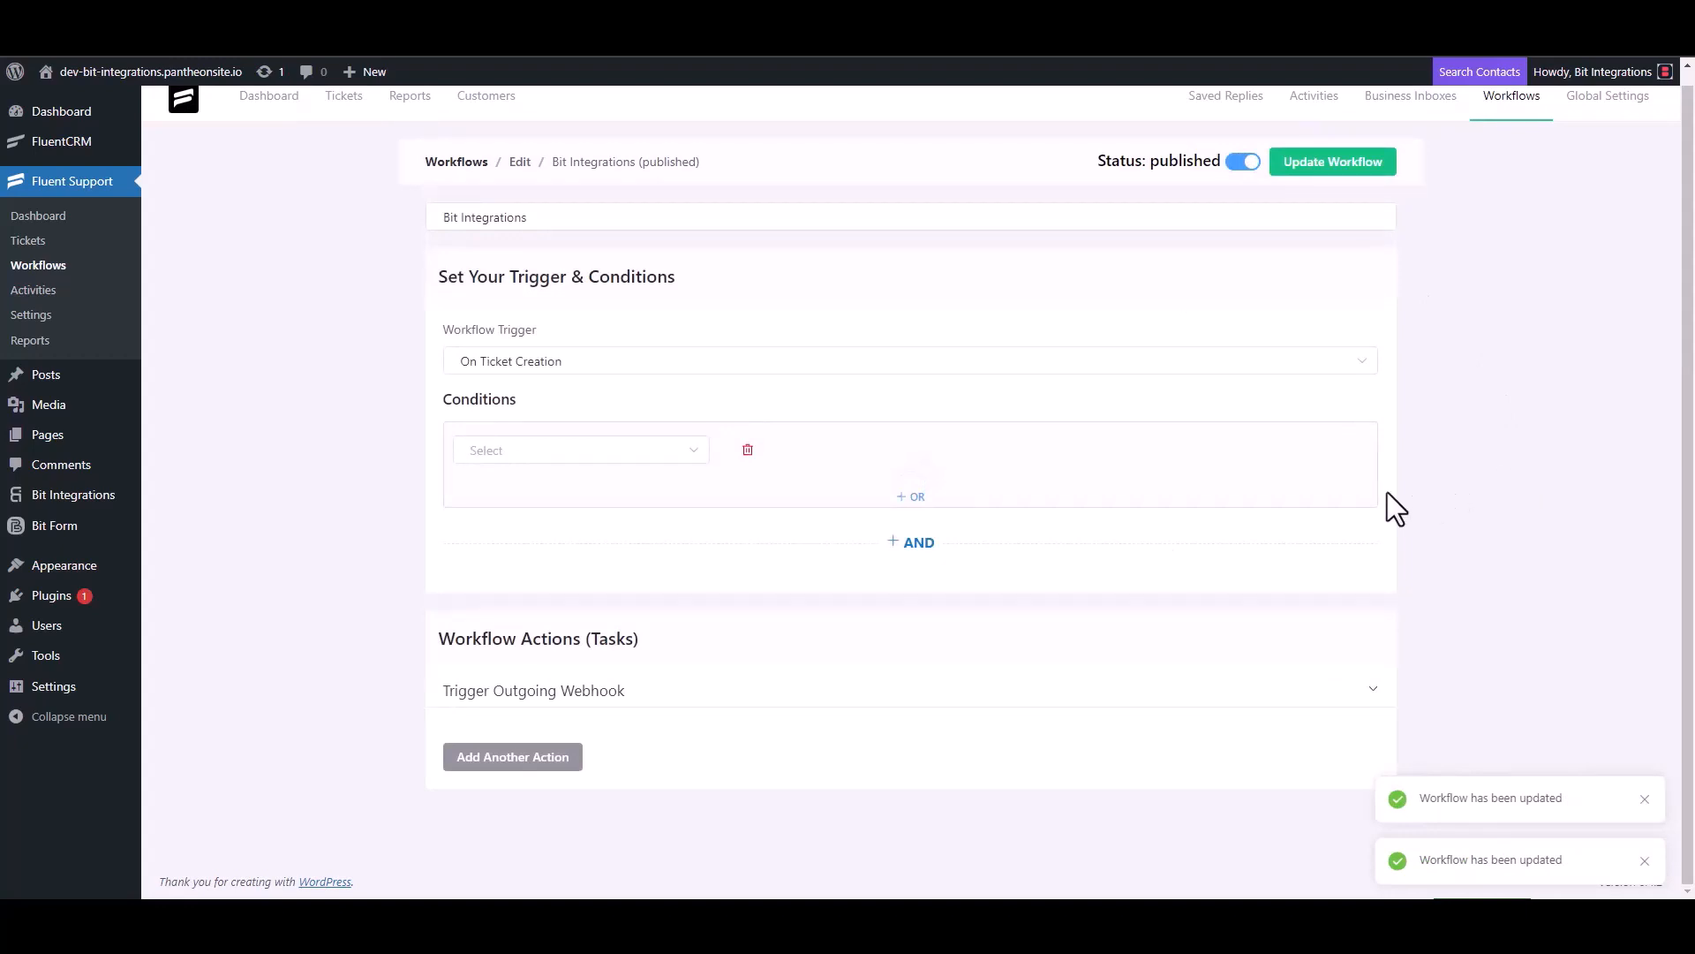
Step: Start a new ticket and create a new contact with a first name and e-mail address
click(43, 246)
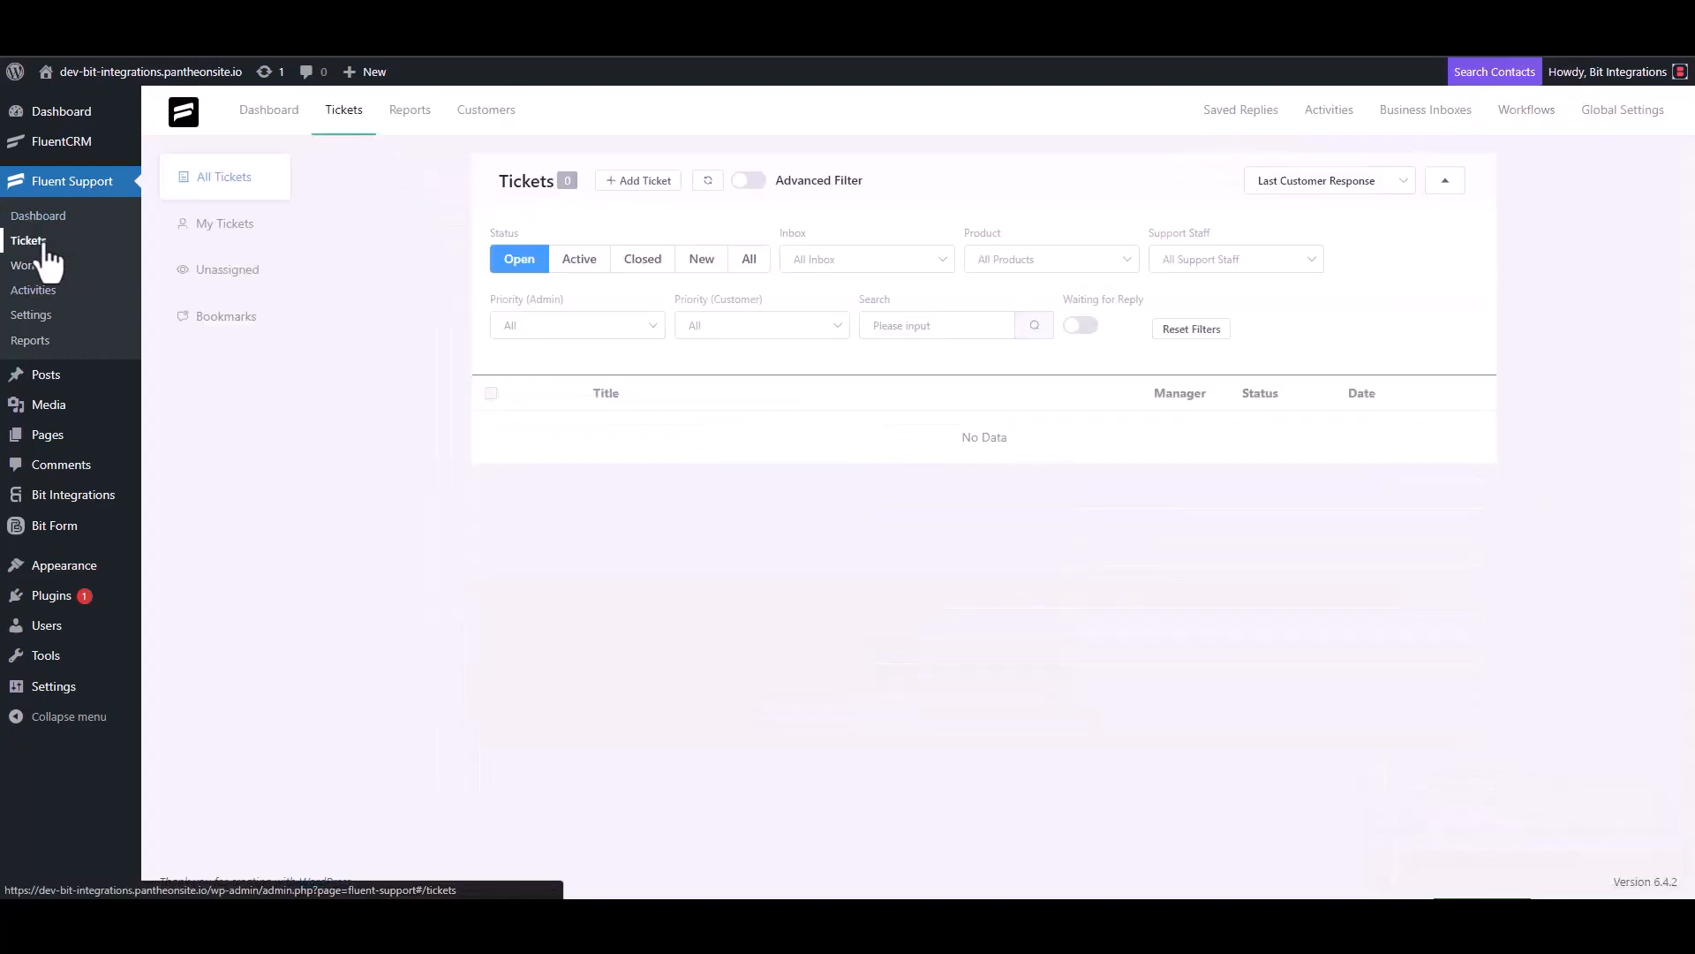
click(636, 181)
click(694, 224)
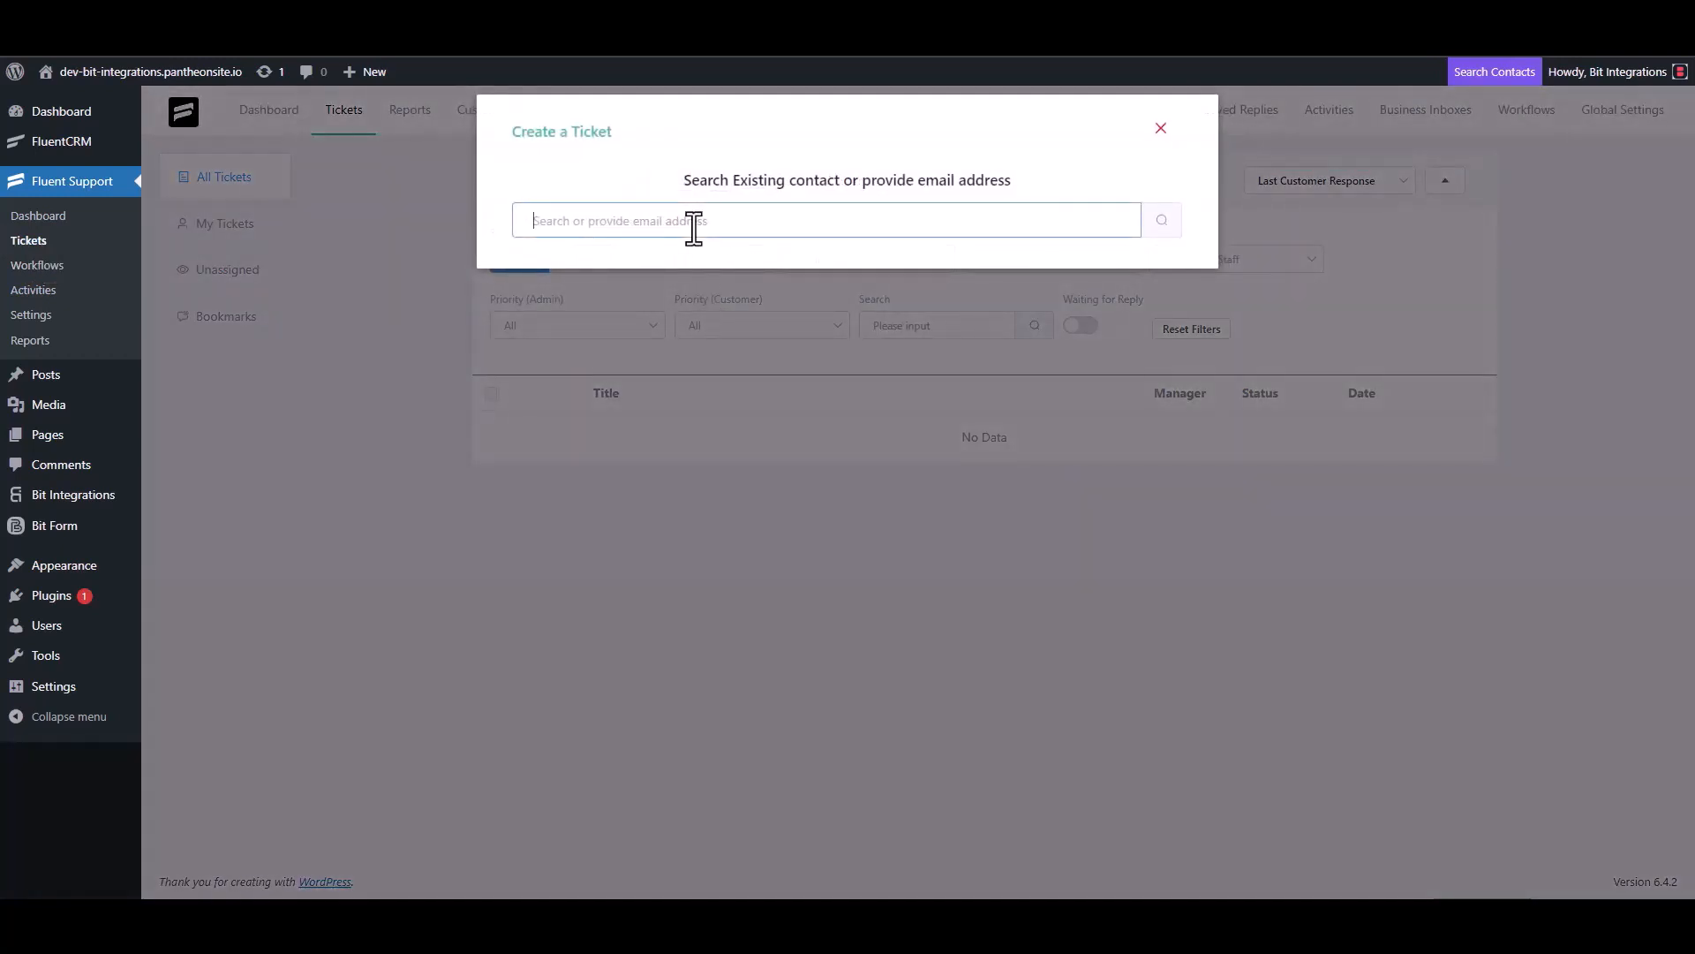
text(test@gmail.com)
click(1161, 223)
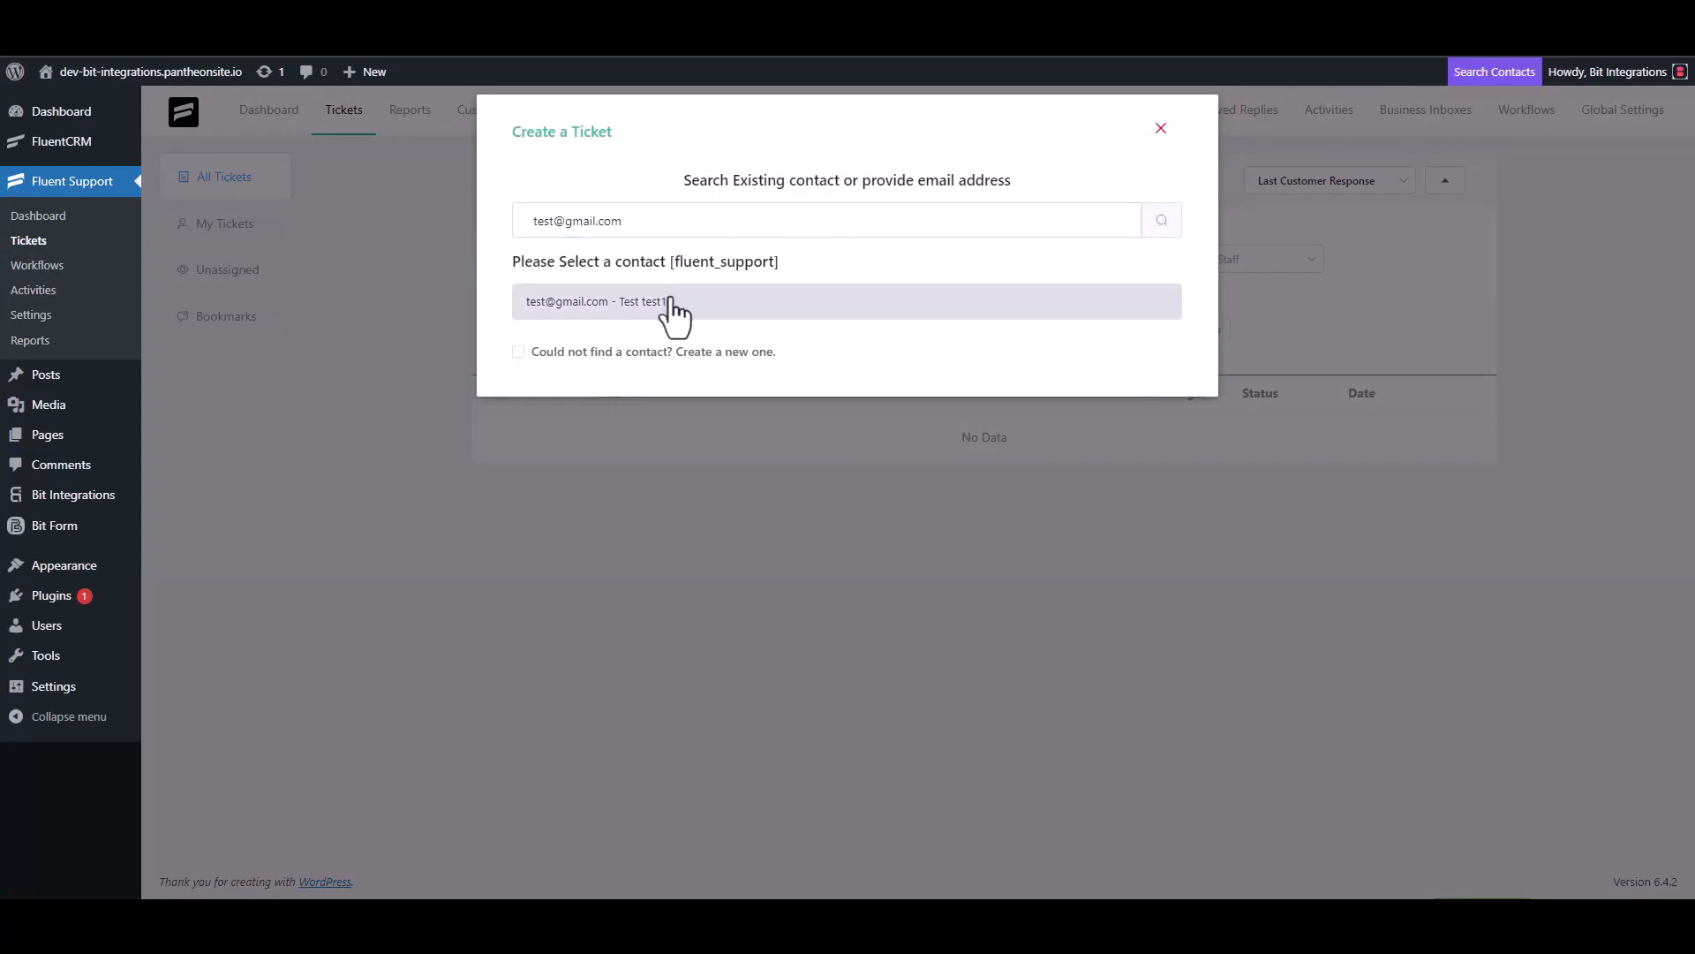
click(658, 352)
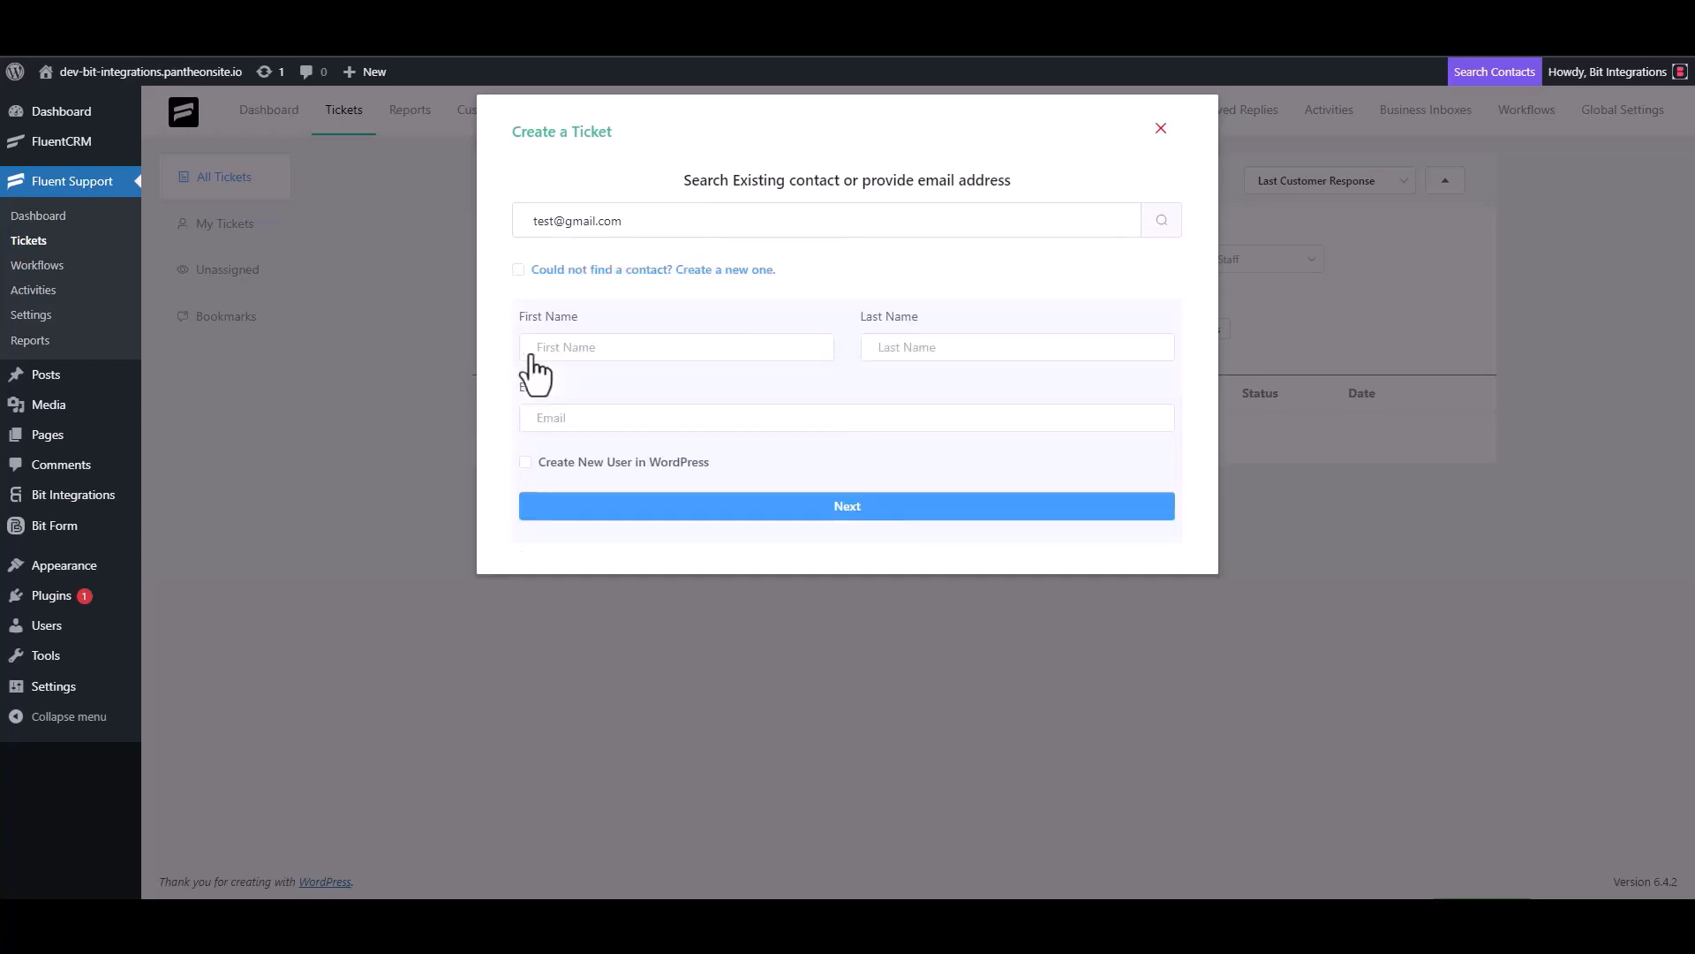
click(591, 349)
text(test3)
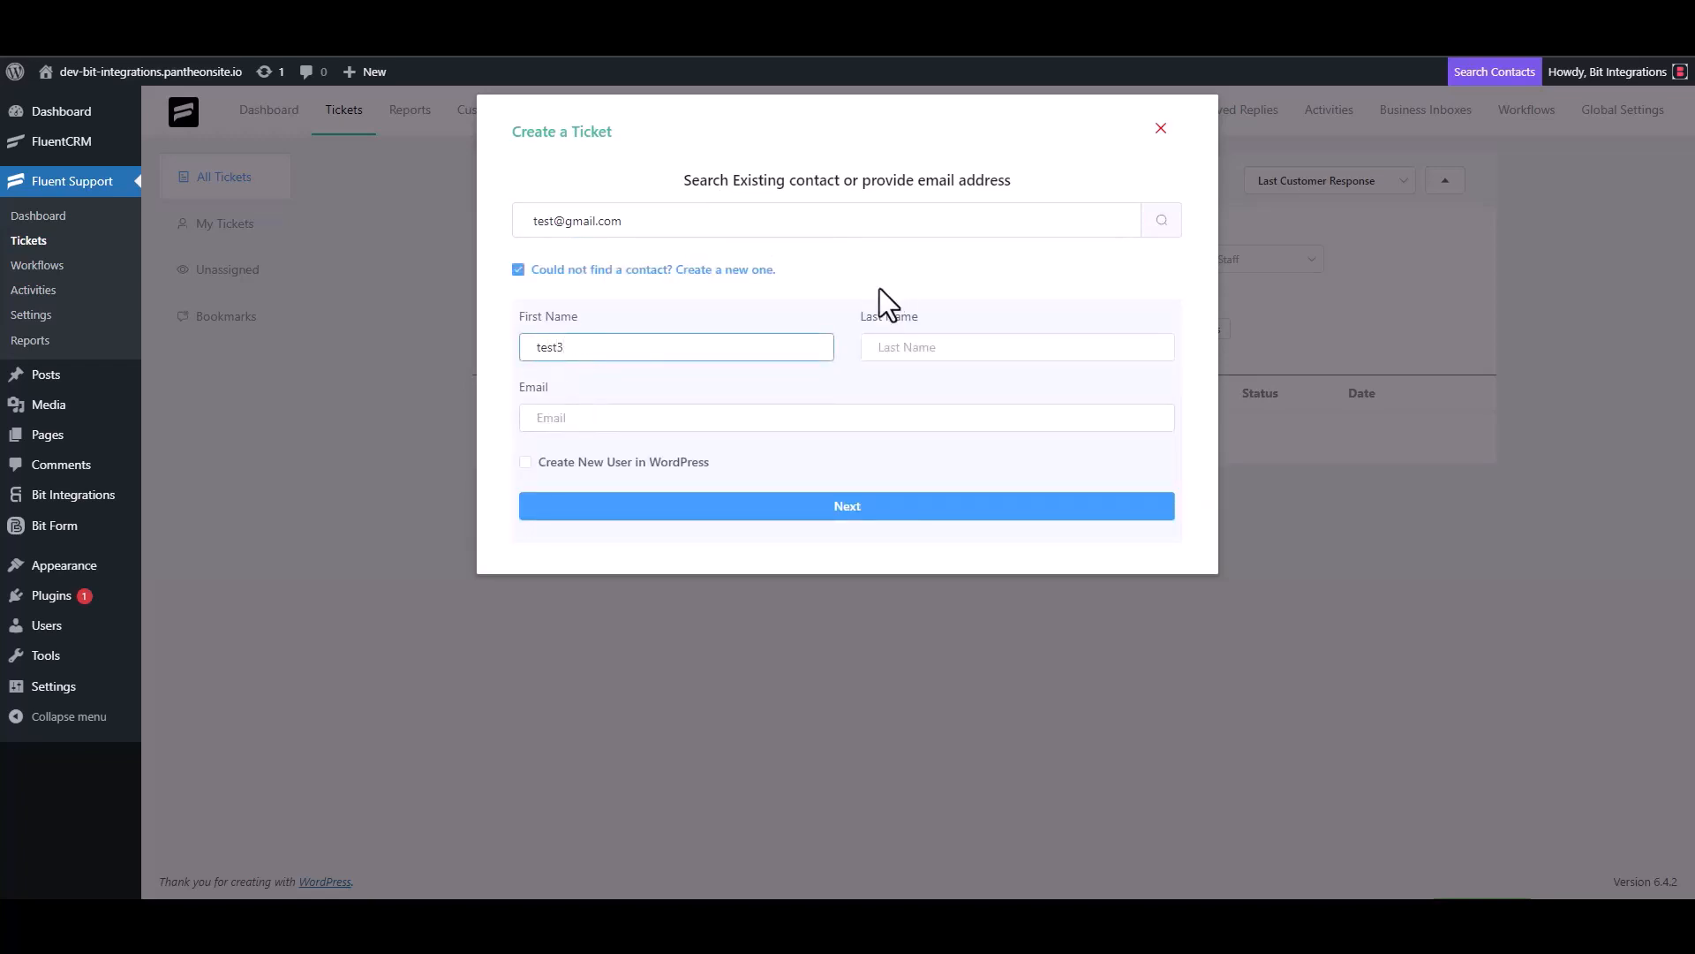
click(600, 421)
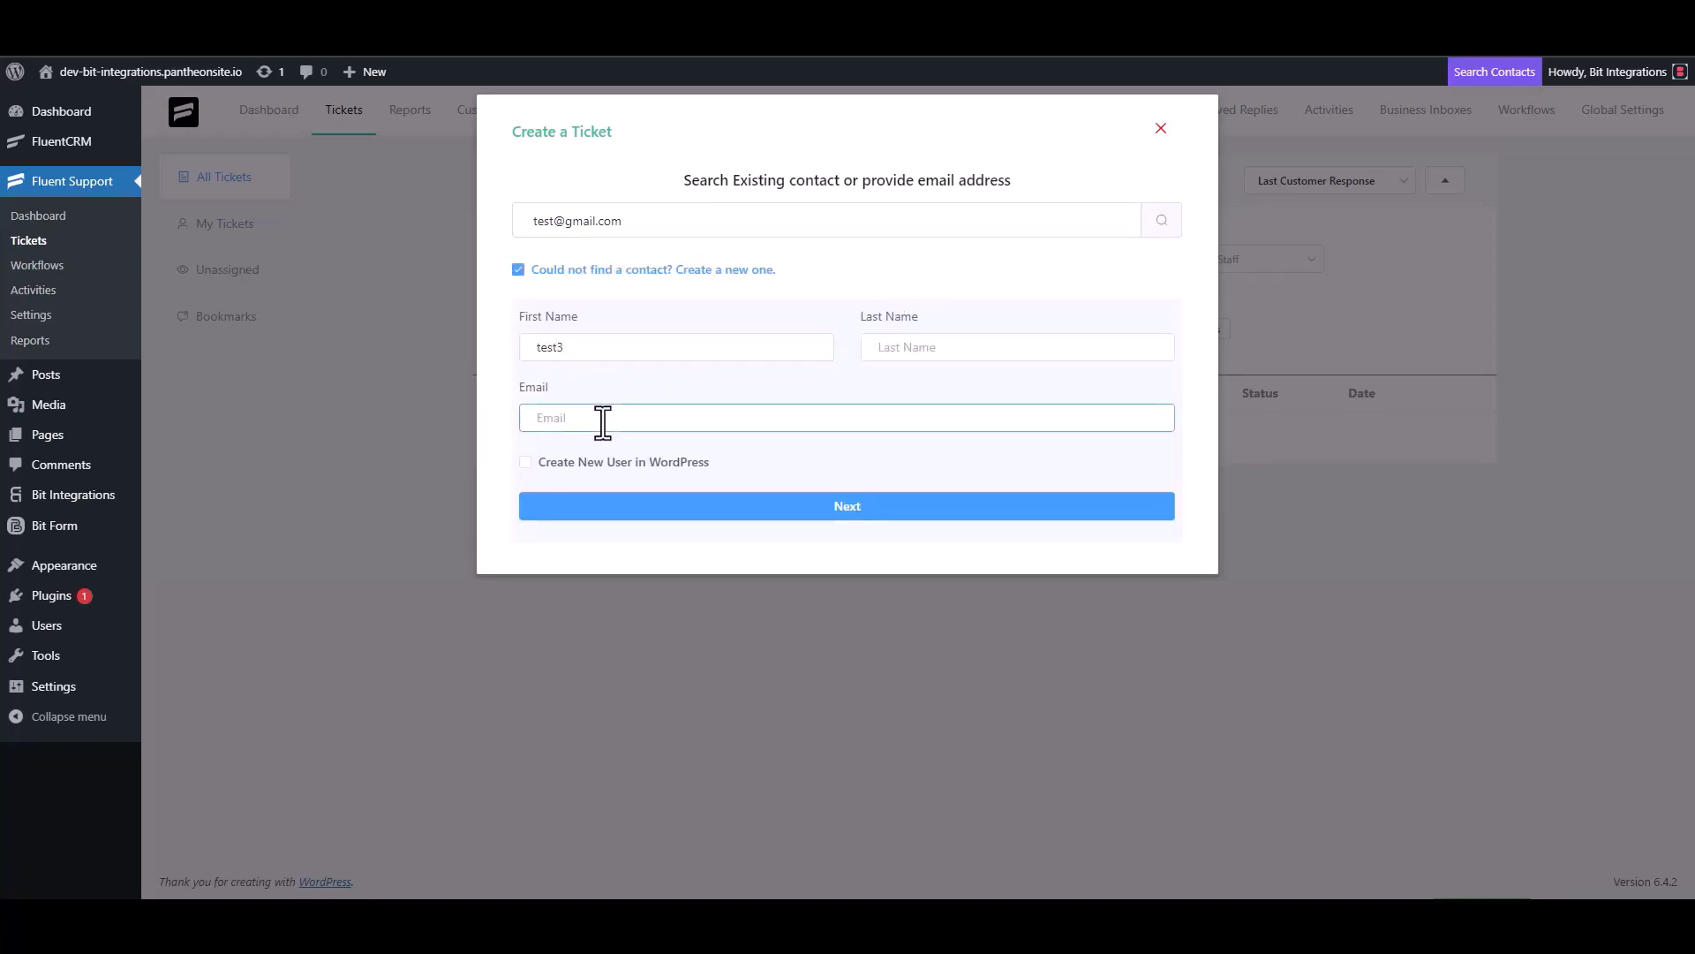
text(test3@gmail.com)
click(865, 507)
Step: Enter 'test' as the ticket subject and details, then create the ticket
click(617, 319)
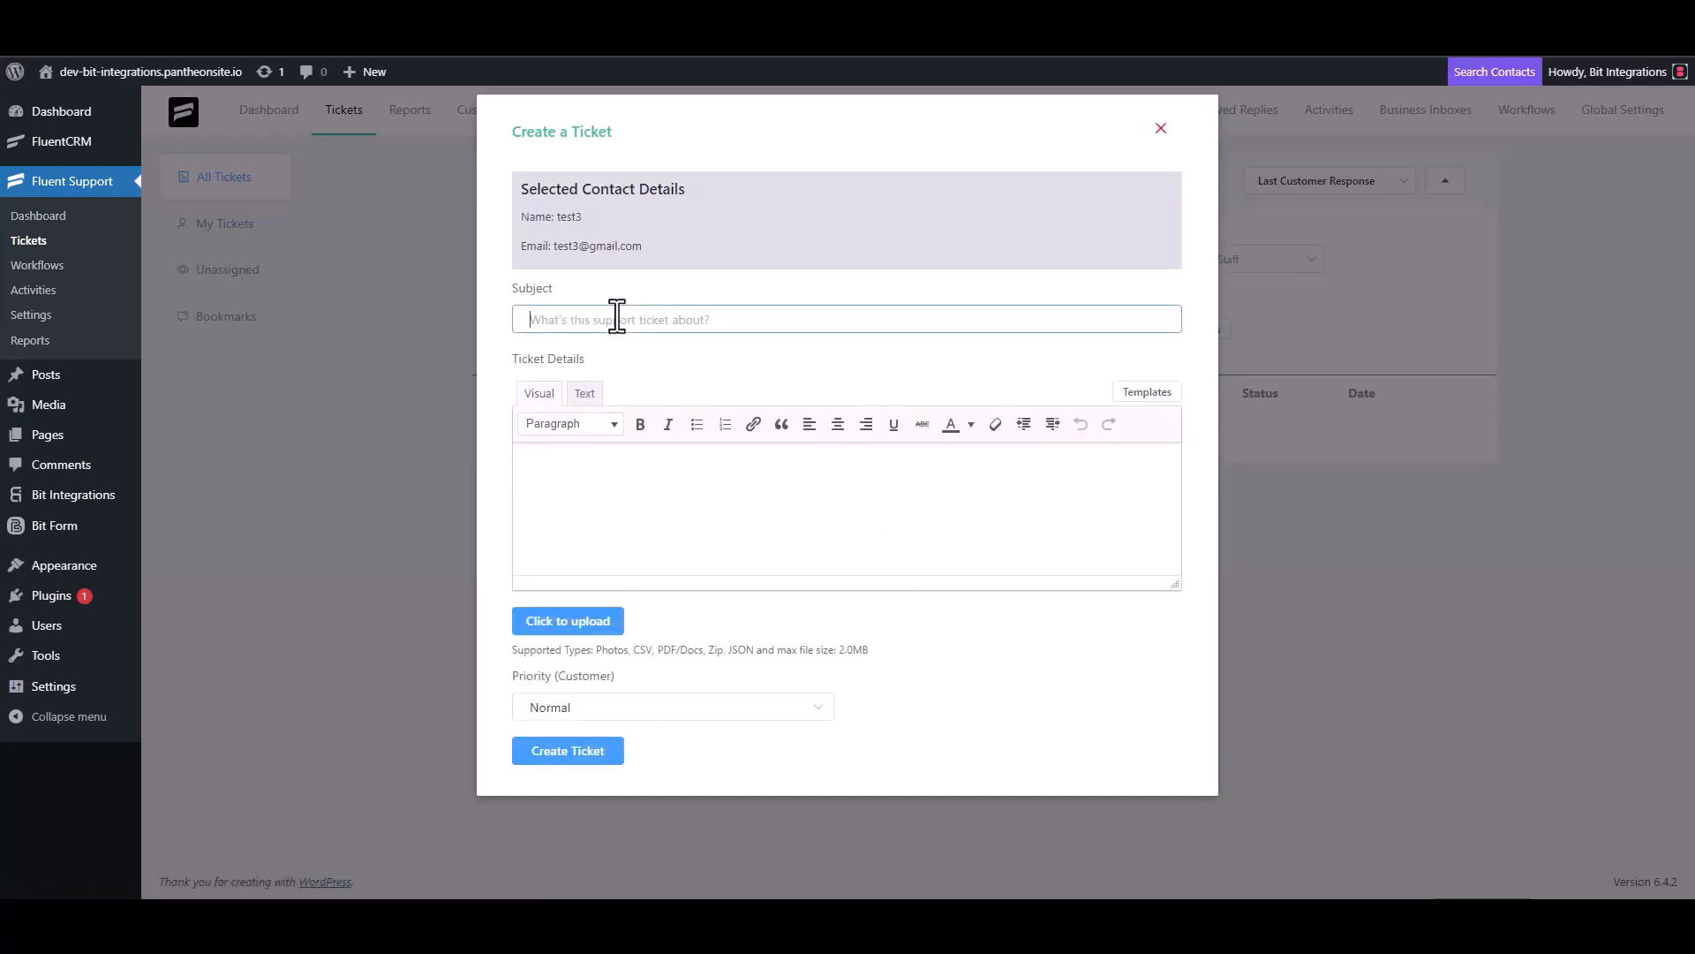
text(test)
click(597, 474)
text(test)
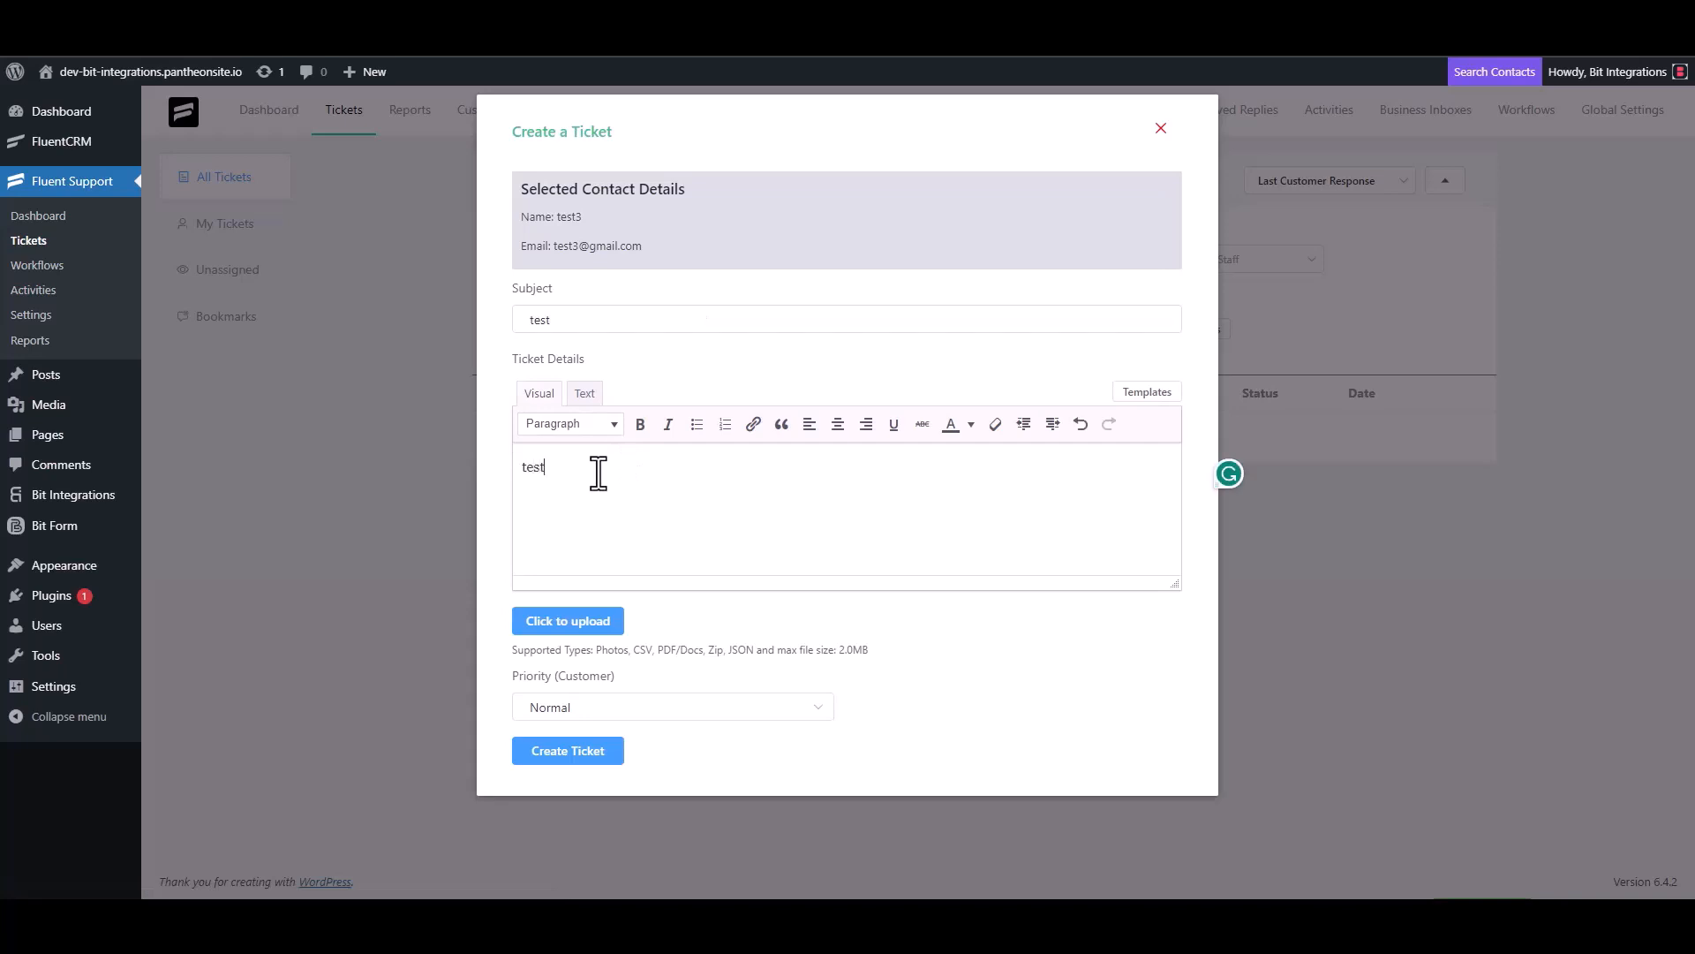
click(570, 750)
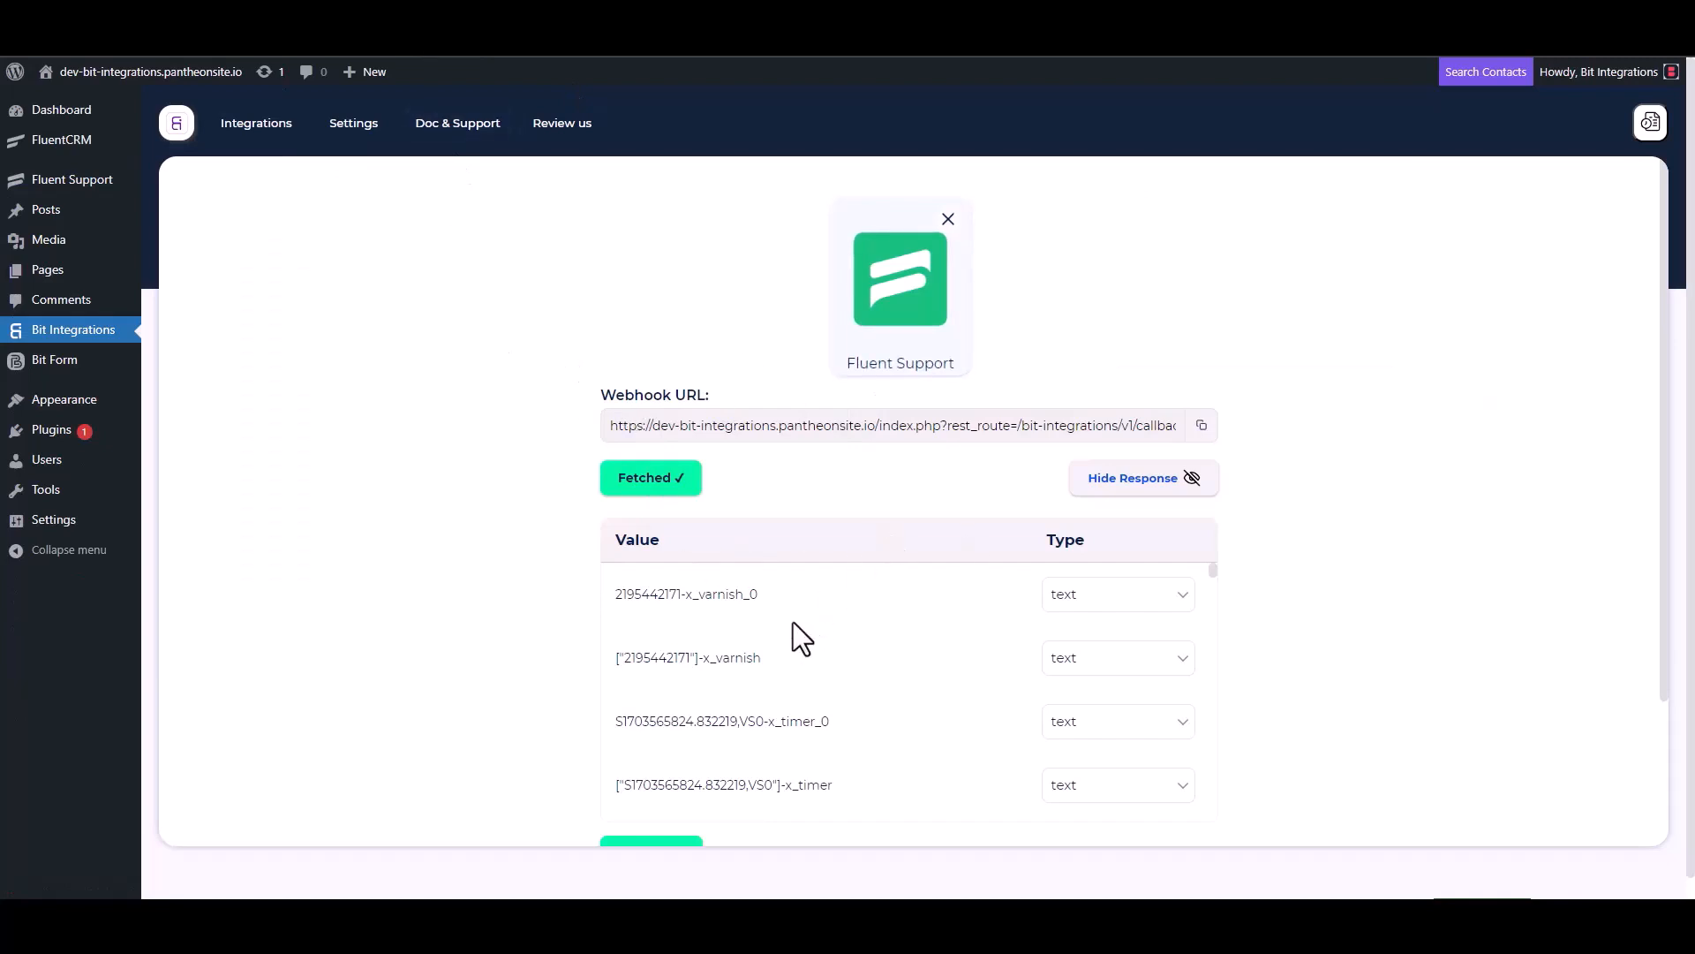
Step: Review the fetched ticket fields and choose Sendy as the action app
scroll(787, 623, down, 5)
scroll(703, 698, down, 3)
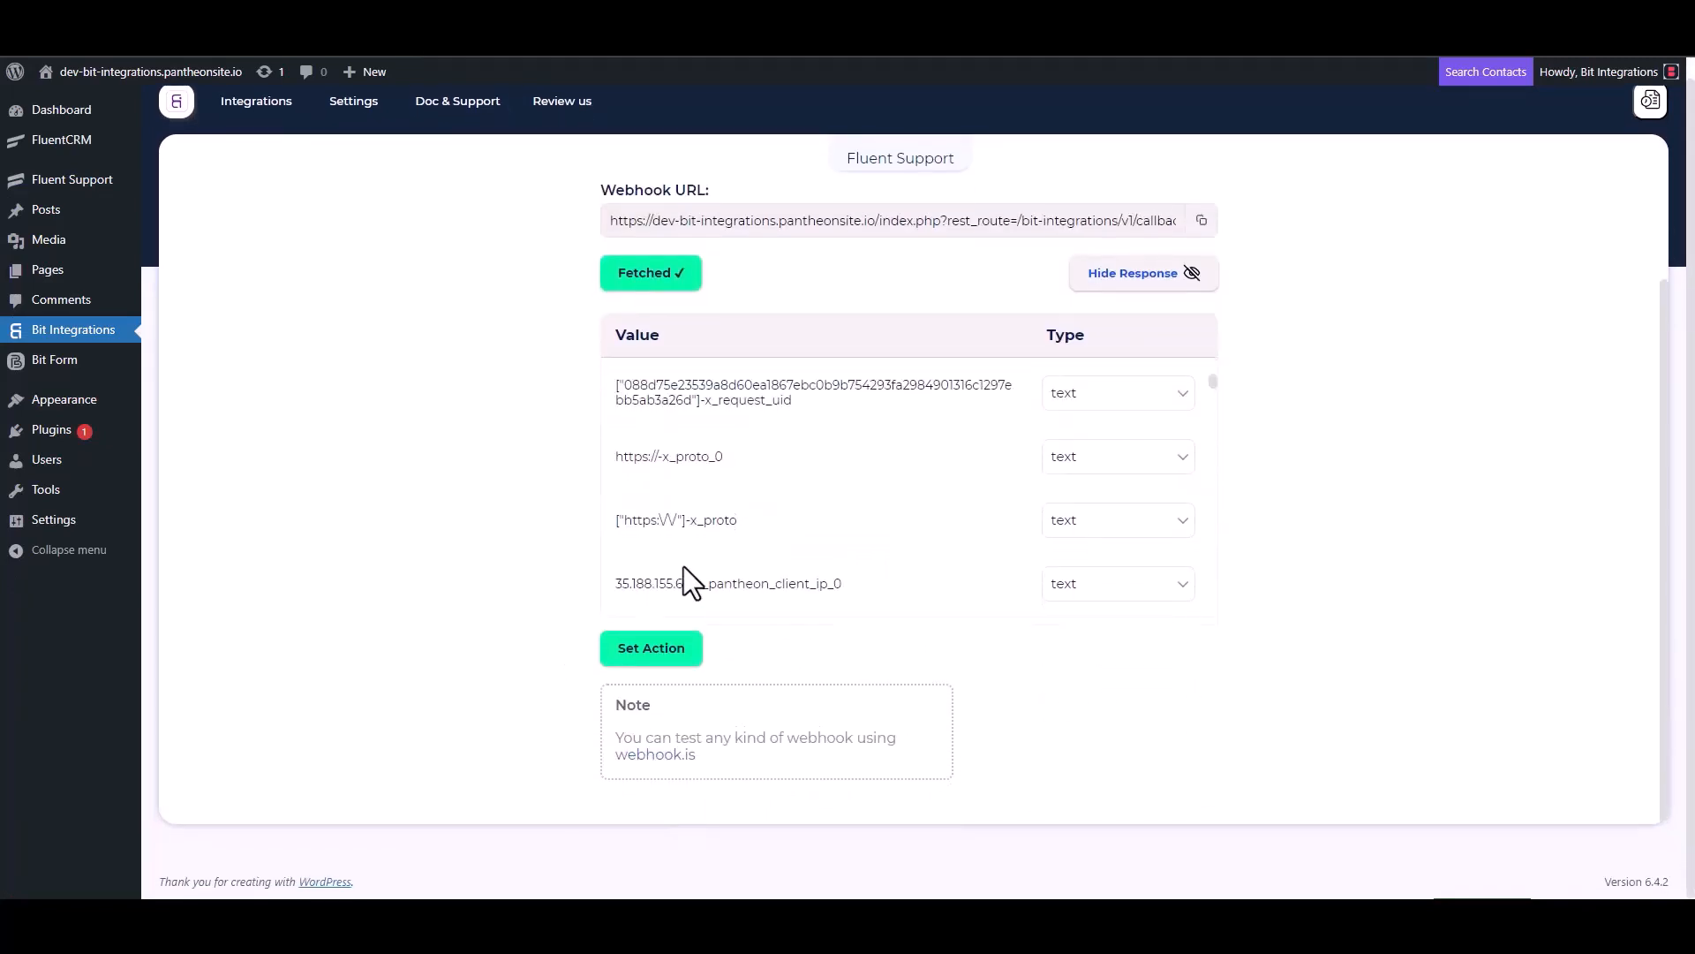
scroll(786, 476, down, 5)
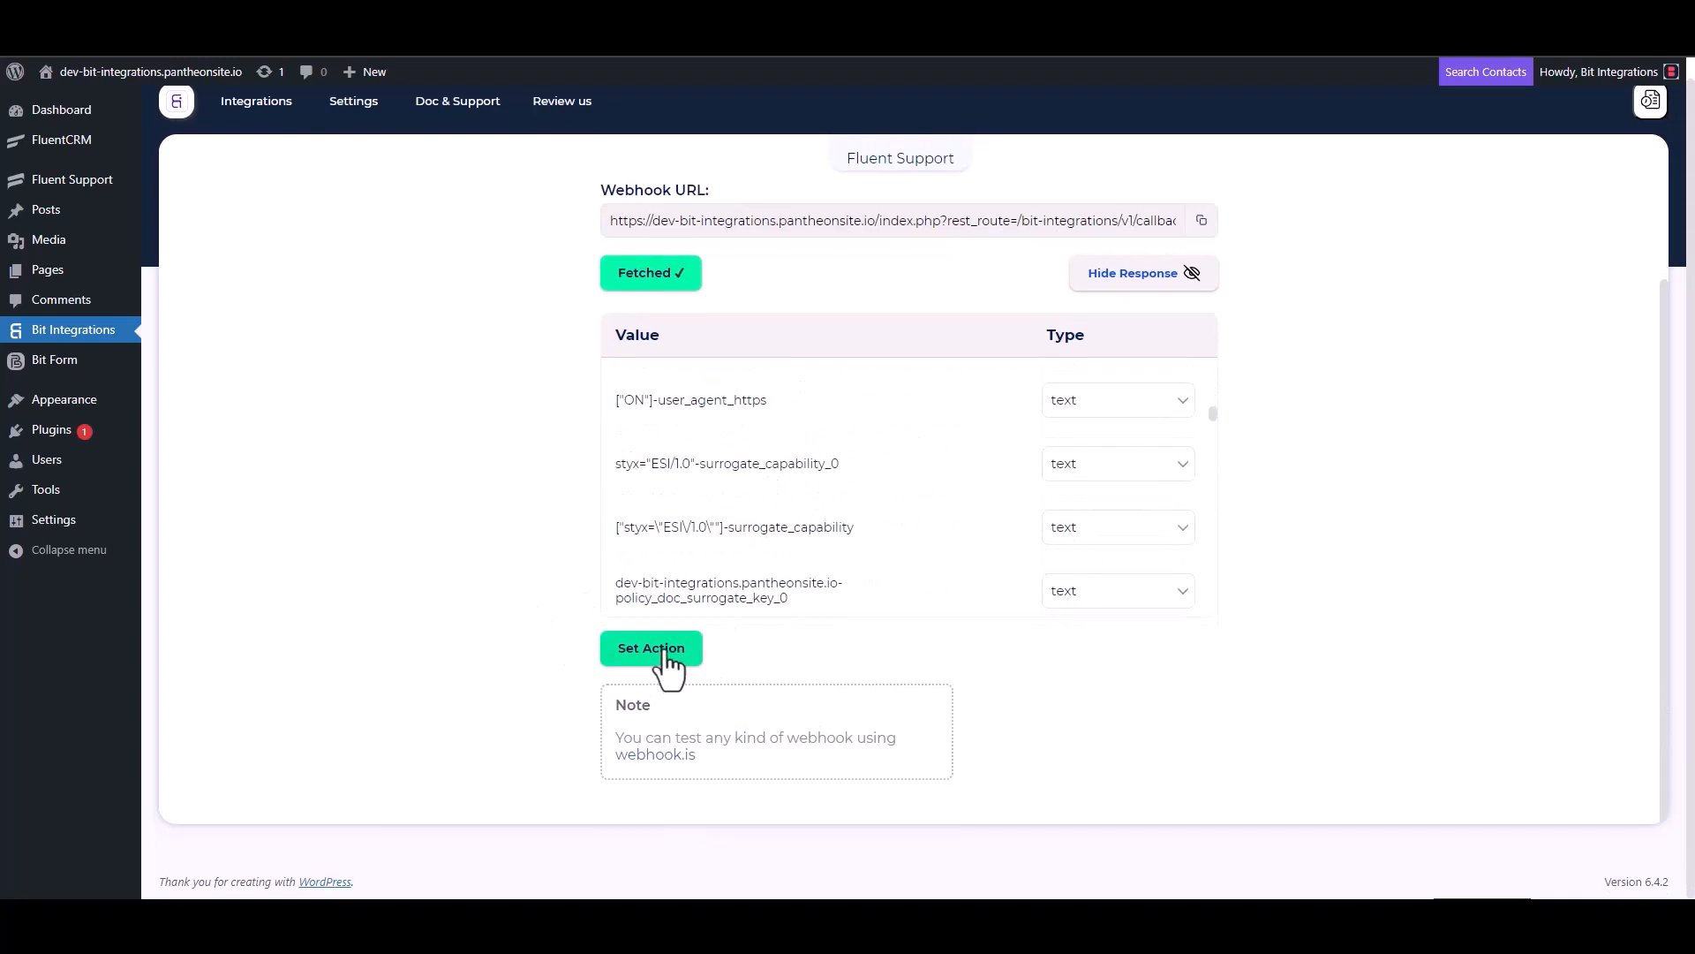
click(660, 652)
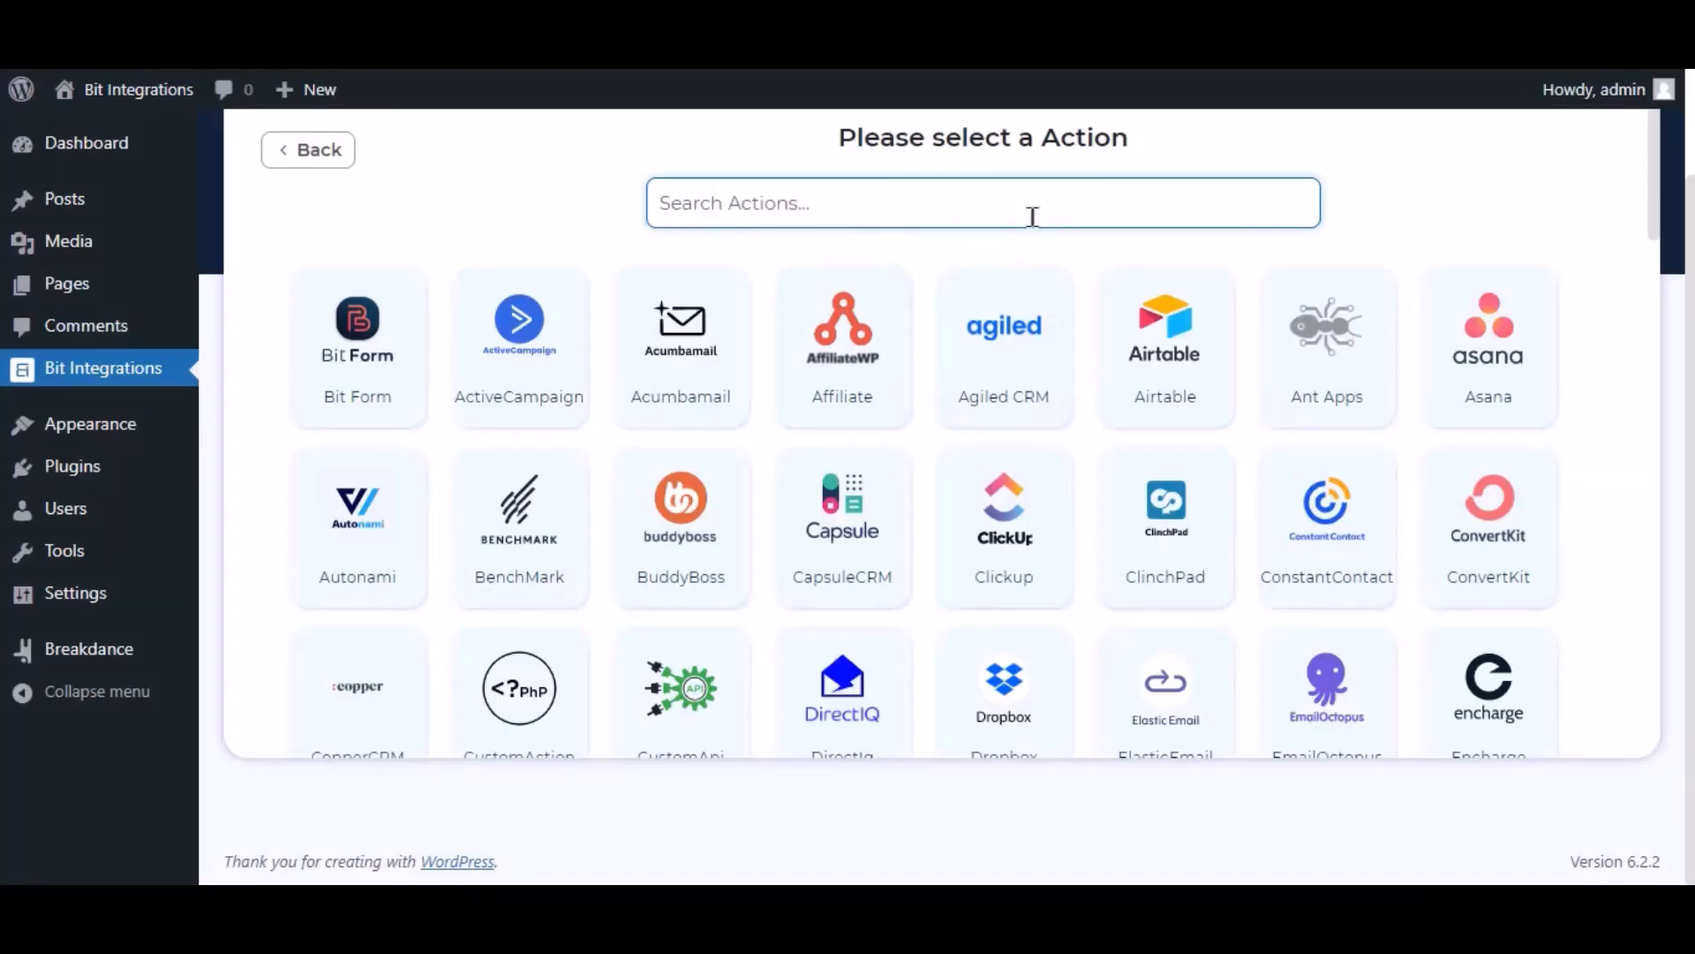
text(sendy)
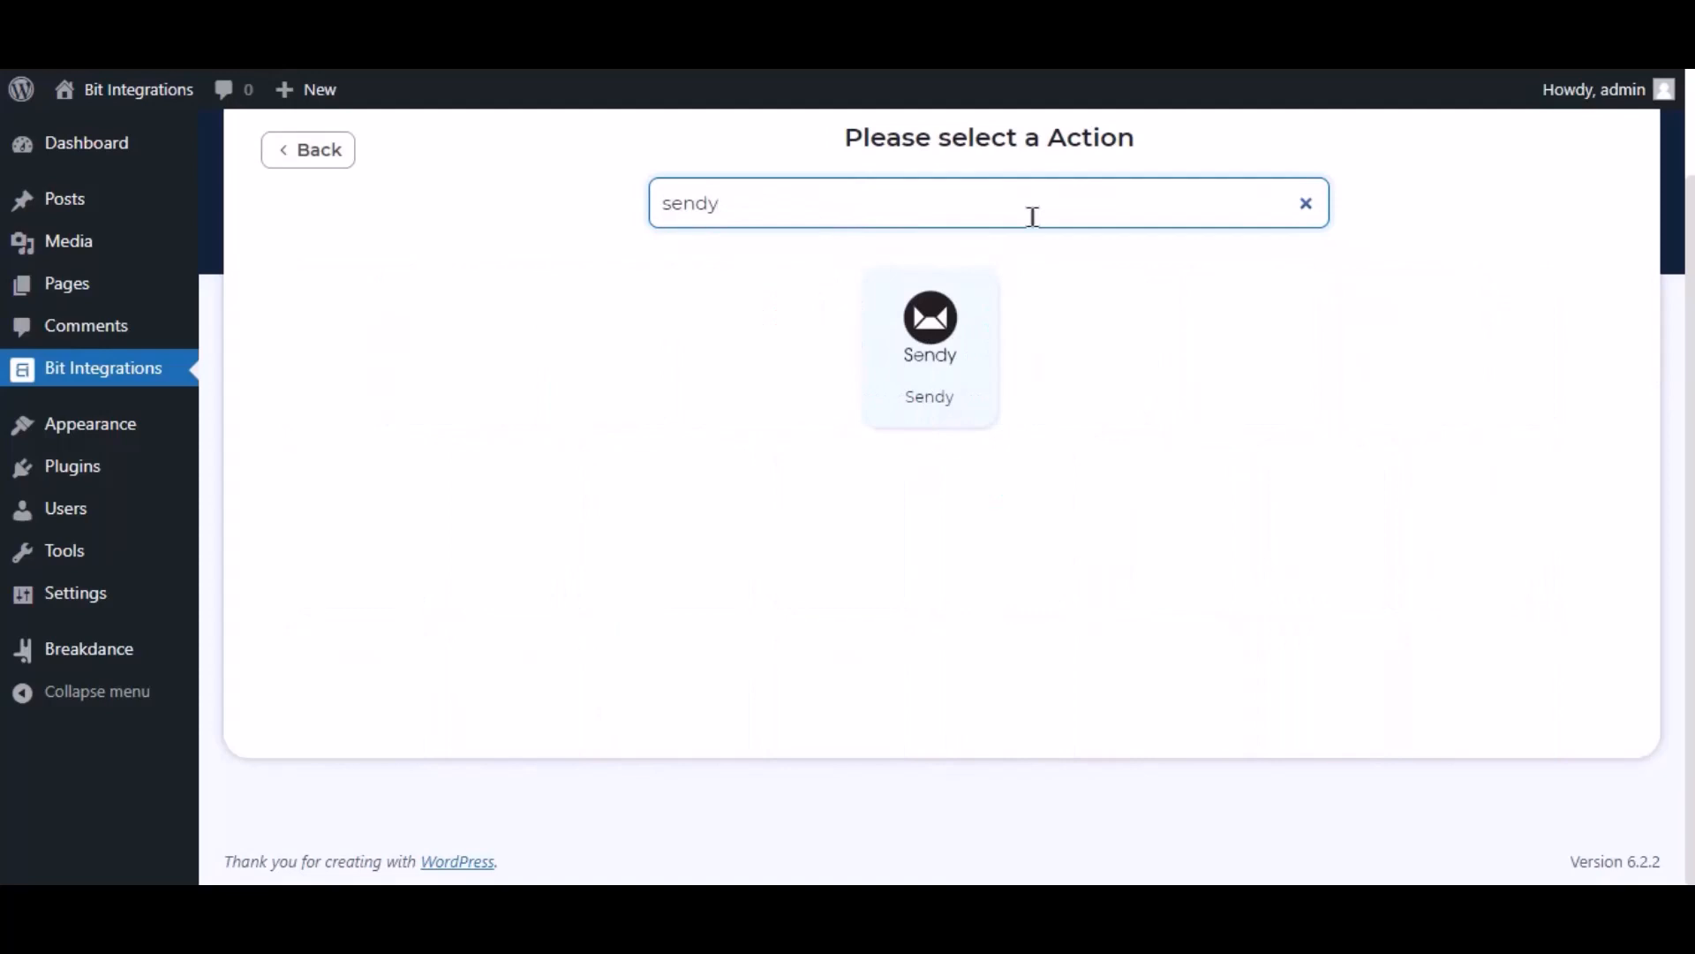
click(945, 367)
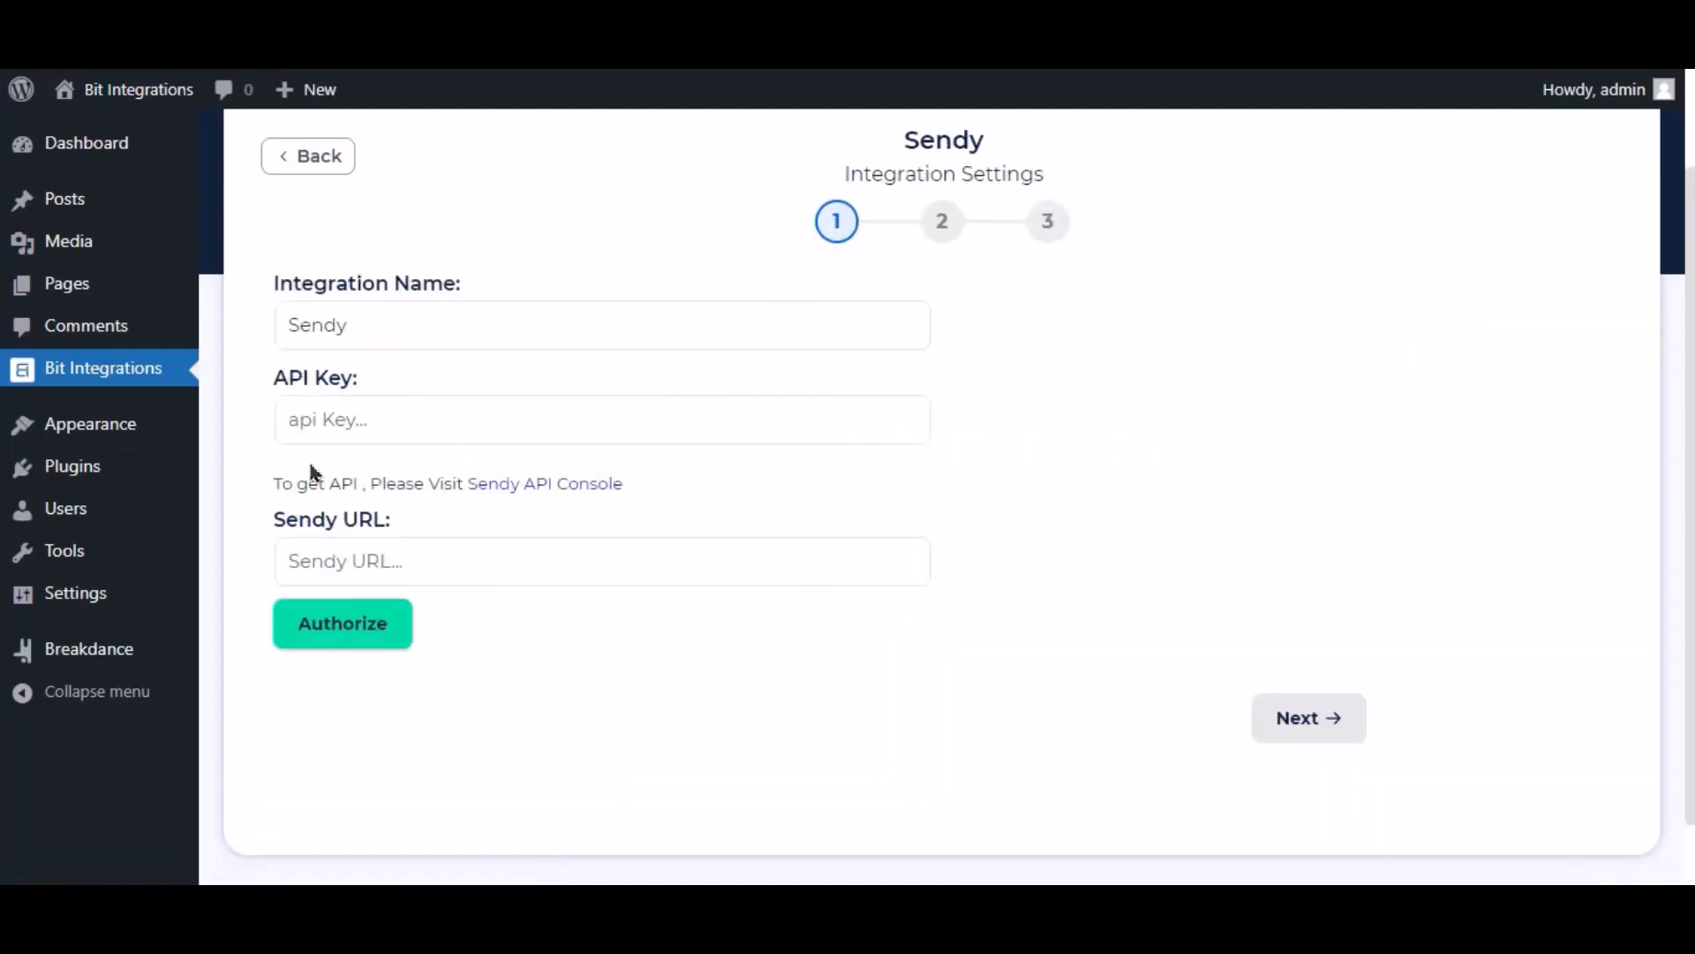
click(335, 428)
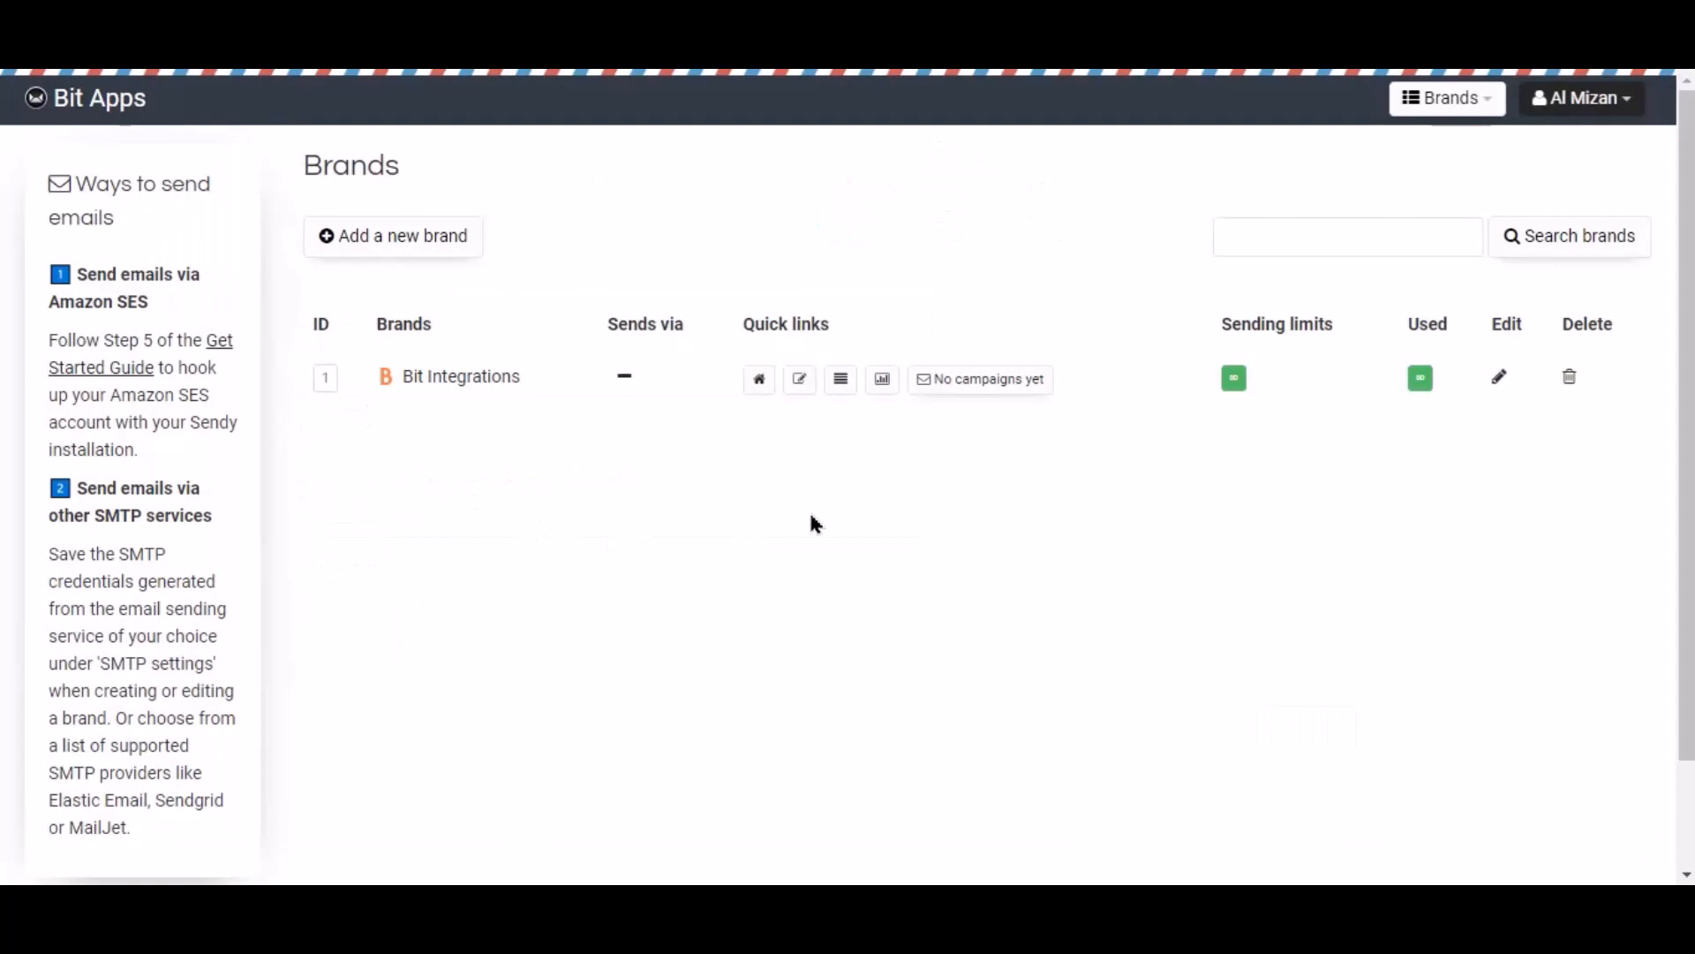
click(1603, 99)
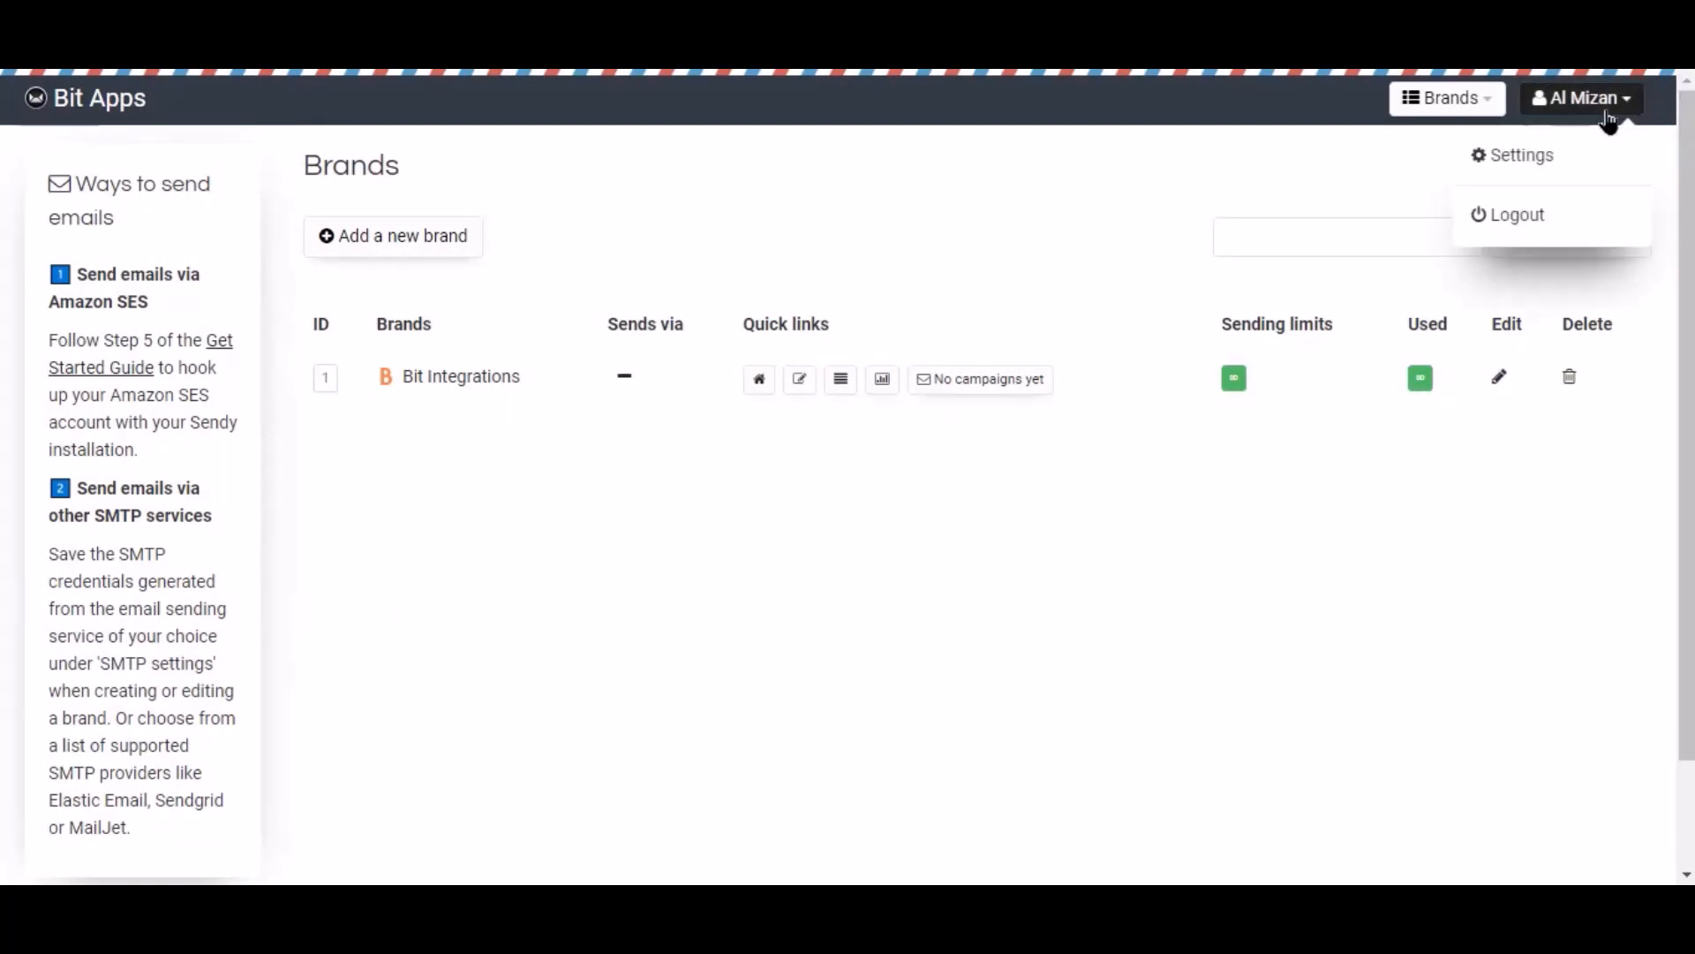
click(1510, 159)
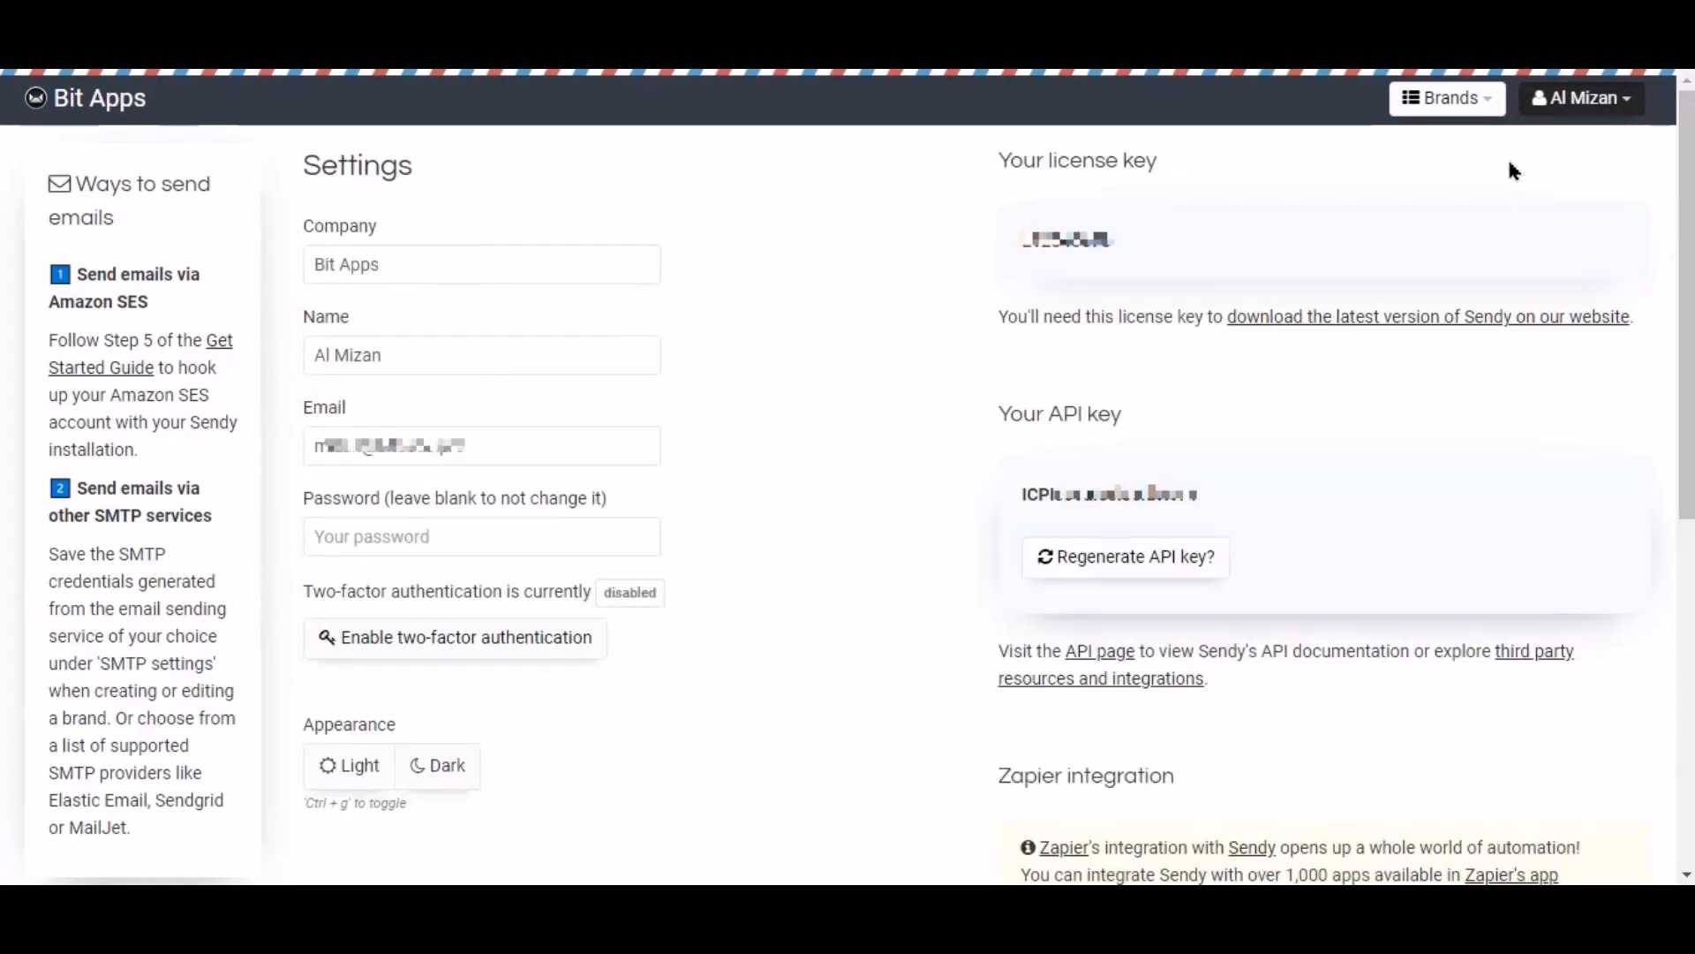
double_click(1120, 493)
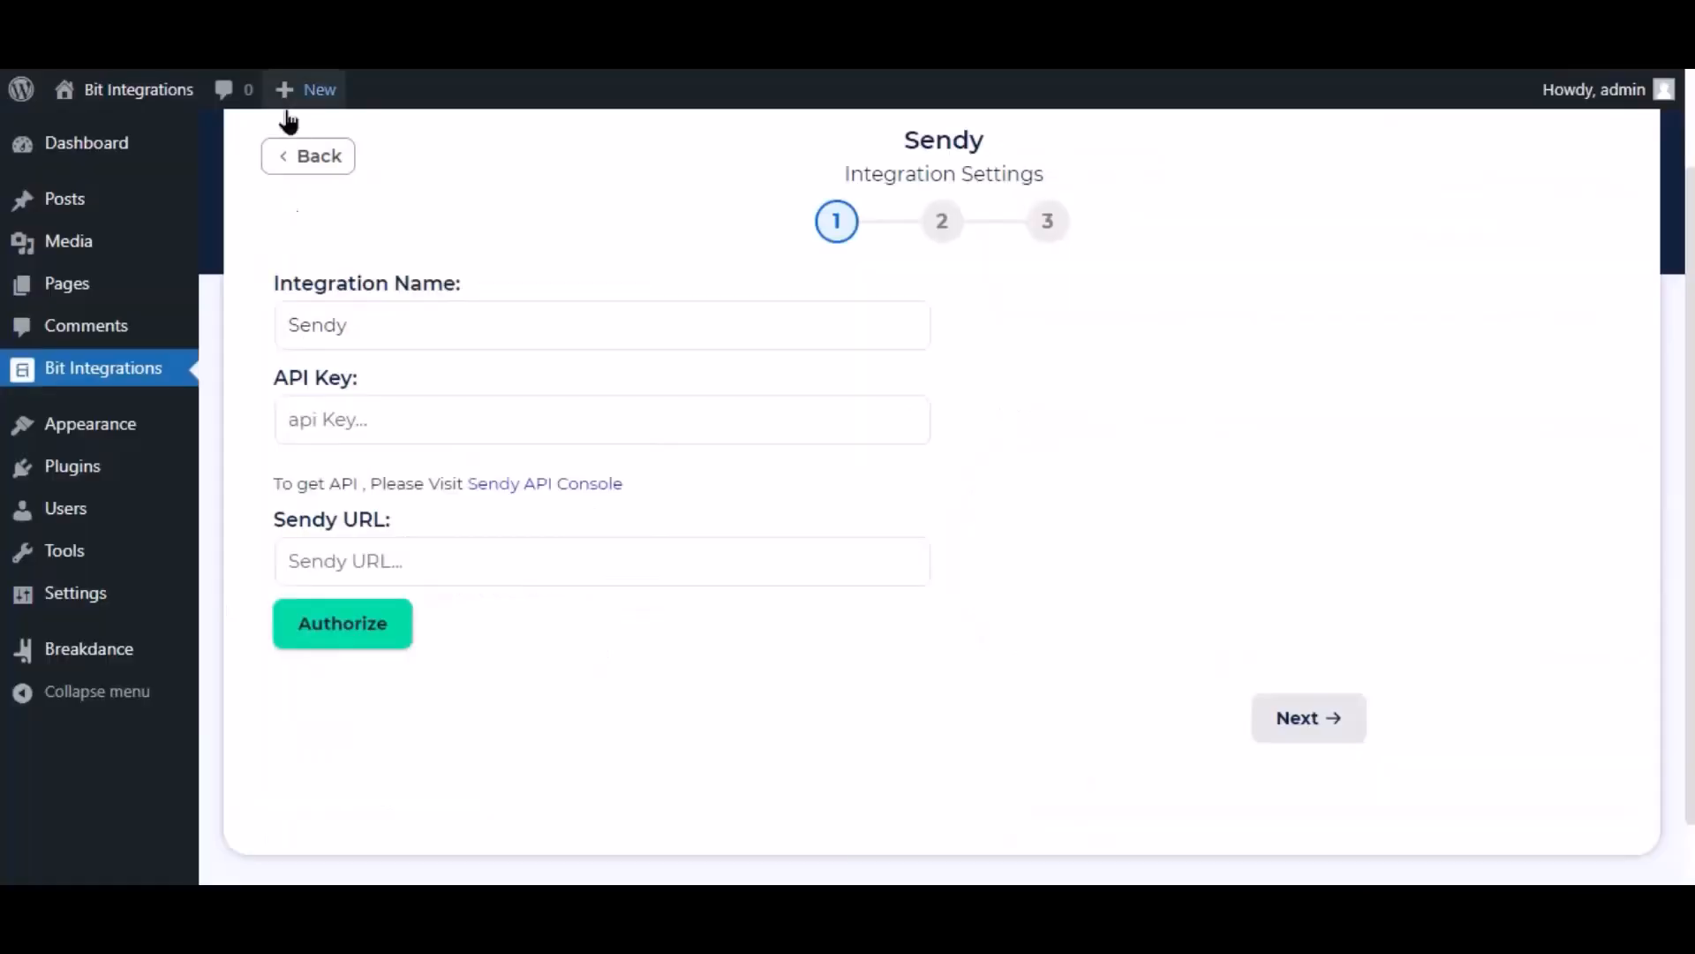
click(353, 430)
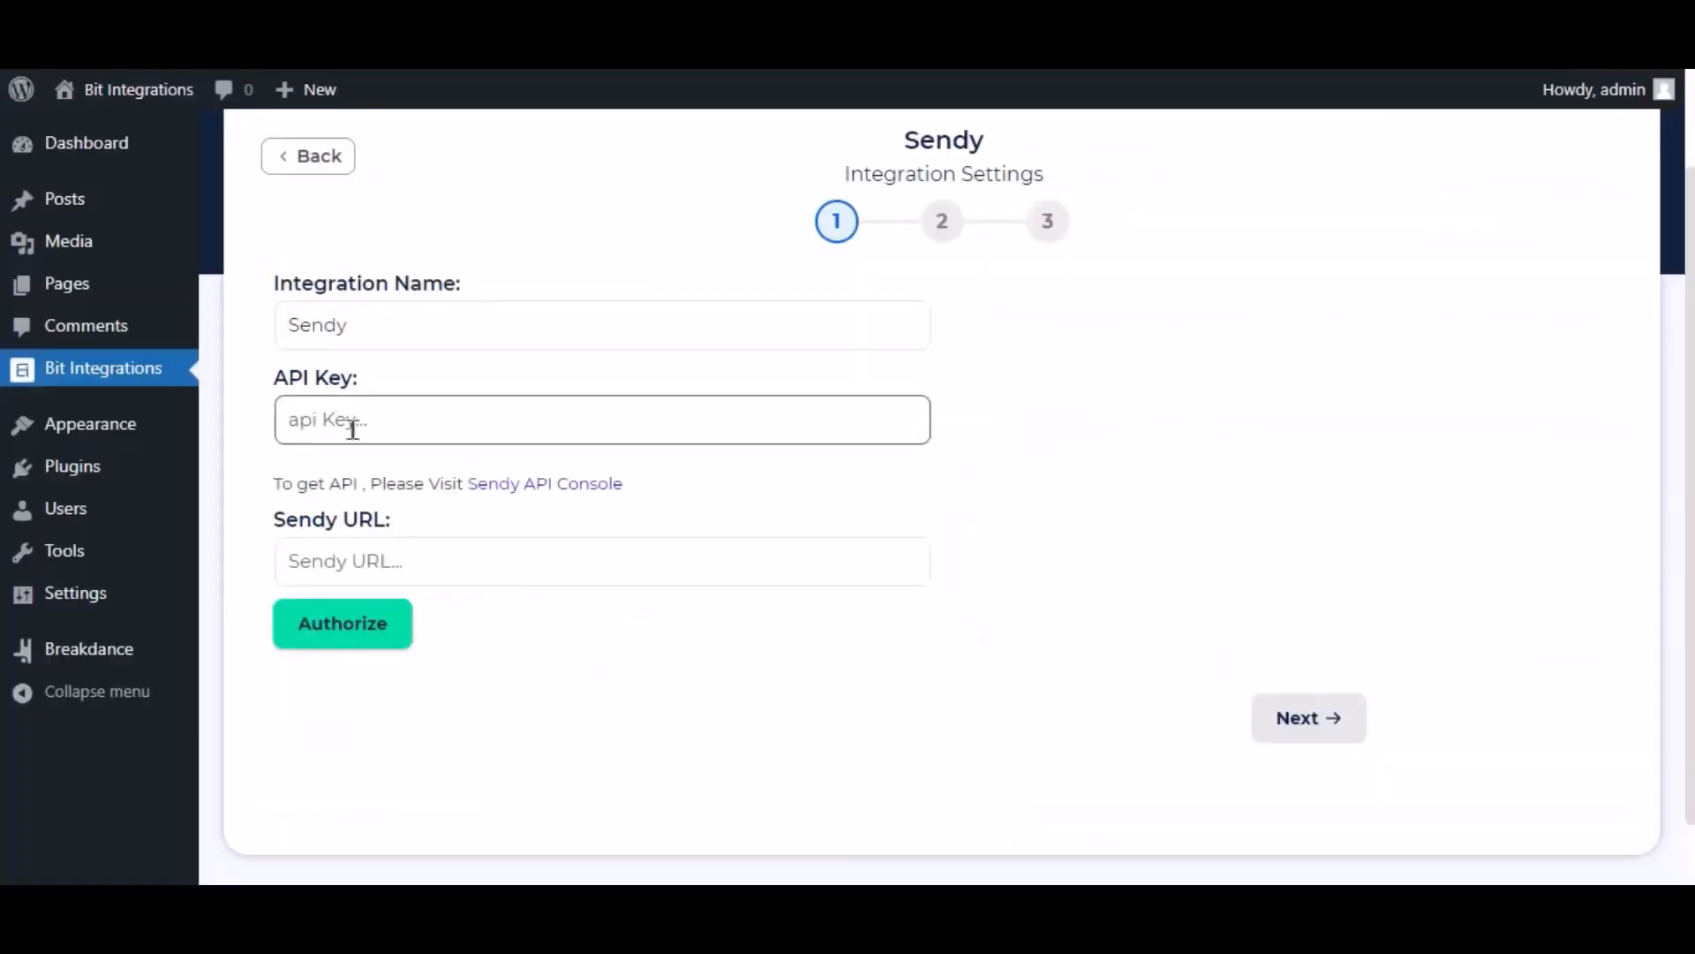
Step: Paste the Sendy API key and installation URL, authorize the connection, and continue to step 2
key(ctrl+v)
click(1068, 421)
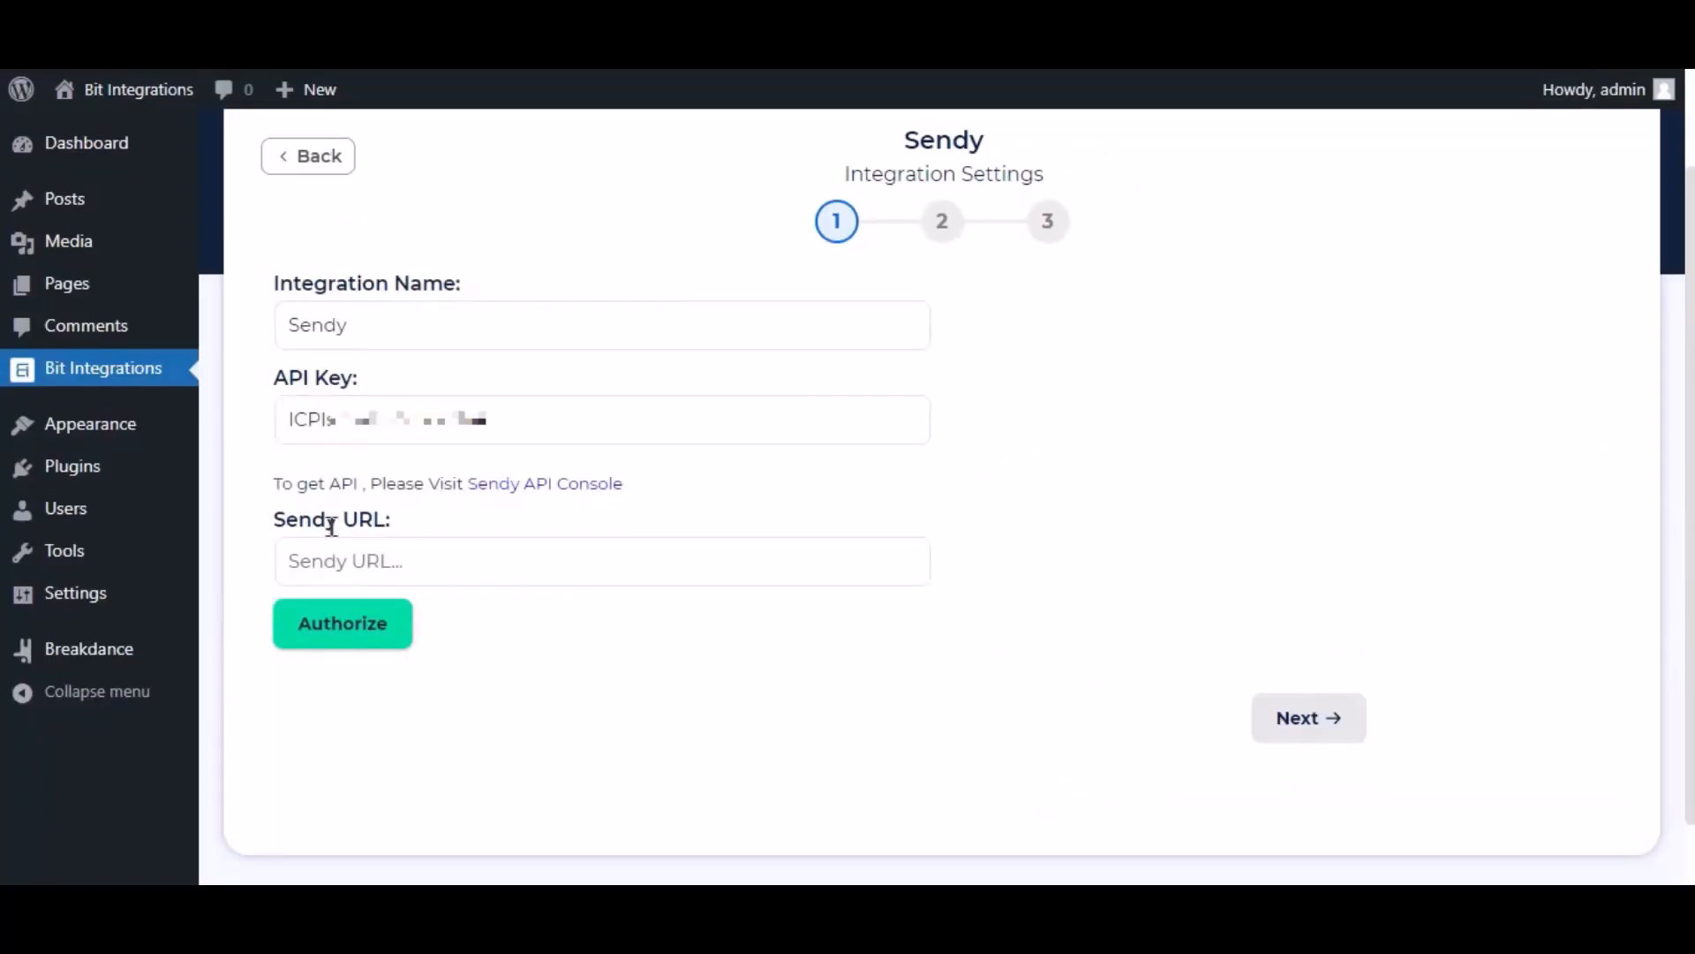
click(353, 559)
key(ctrl+v)
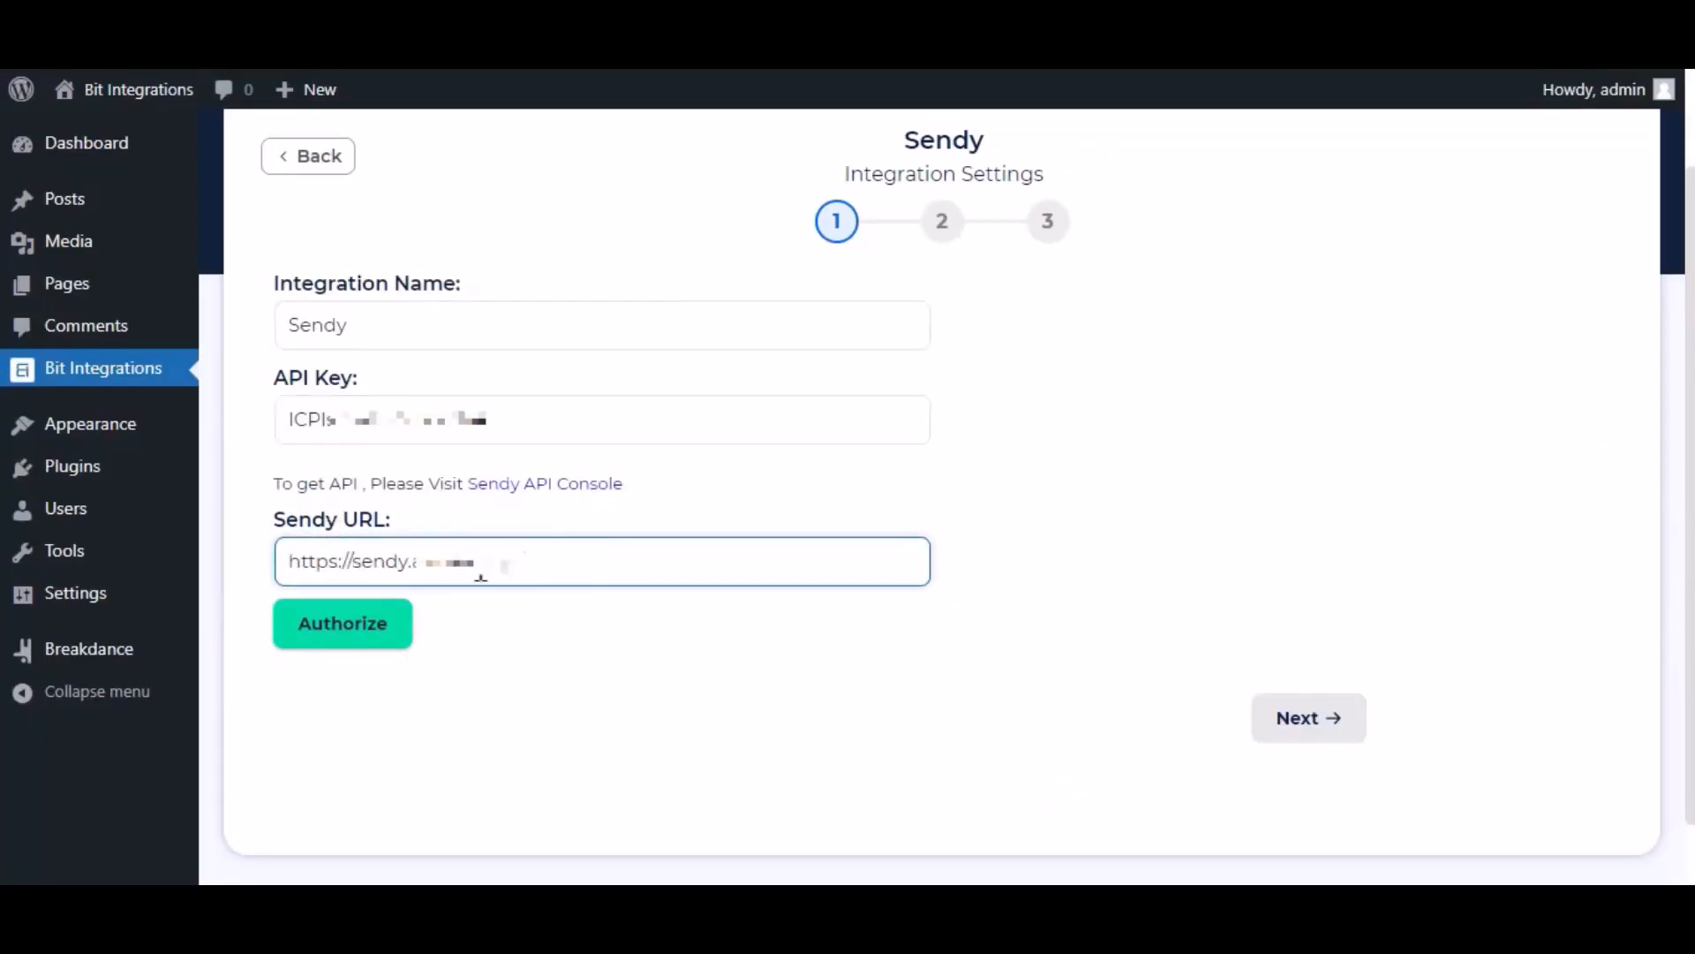
click(389, 632)
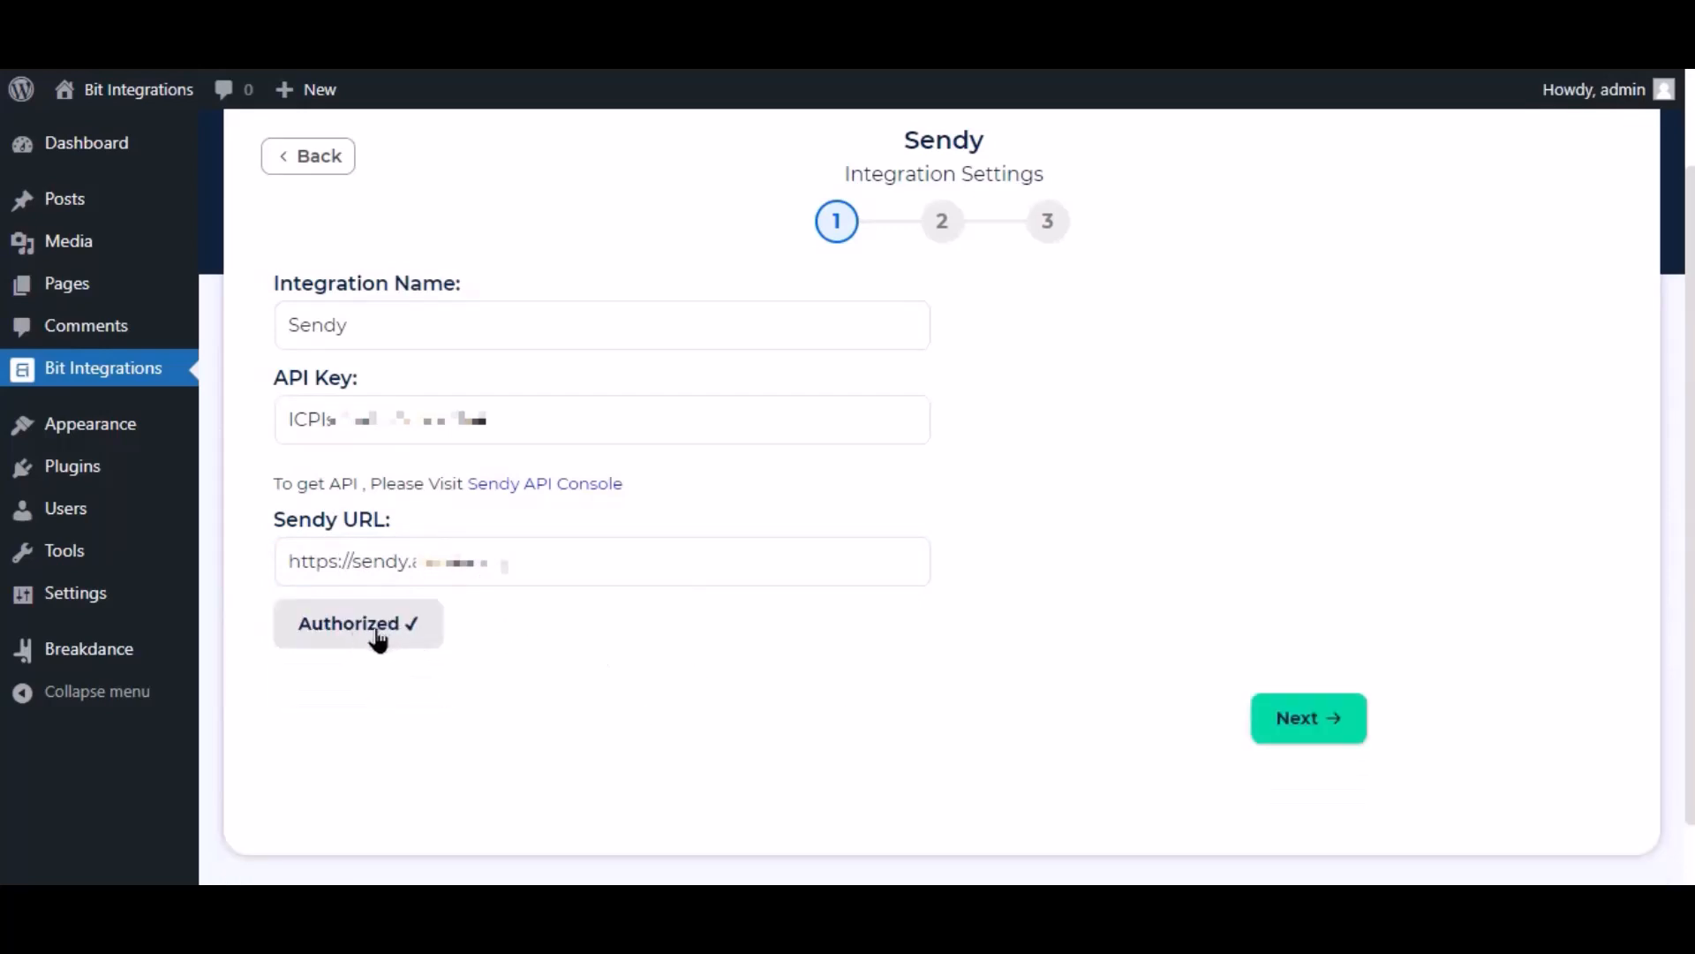
click(1320, 738)
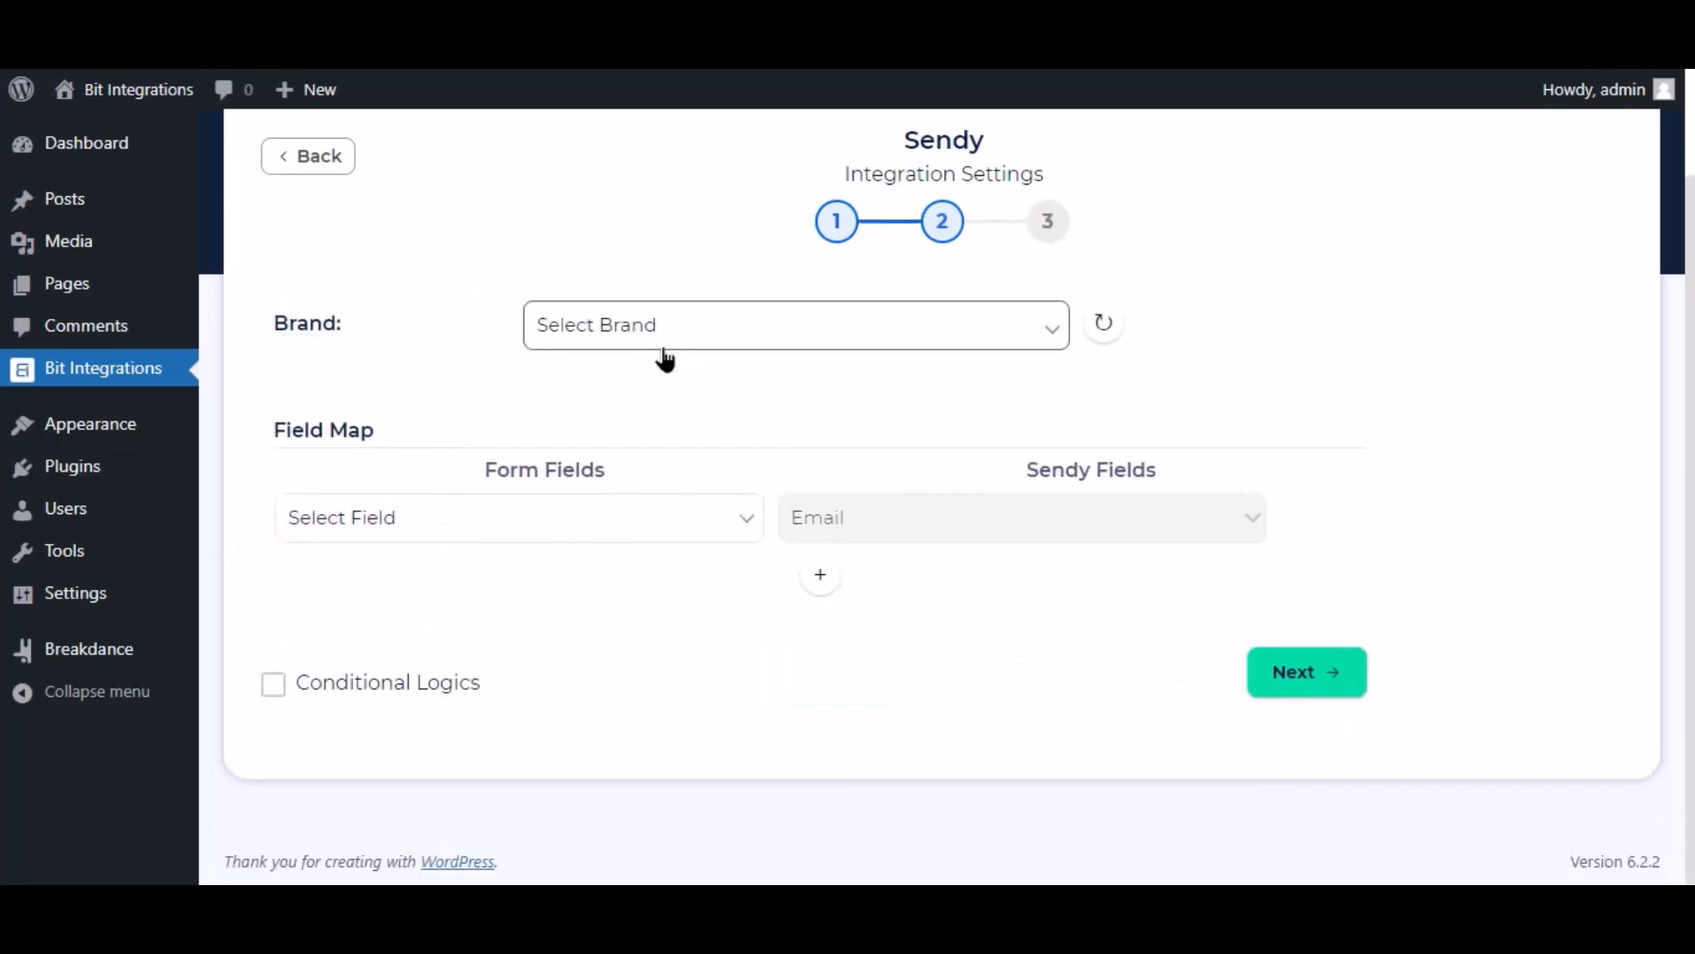
Step: Refresh the brands, then select brand Bit Integrations and list Bit Apps
click(665, 353)
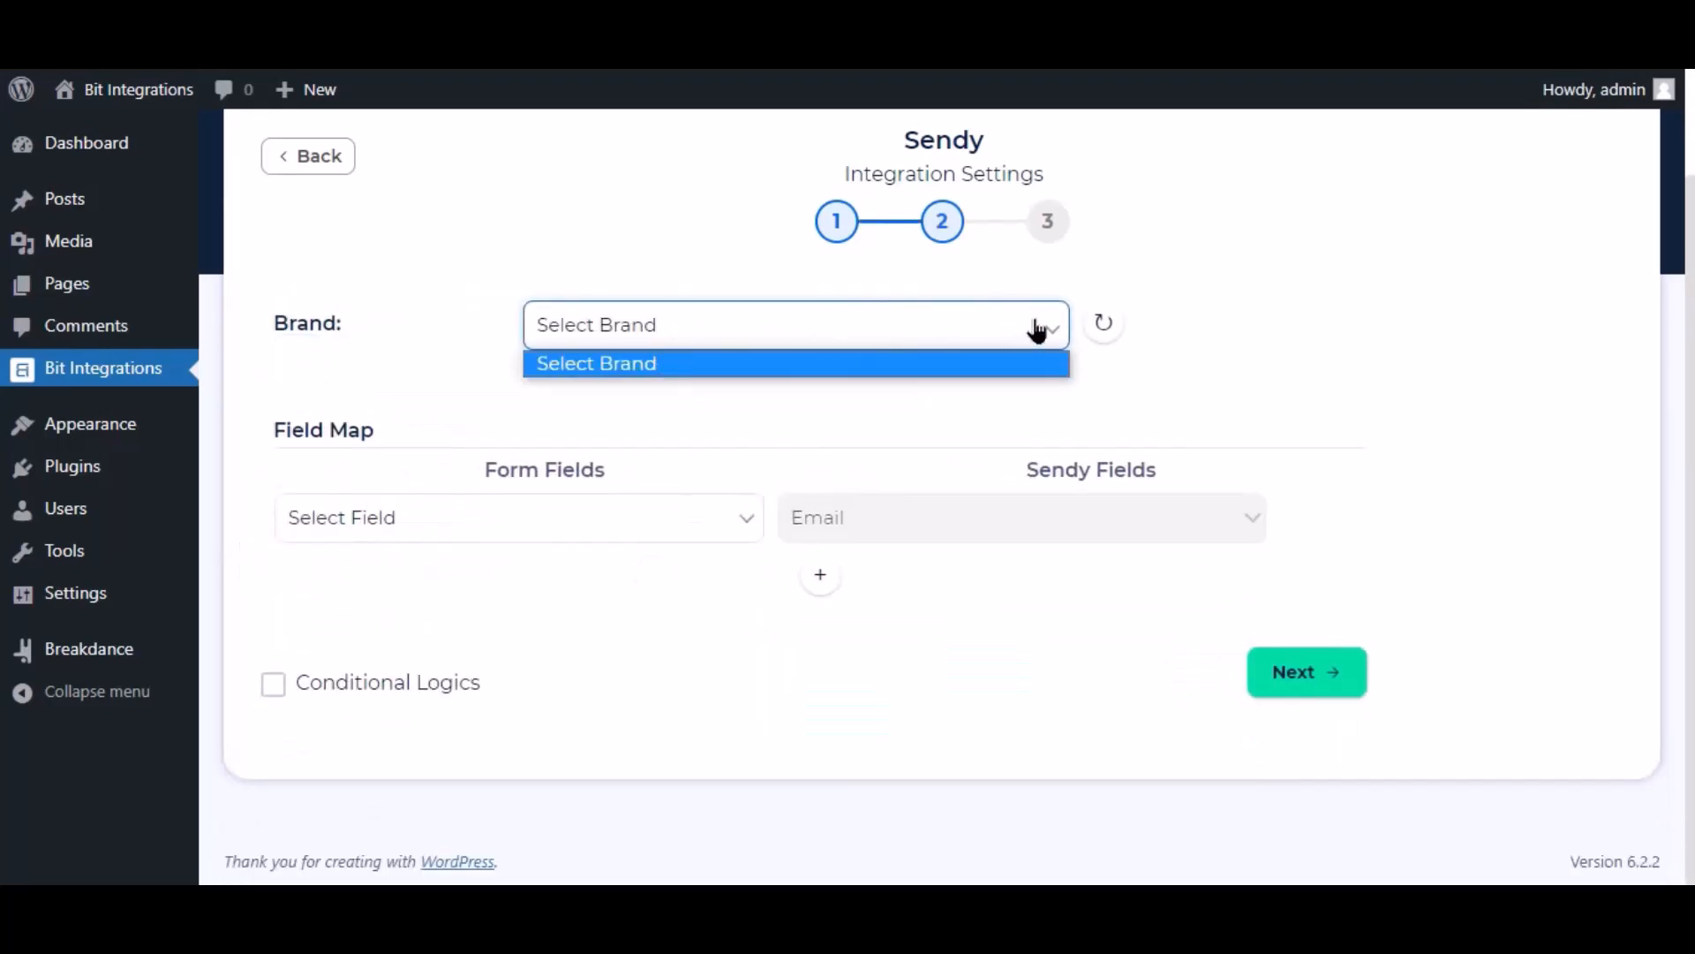
click(1106, 371)
click(1109, 327)
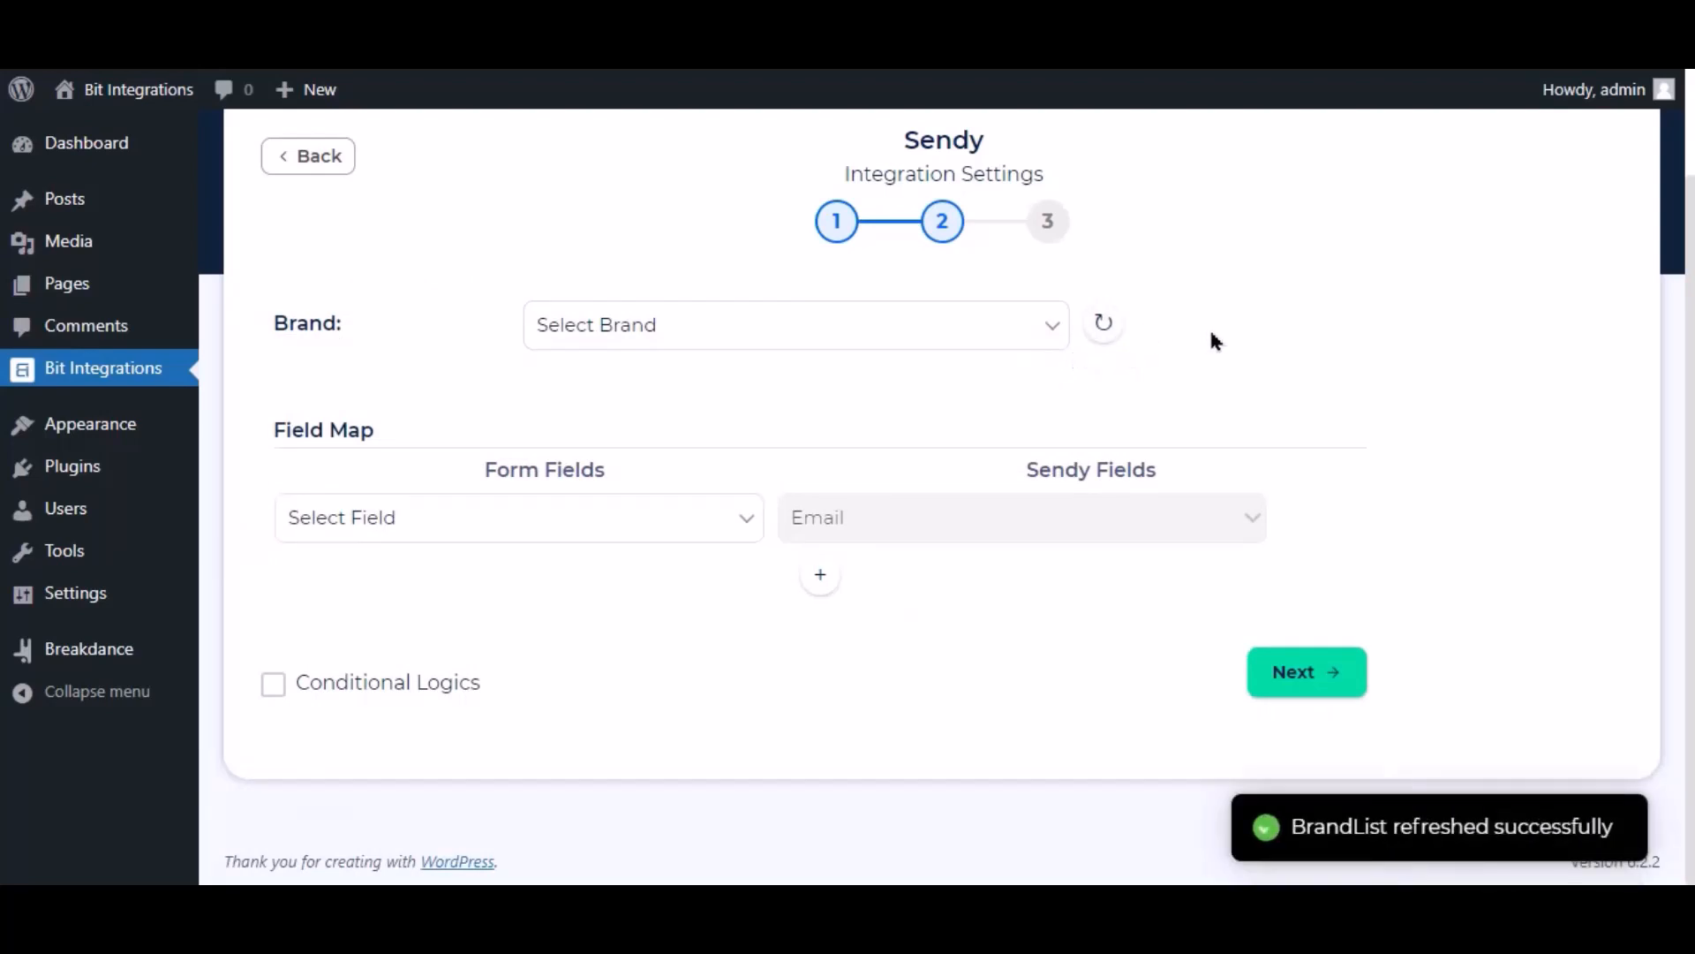
click(717, 334)
click(611, 389)
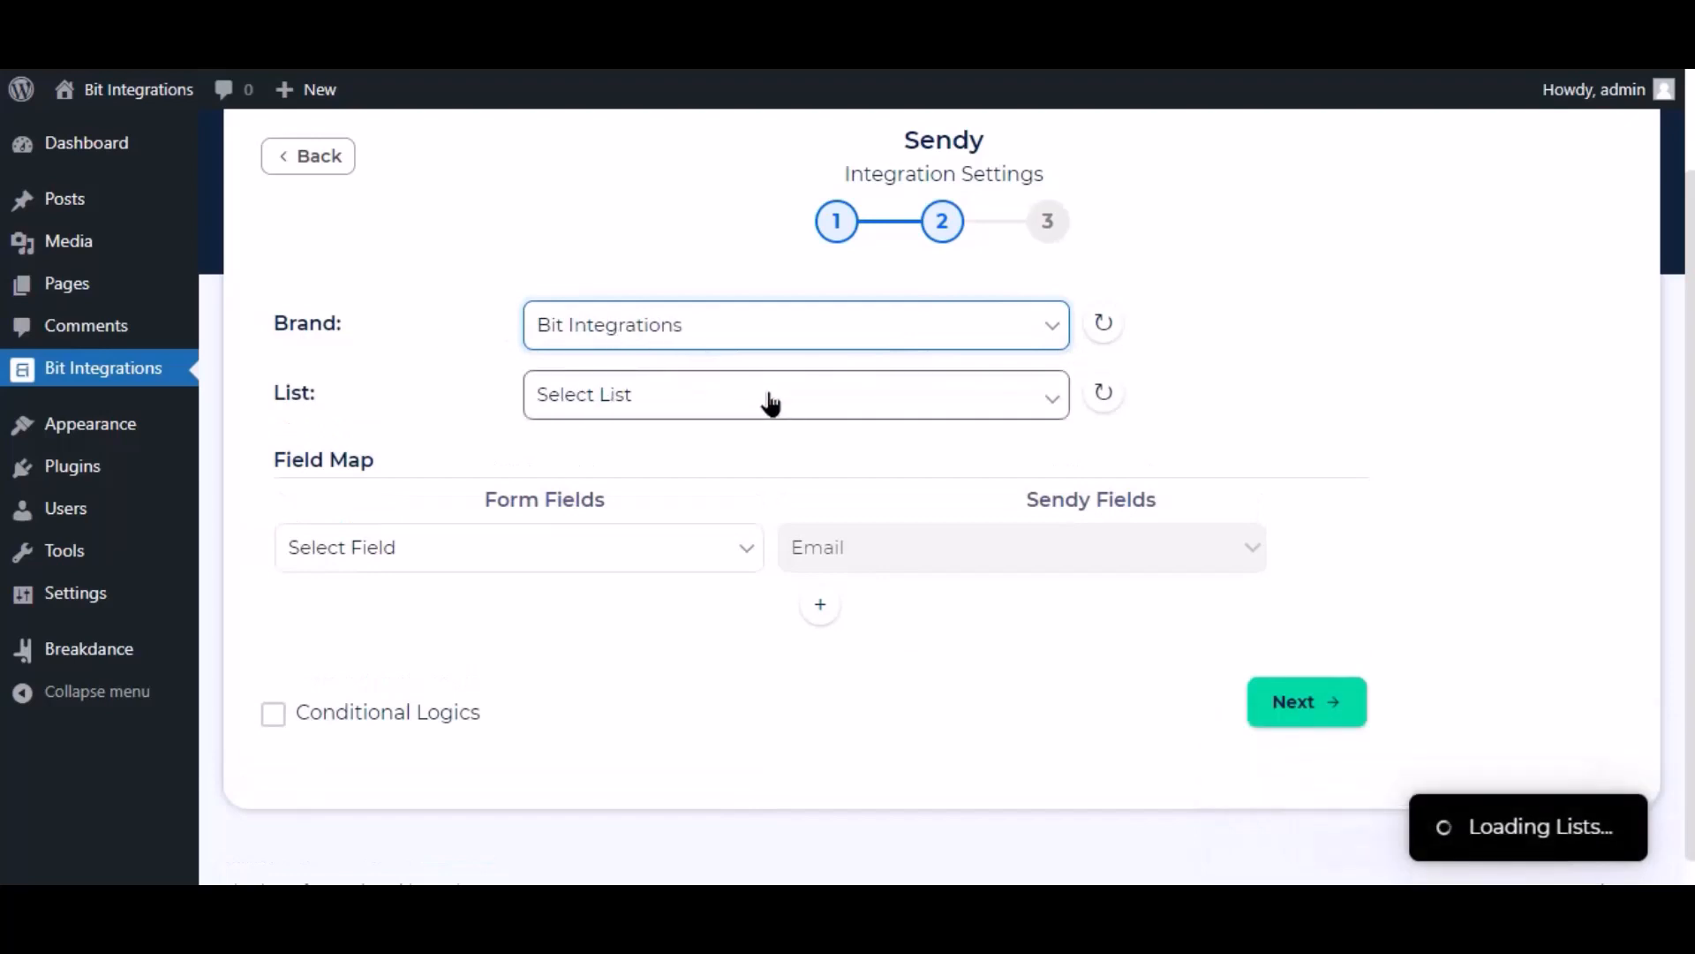
click(583, 405)
click(581, 455)
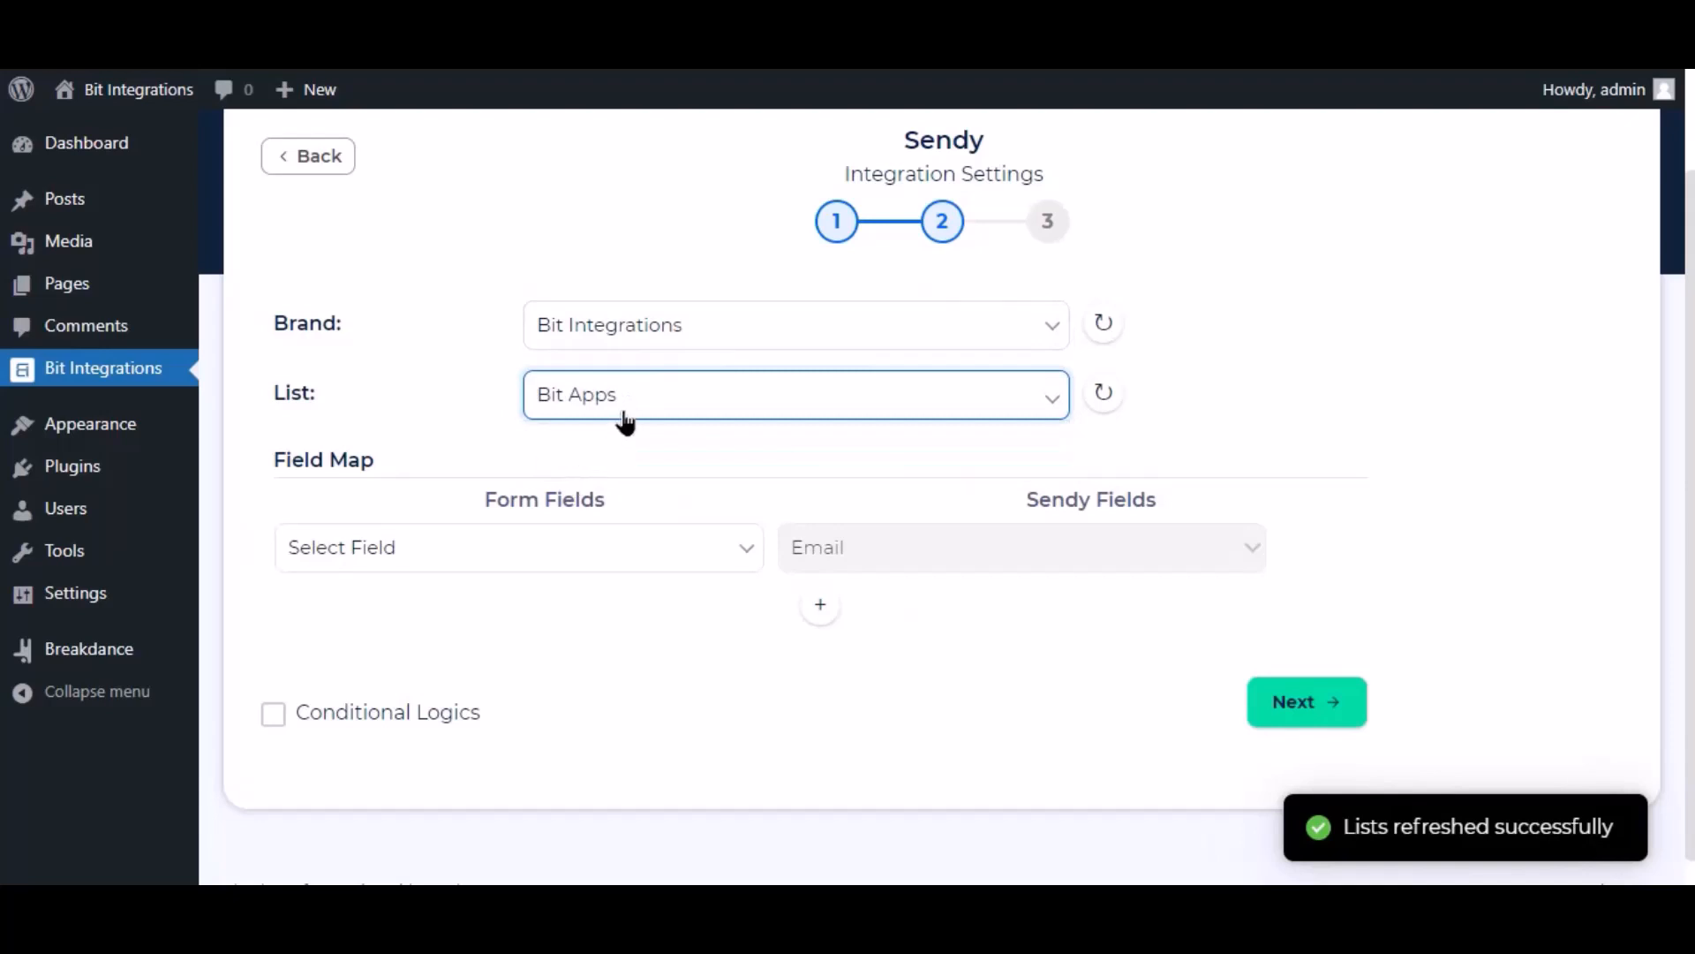
Step: Map Email to Email and Name to Name, and turn on conditional logic
click(708, 550)
click(367, 664)
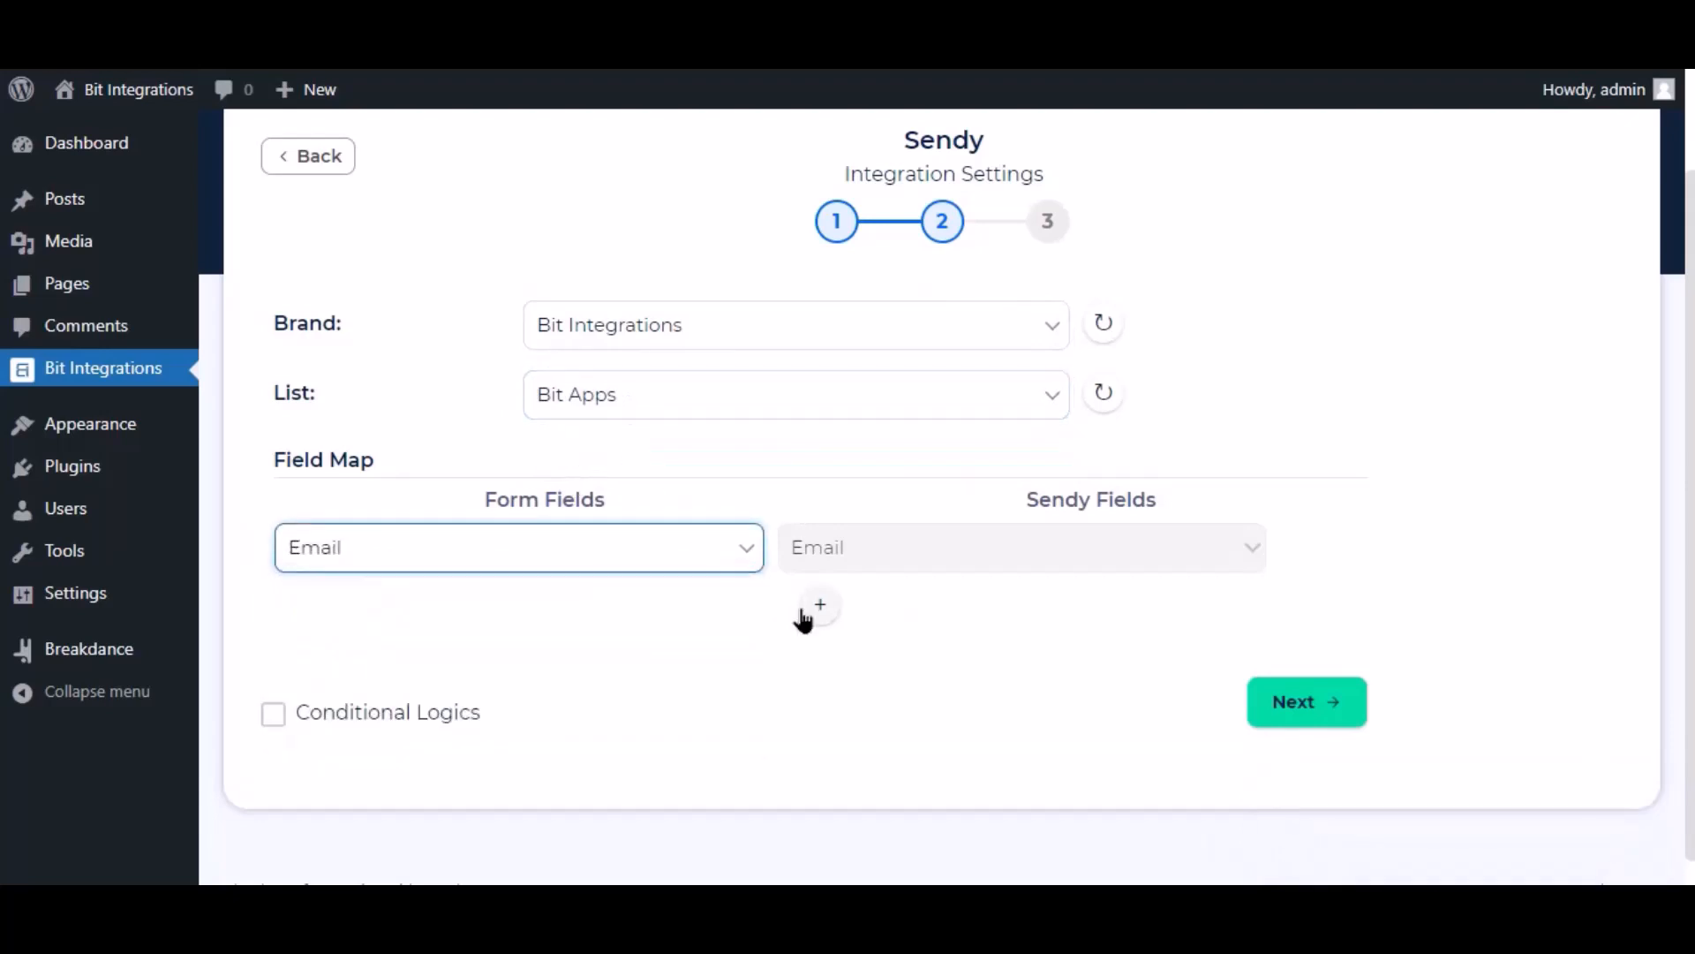
click(820, 606)
click(871, 609)
click(836, 667)
click(536, 616)
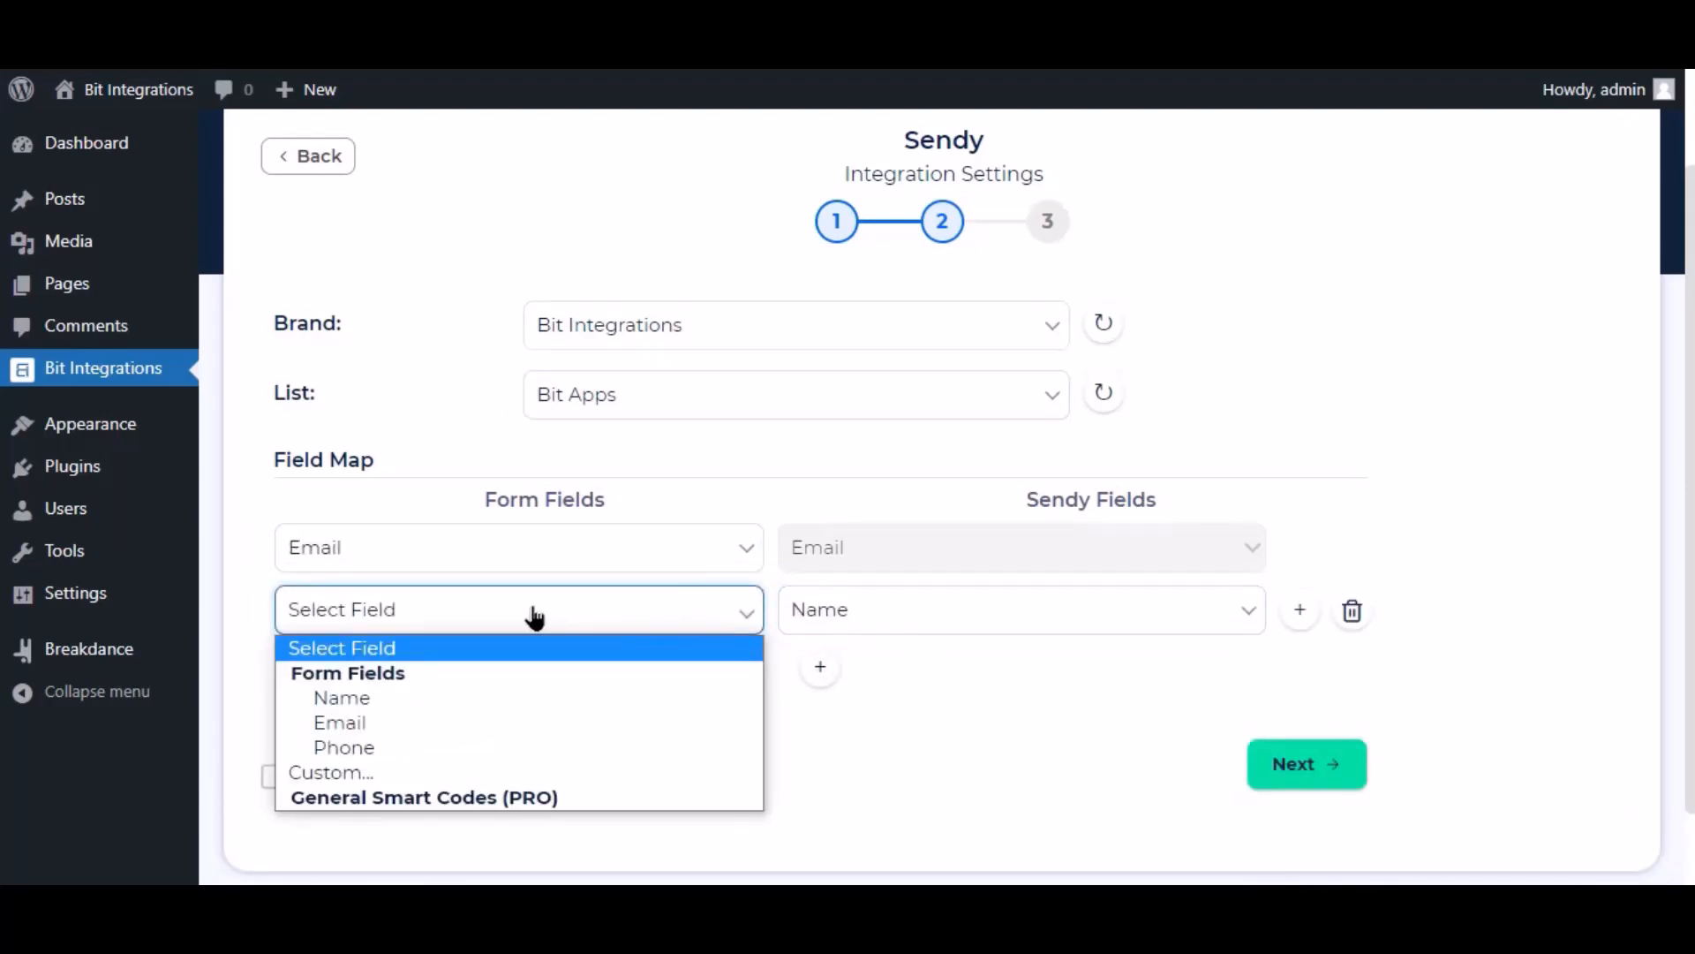
click(433, 696)
scroll(636, 579, down, 1)
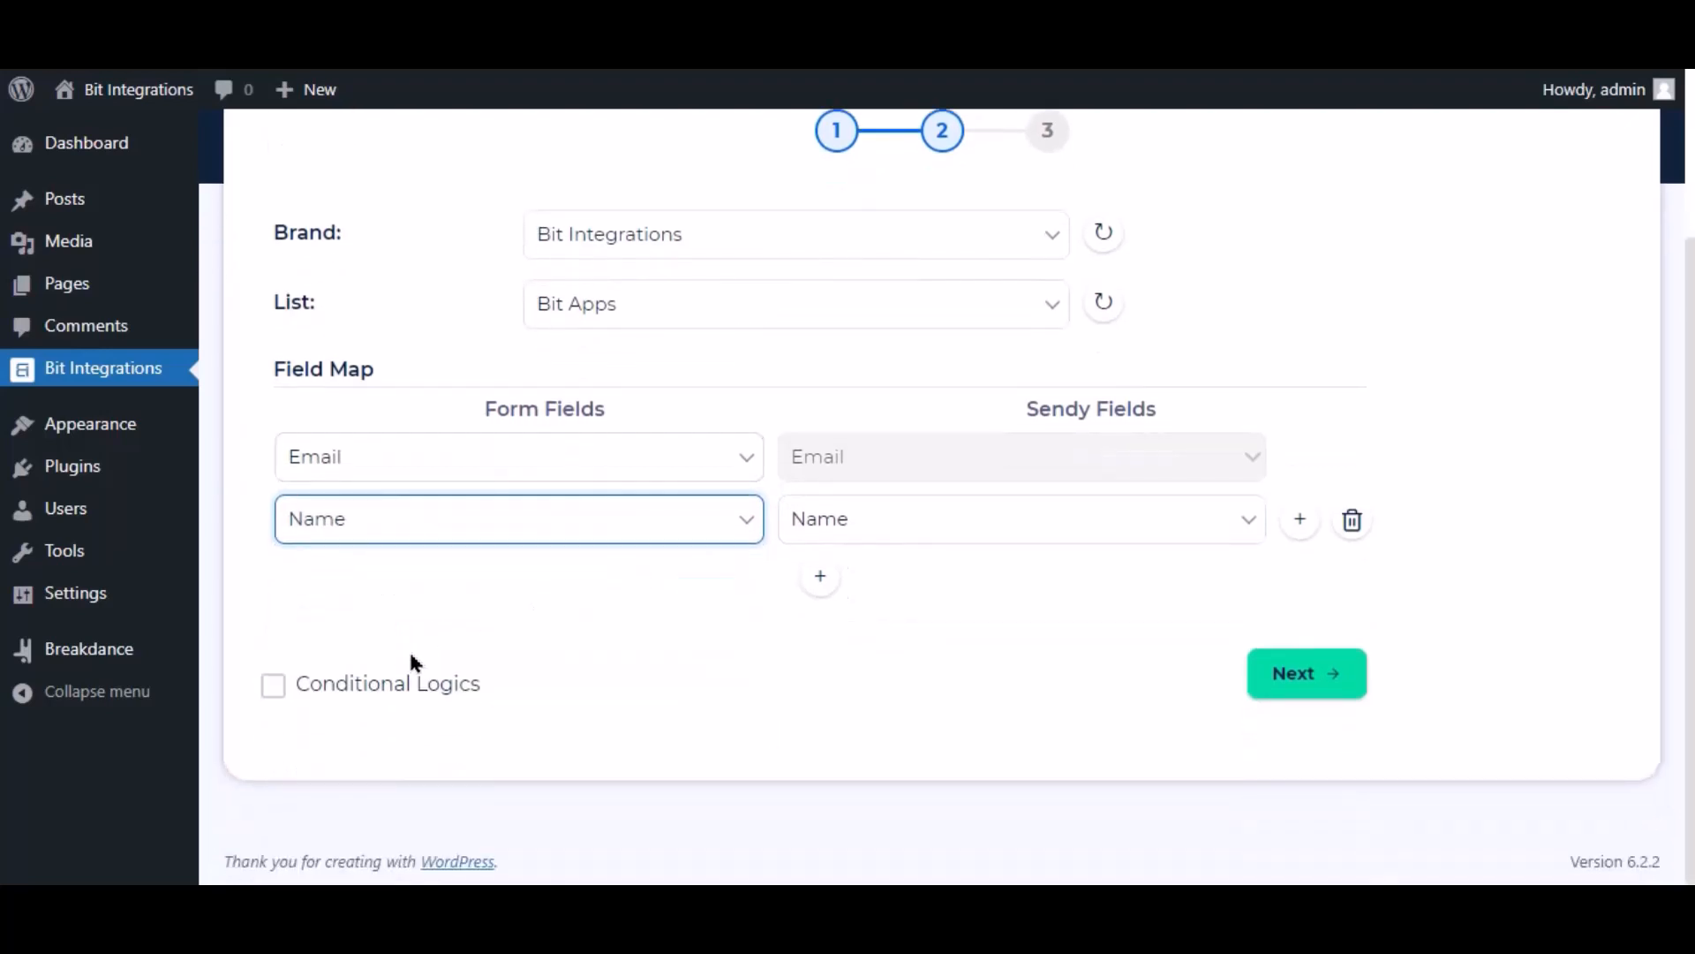
click(409, 687)
Step: Switch conditional logic back off, then finish and save the Sendy integration
scroll(503, 609, down, 3)
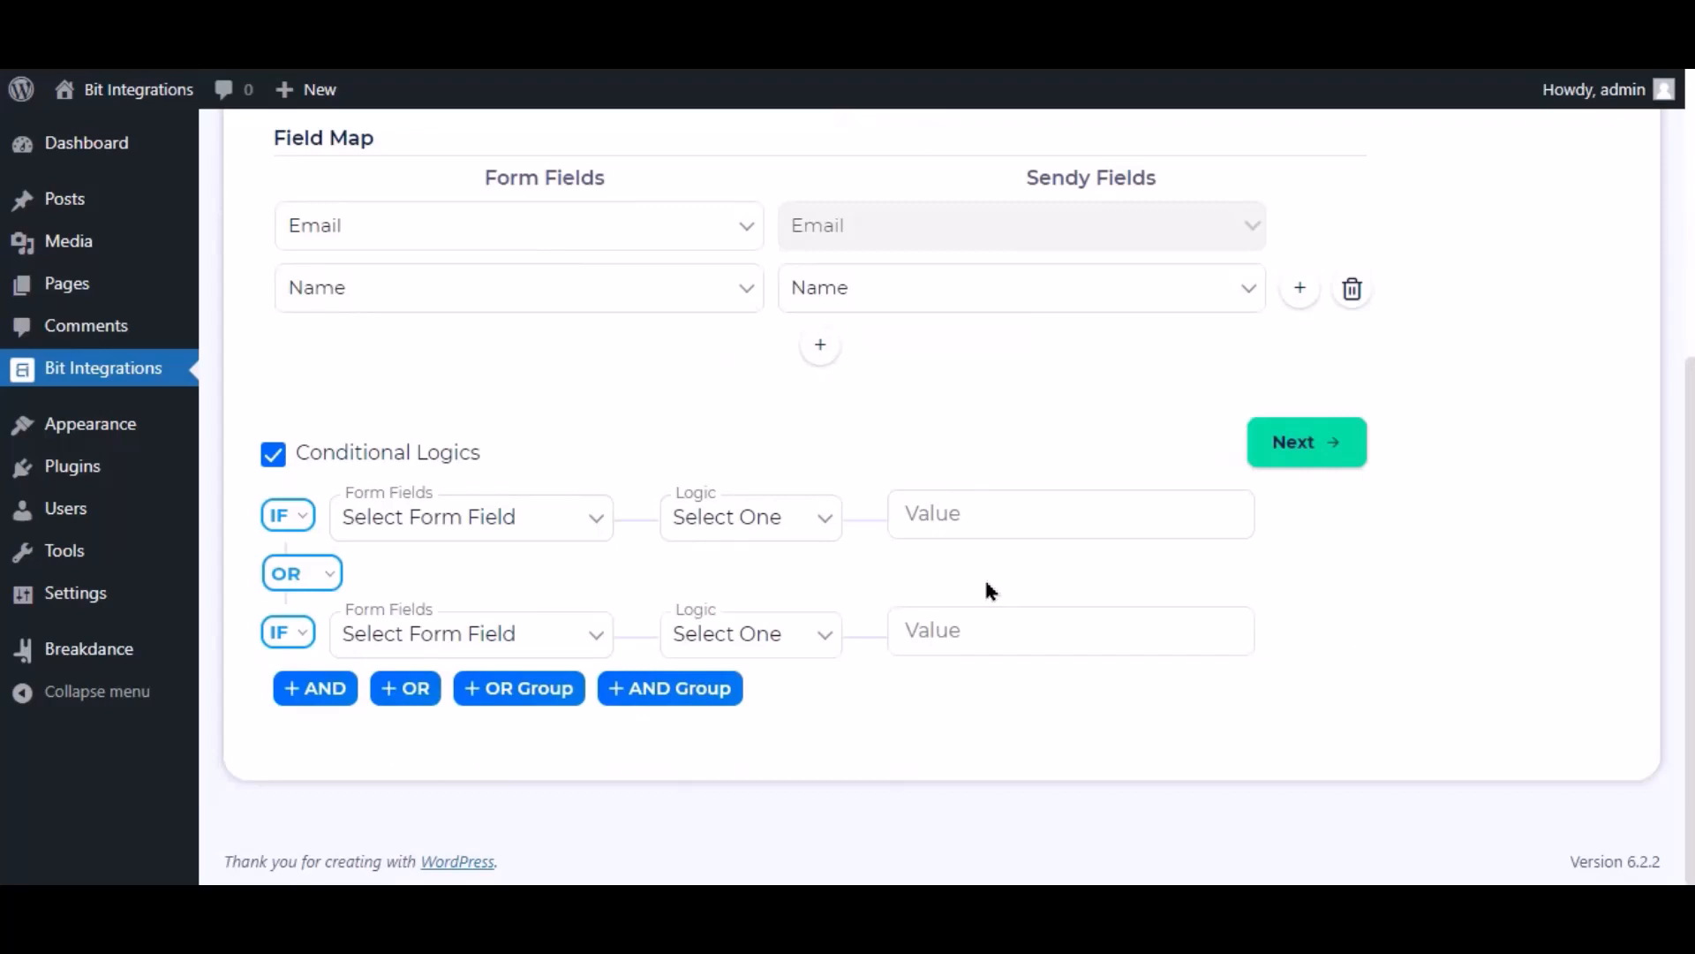
click(273, 454)
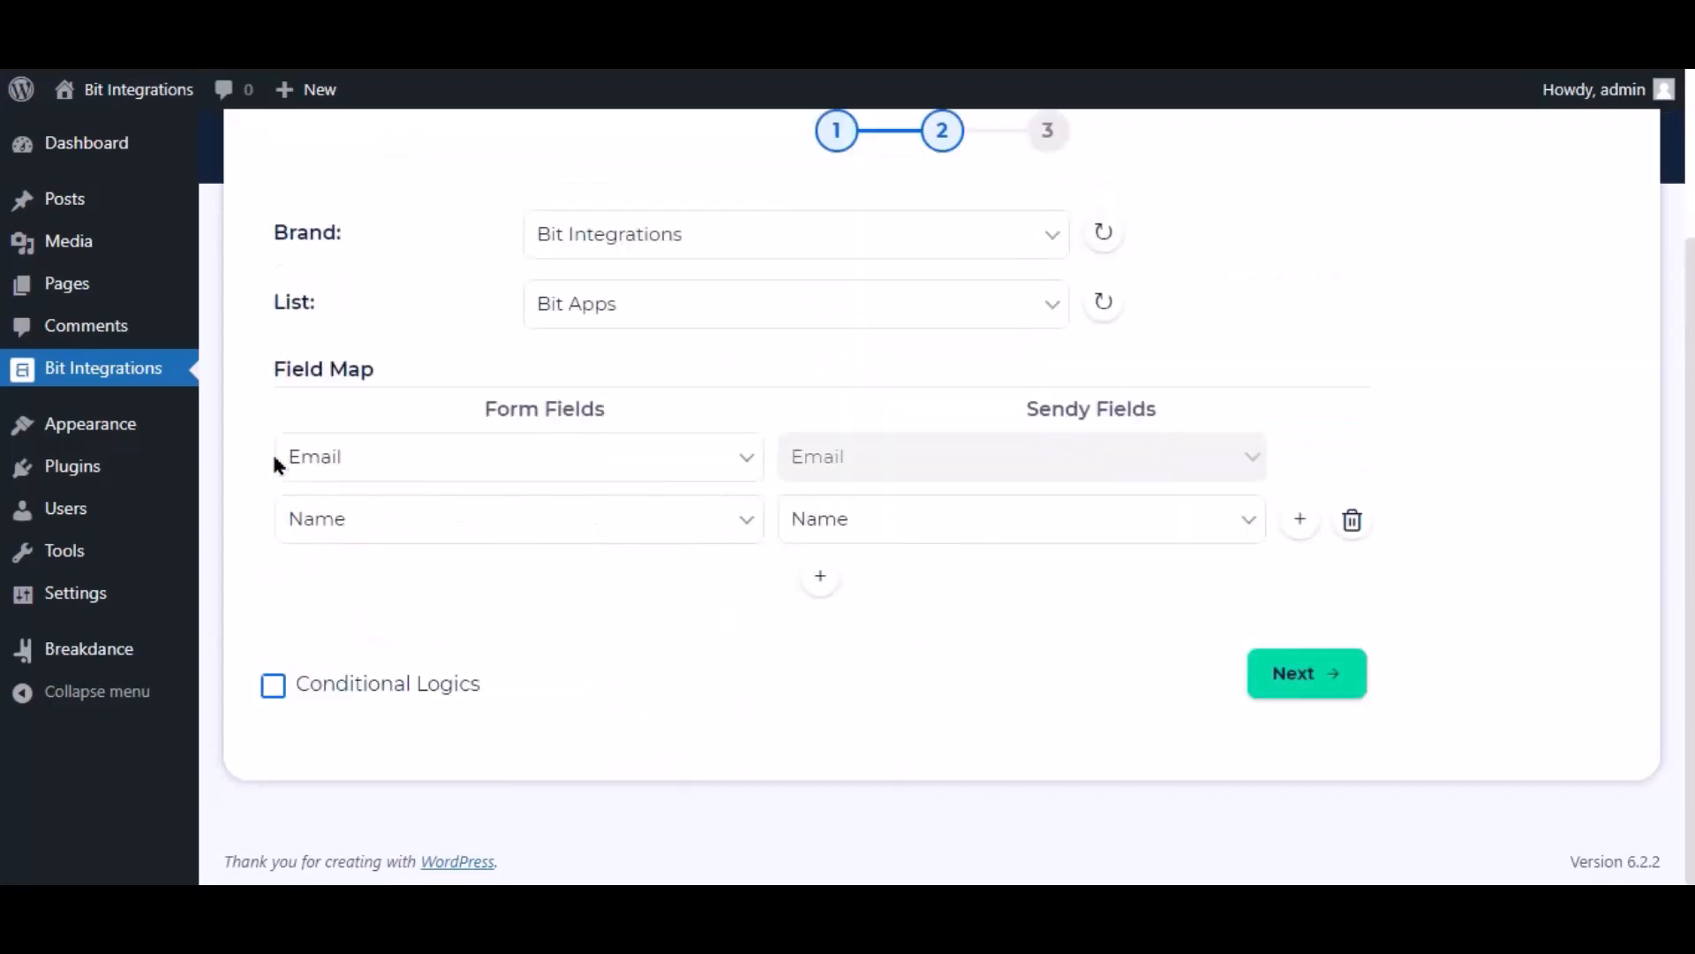
click(1290, 674)
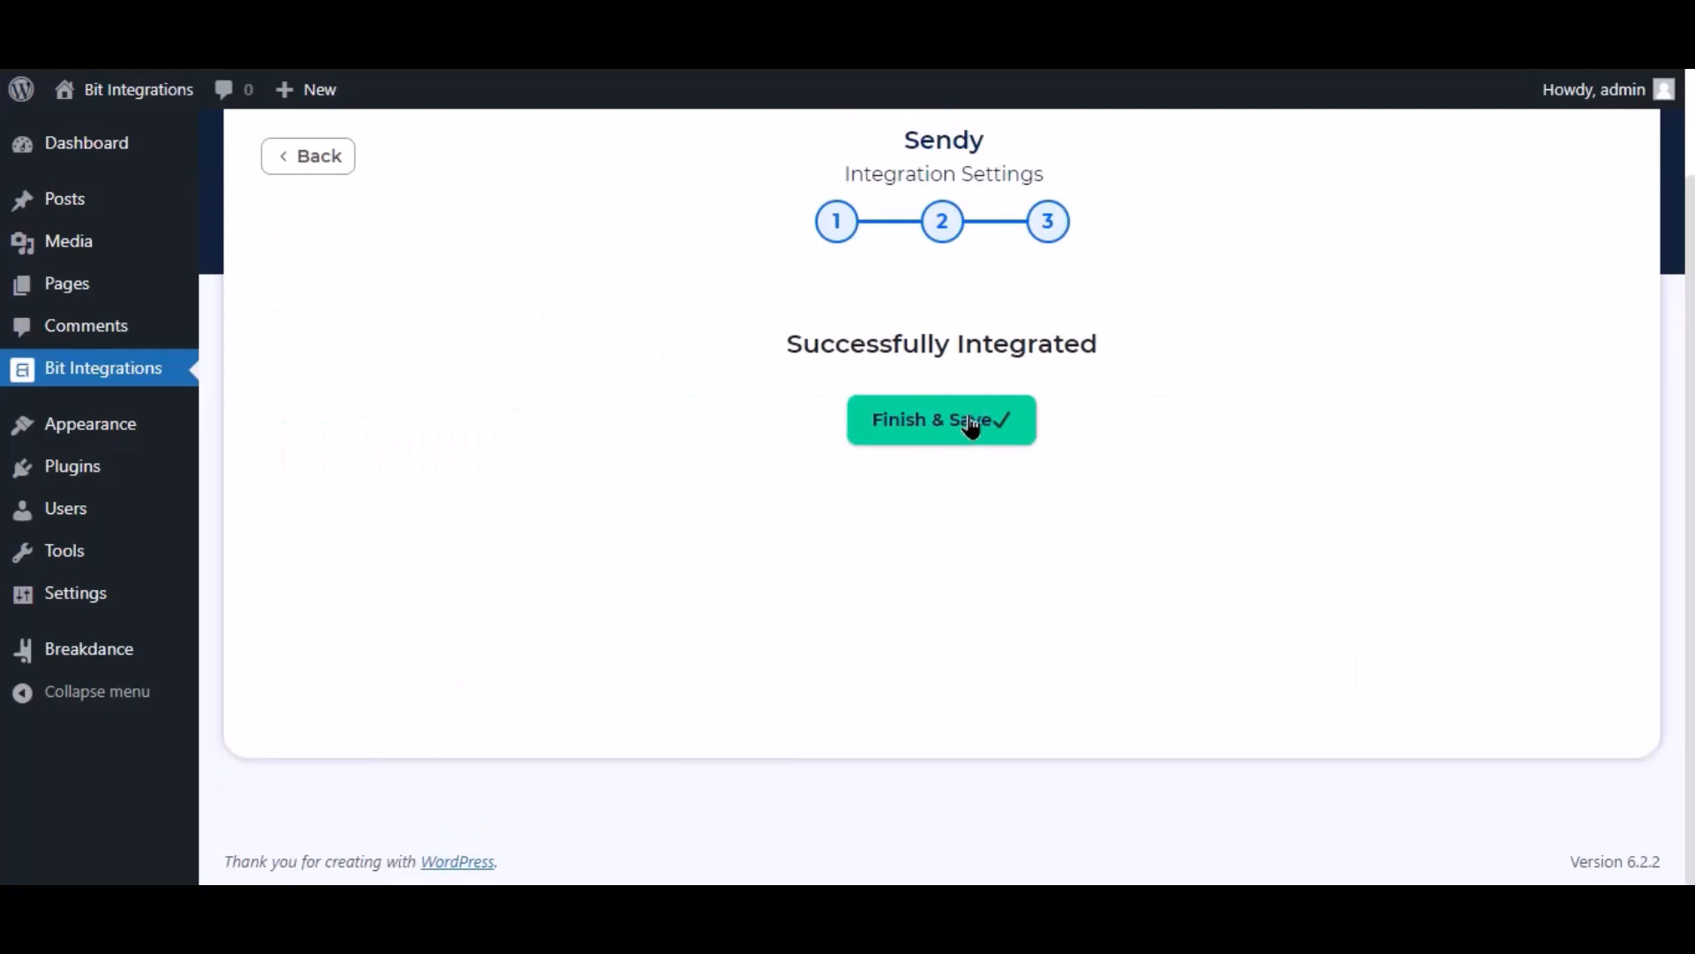
click(972, 422)
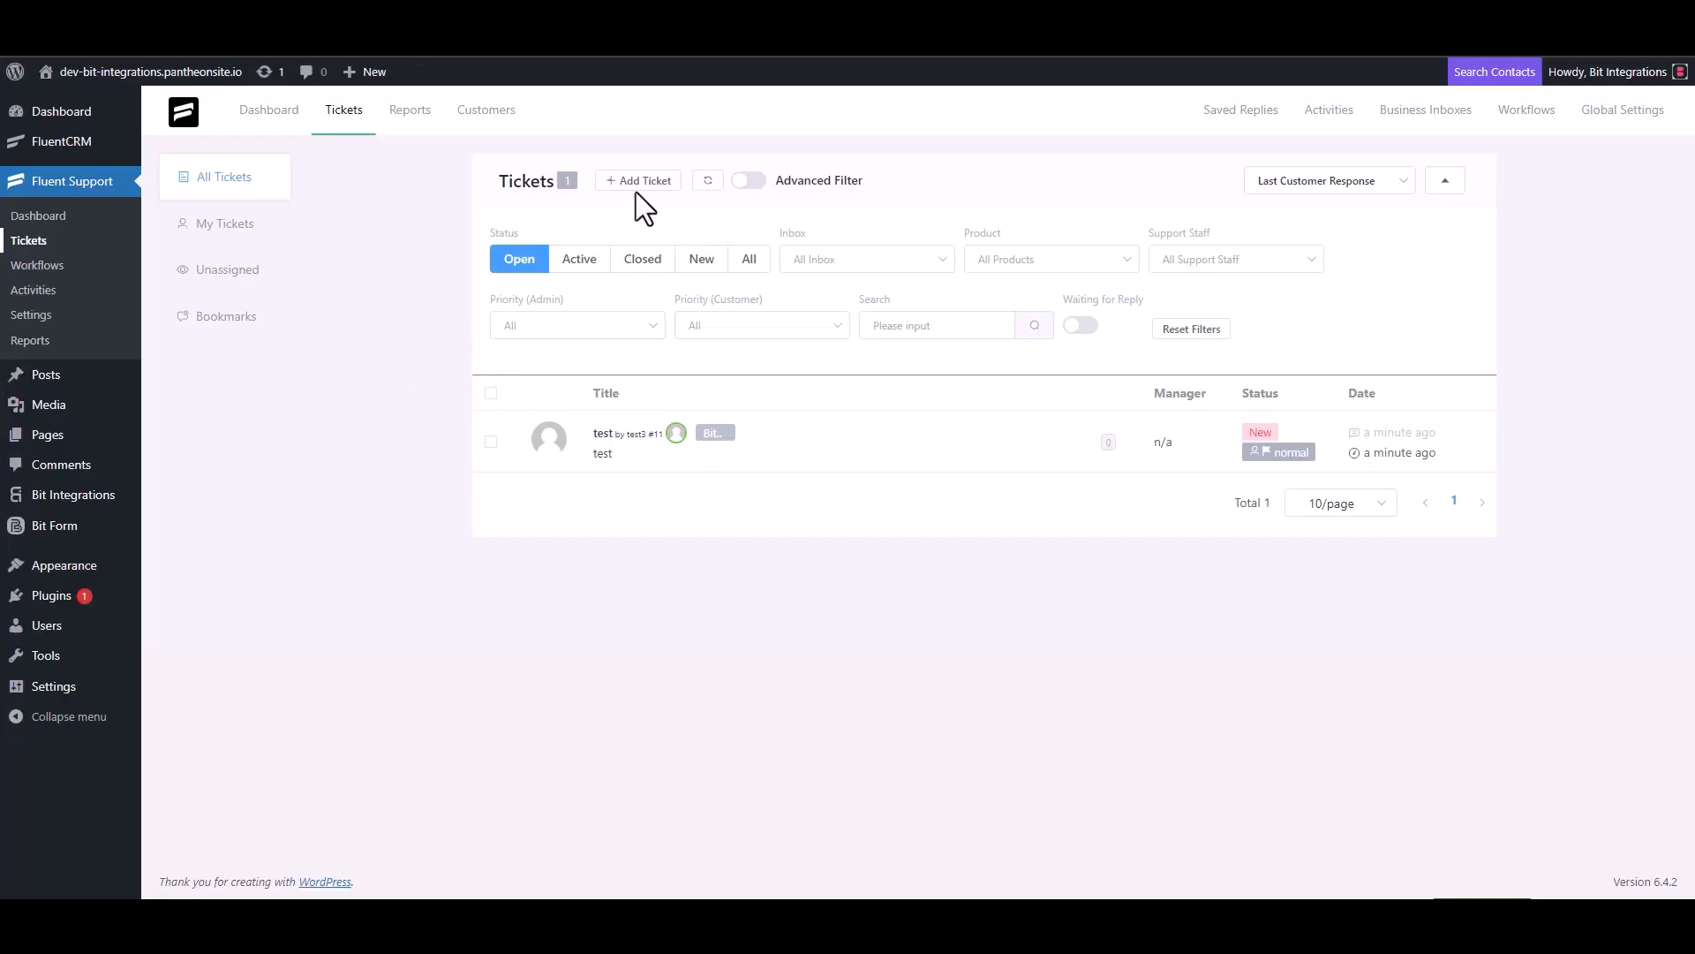
Step: Start a second ticket for a new contact named 'Bit Integrations' with the contact's e-mail address
click(636, 183)
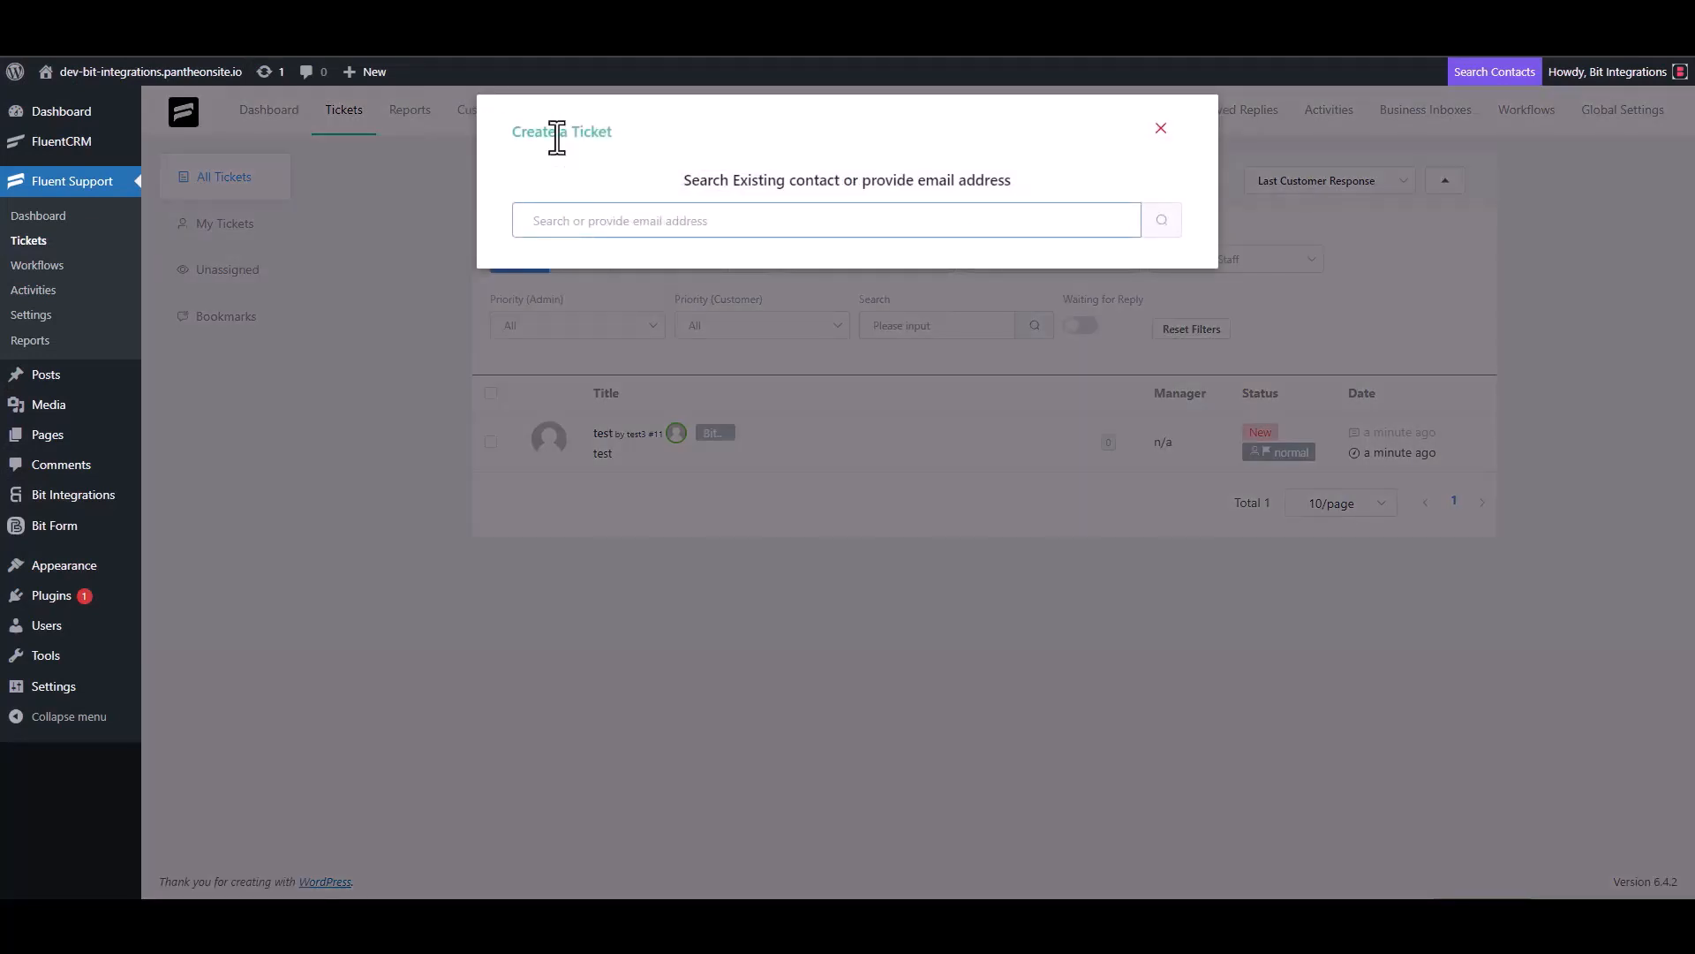
triple_click(622, 218)
click(698, 227)
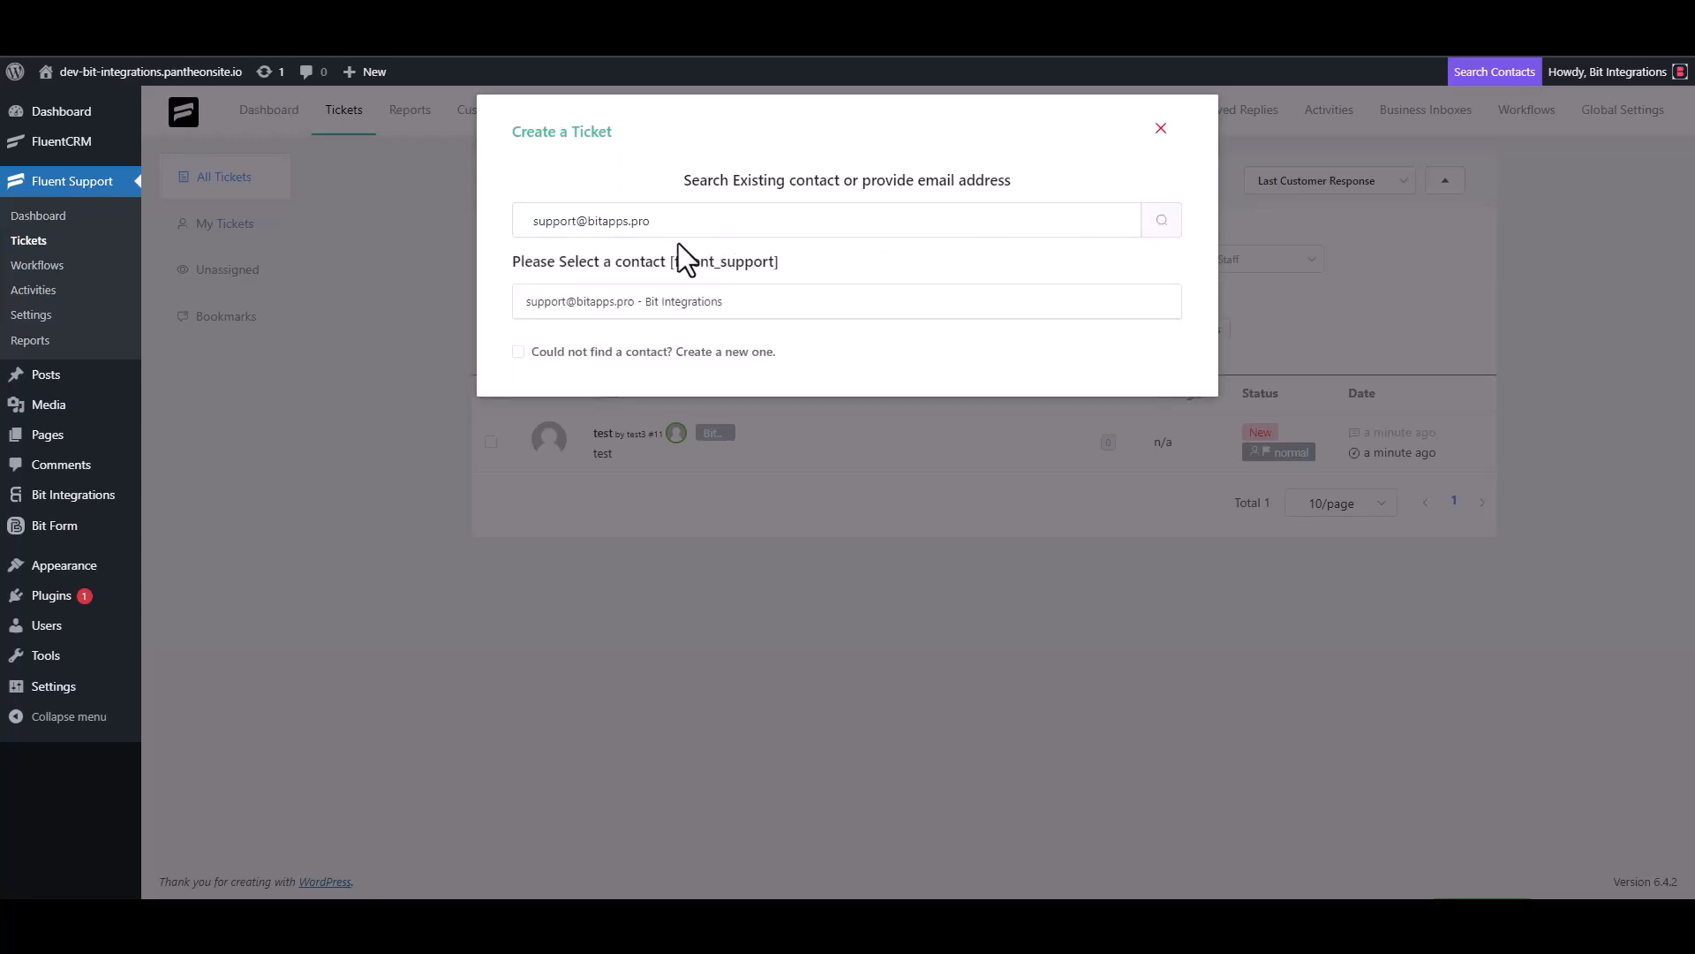
click(530, 351)
click(567, 347)
text(Bit)
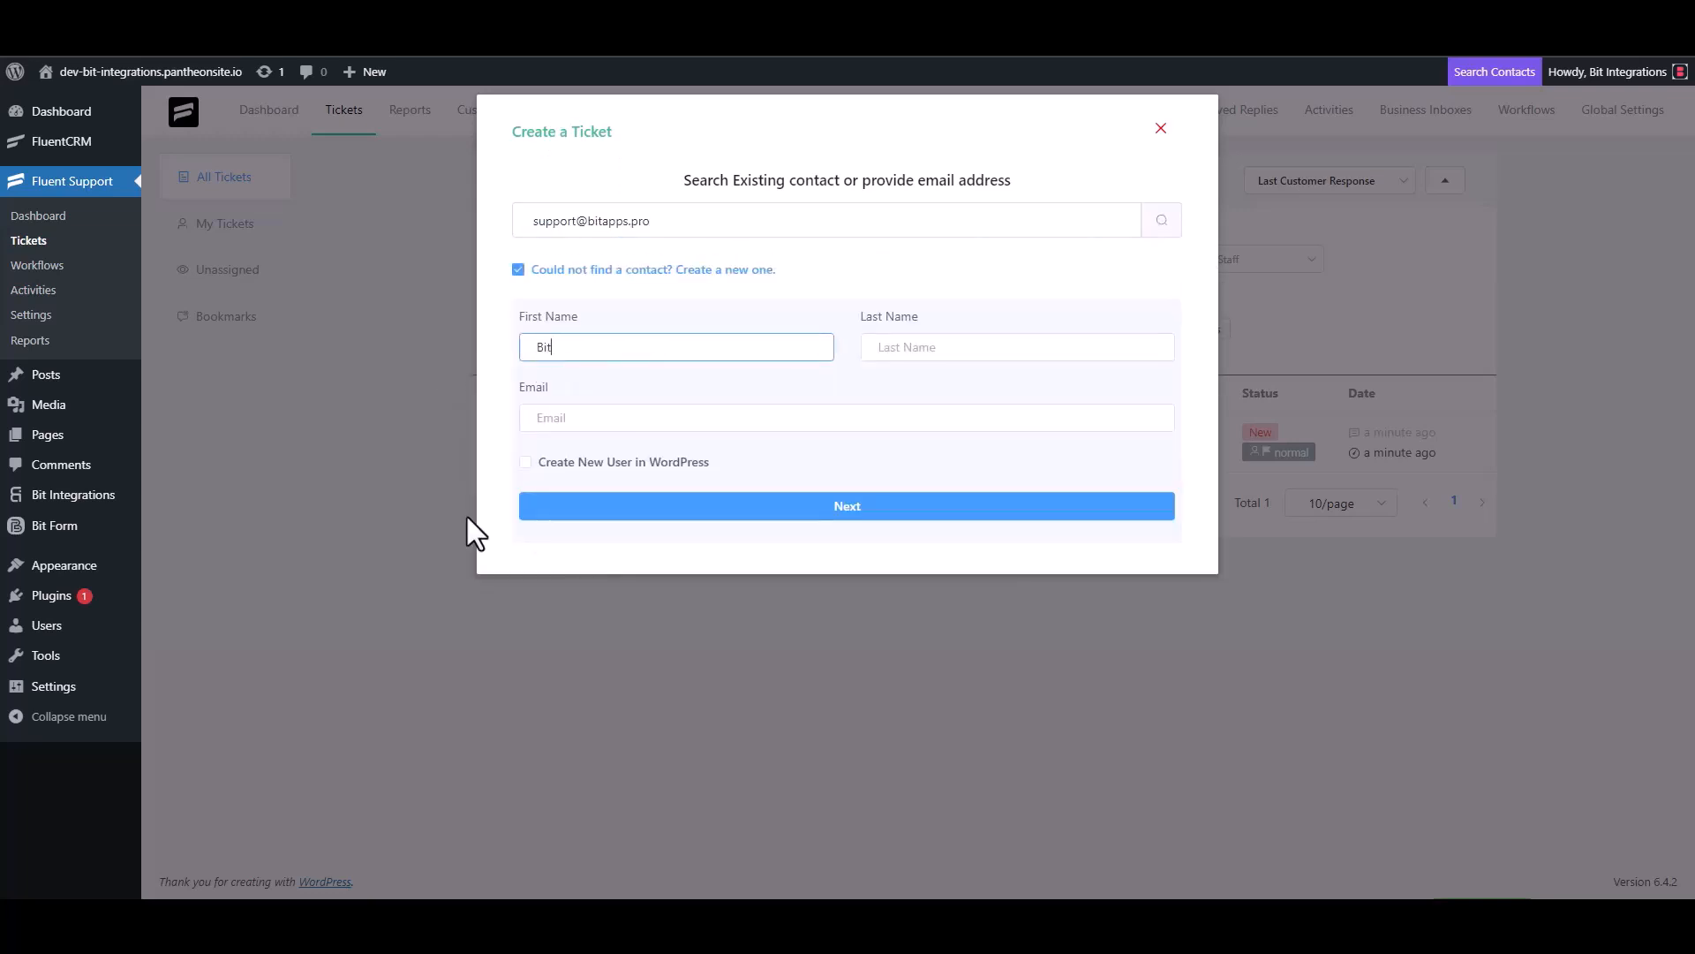
text( Integrations)
click(590, 420)
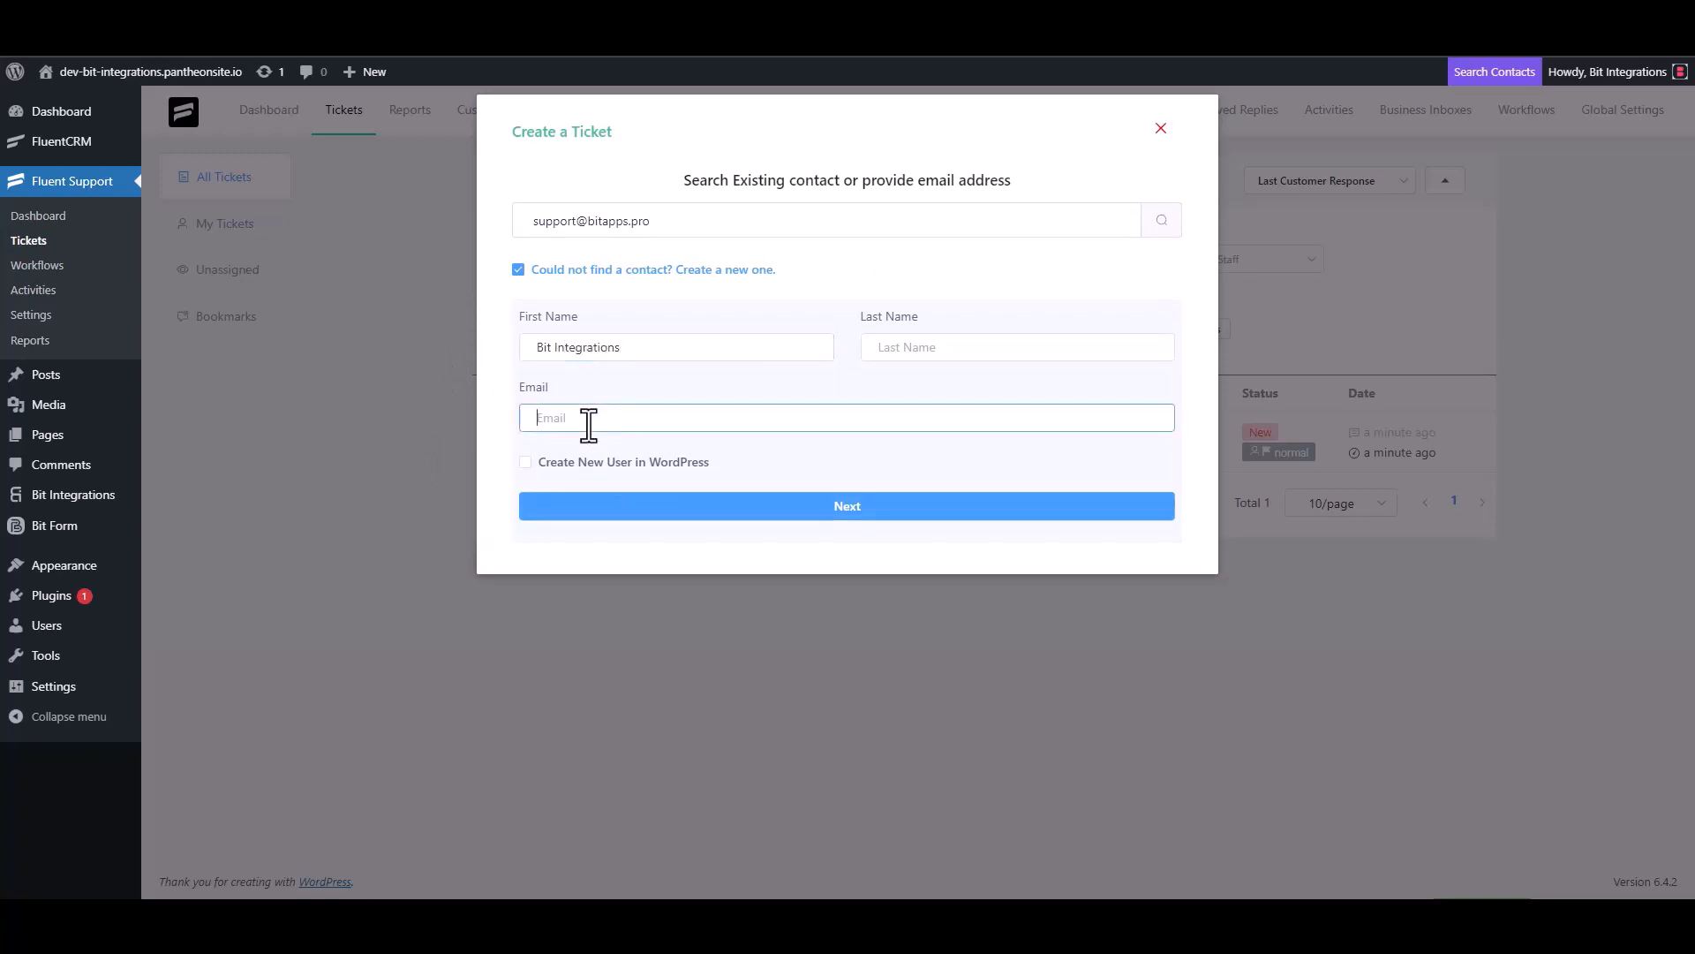
click(852, 508)
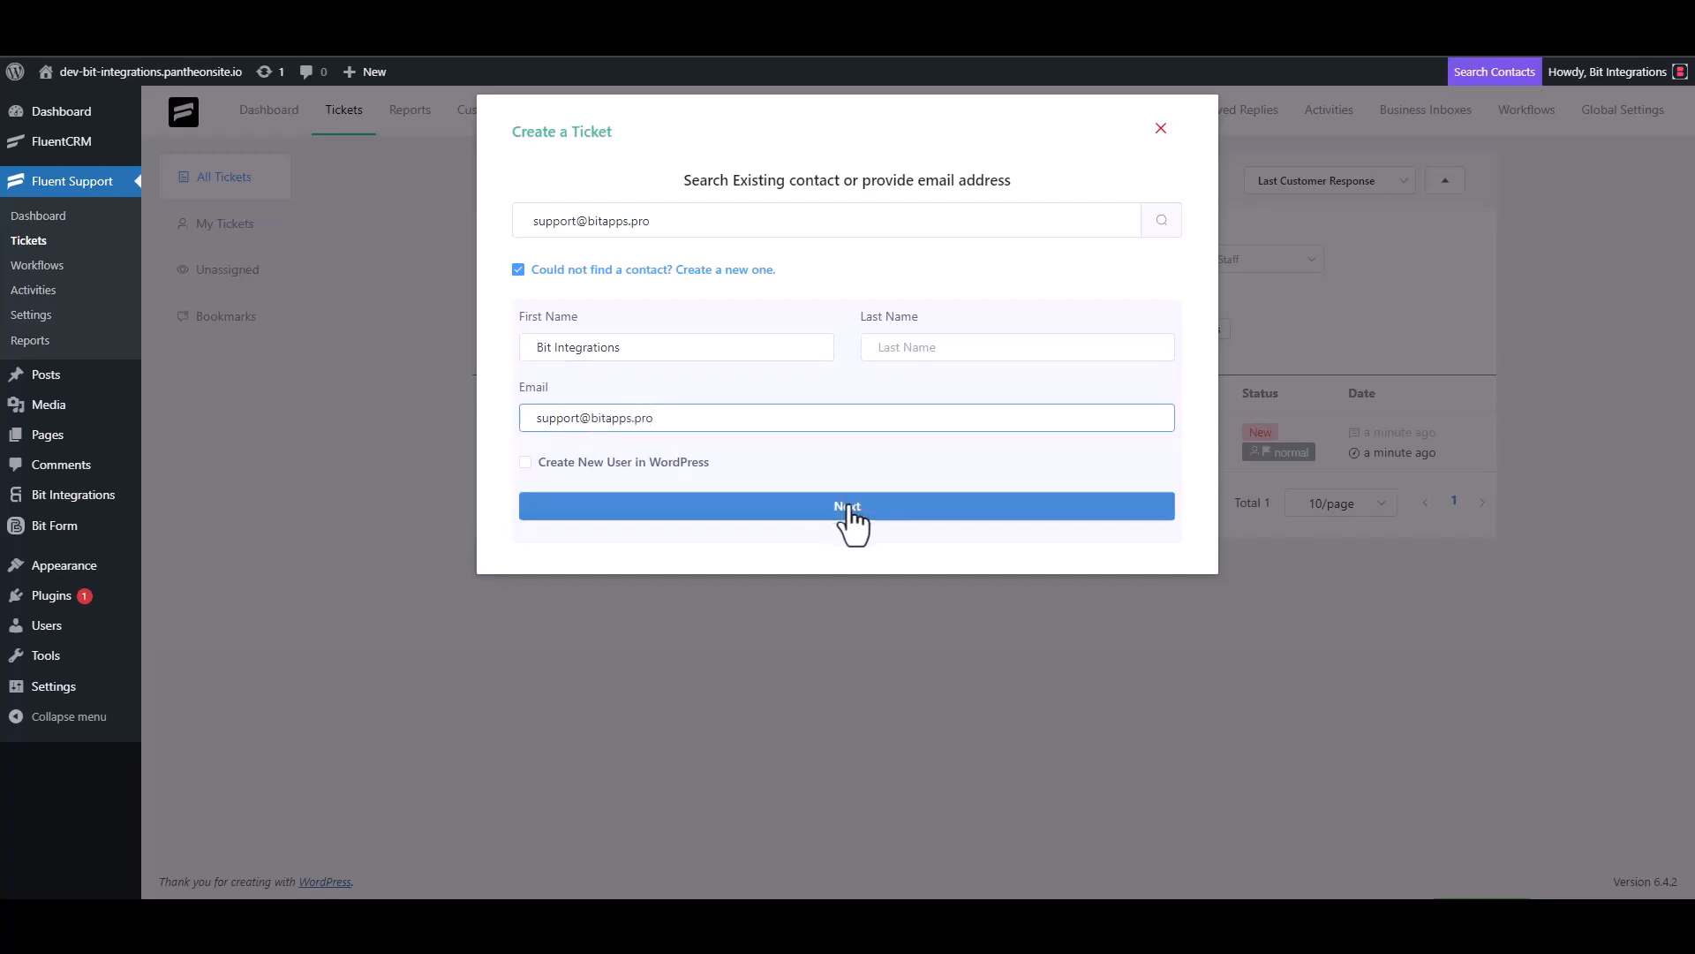
click(611, 320)
Step: Replace the placeholder 'test' subject with 'Bit Integrations' and clear the stray details text
text(test)
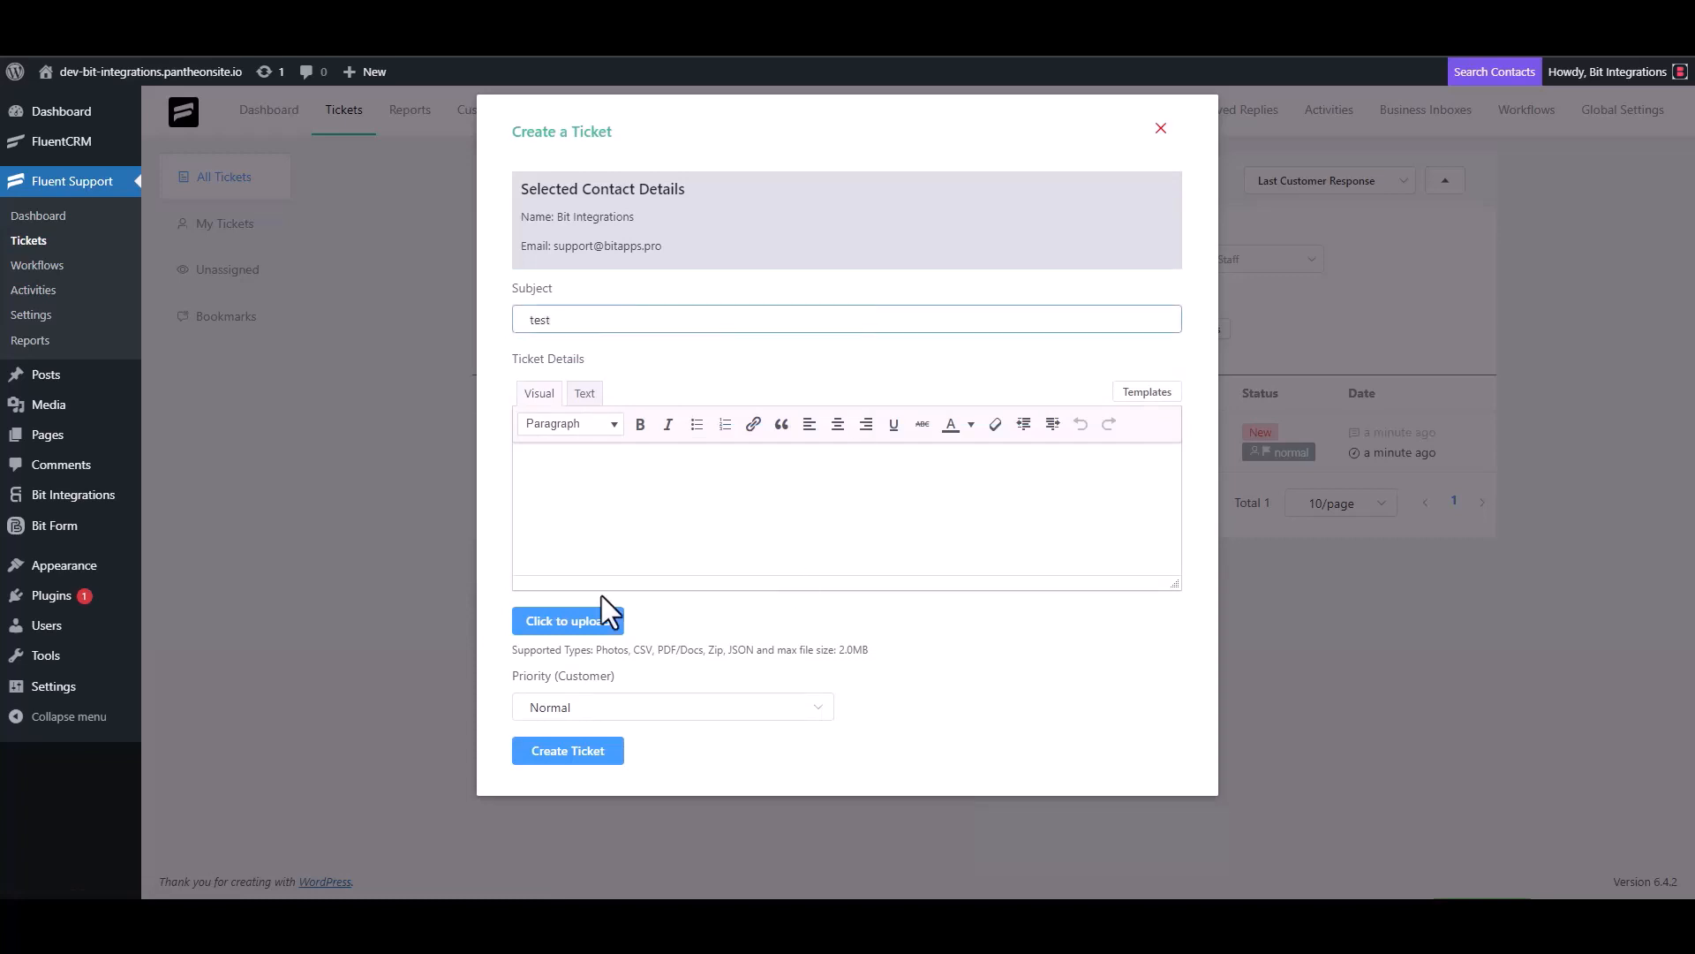
click(587, 501)
text(t)
double_click(560, 319)
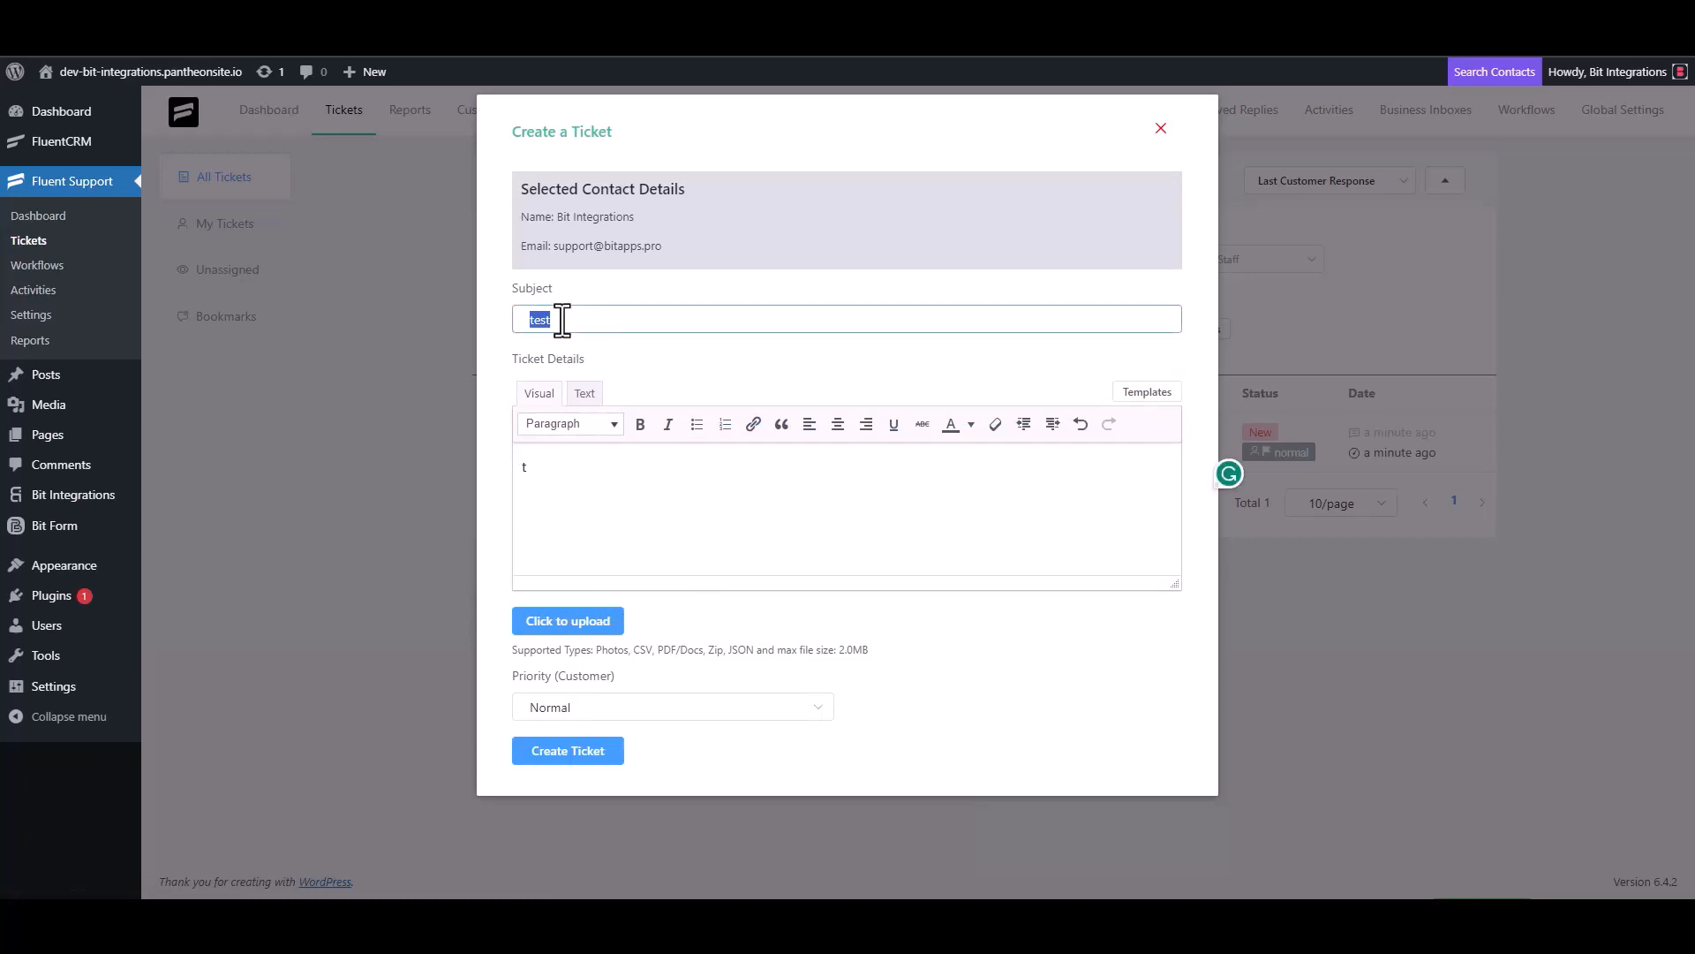
key(BackSpace)
click(560, 483)
key(BackSpace)
click(582, 318)
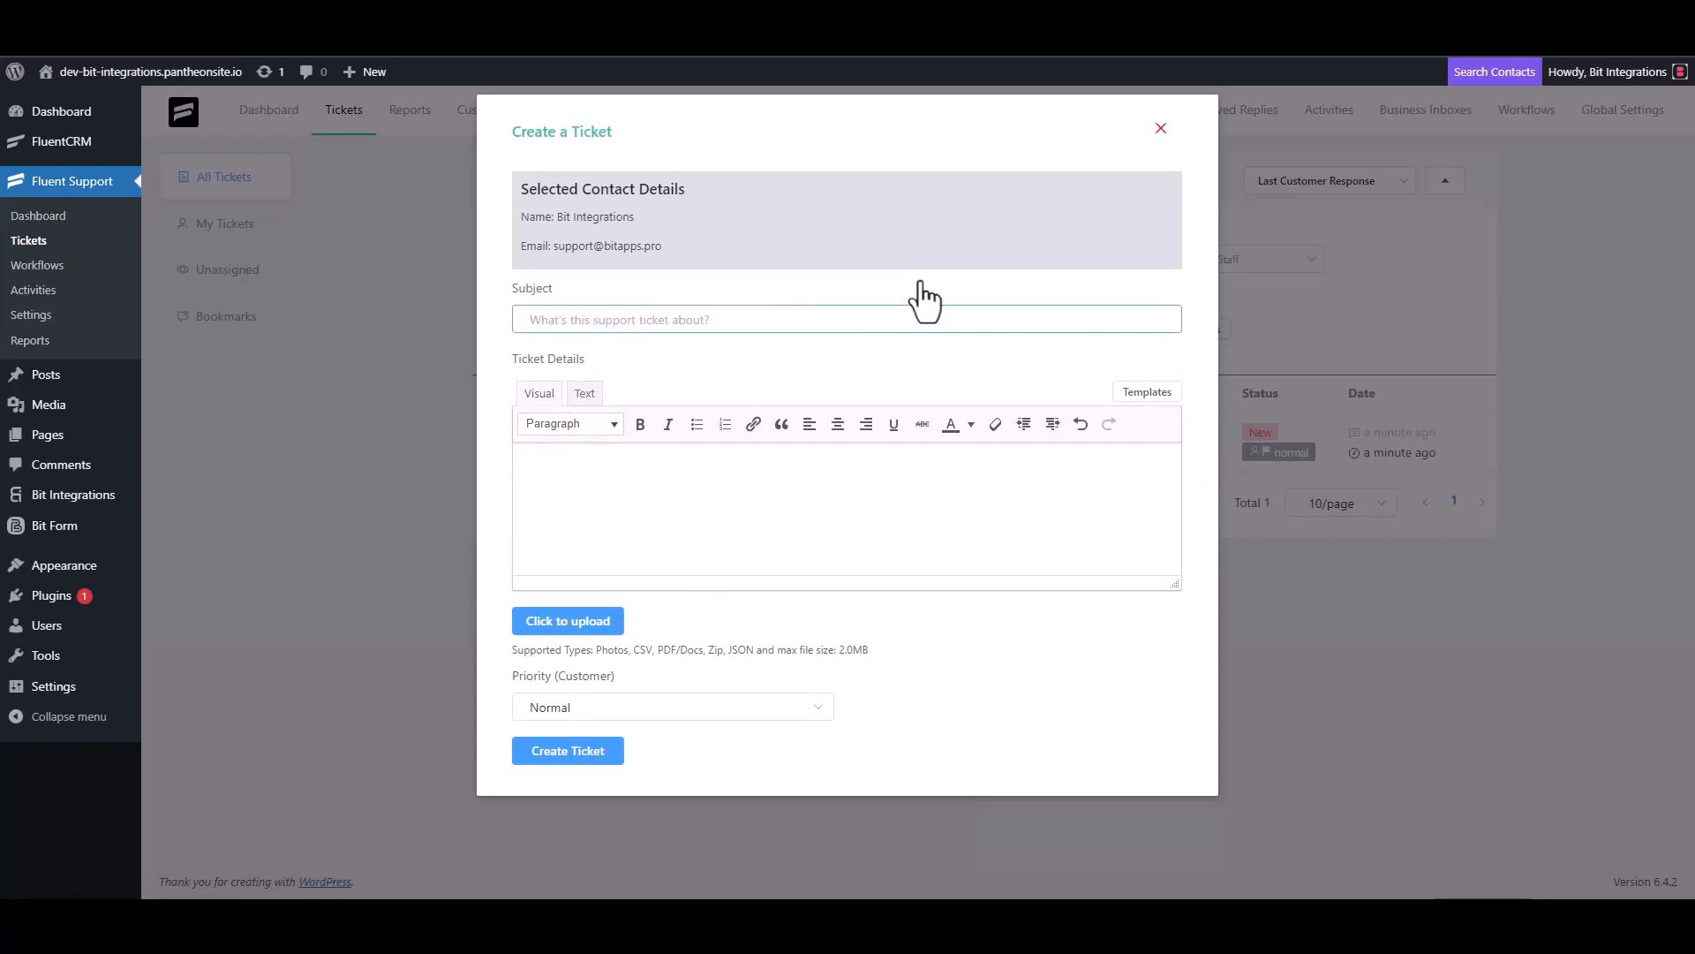
text(Bit Integrations)
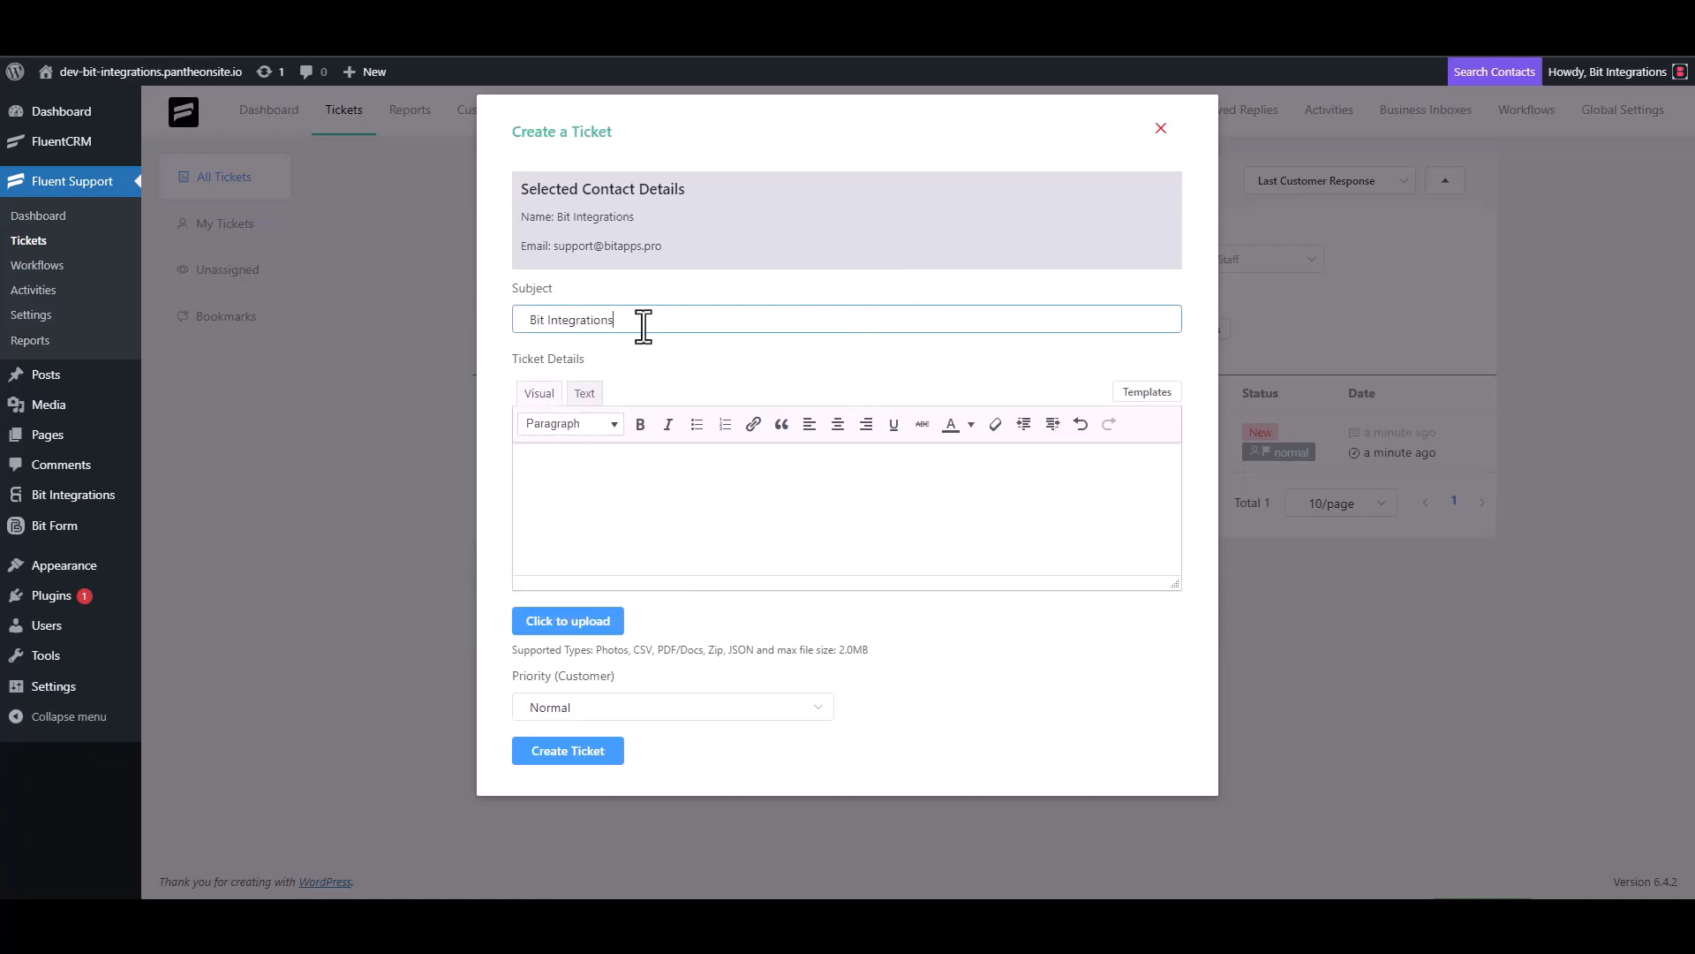
Step: Copy 'Bit Integrations' into Ticket Details and create the ticket
triple_click(644, 321)
key(ctrl+c)
click(643, 463)
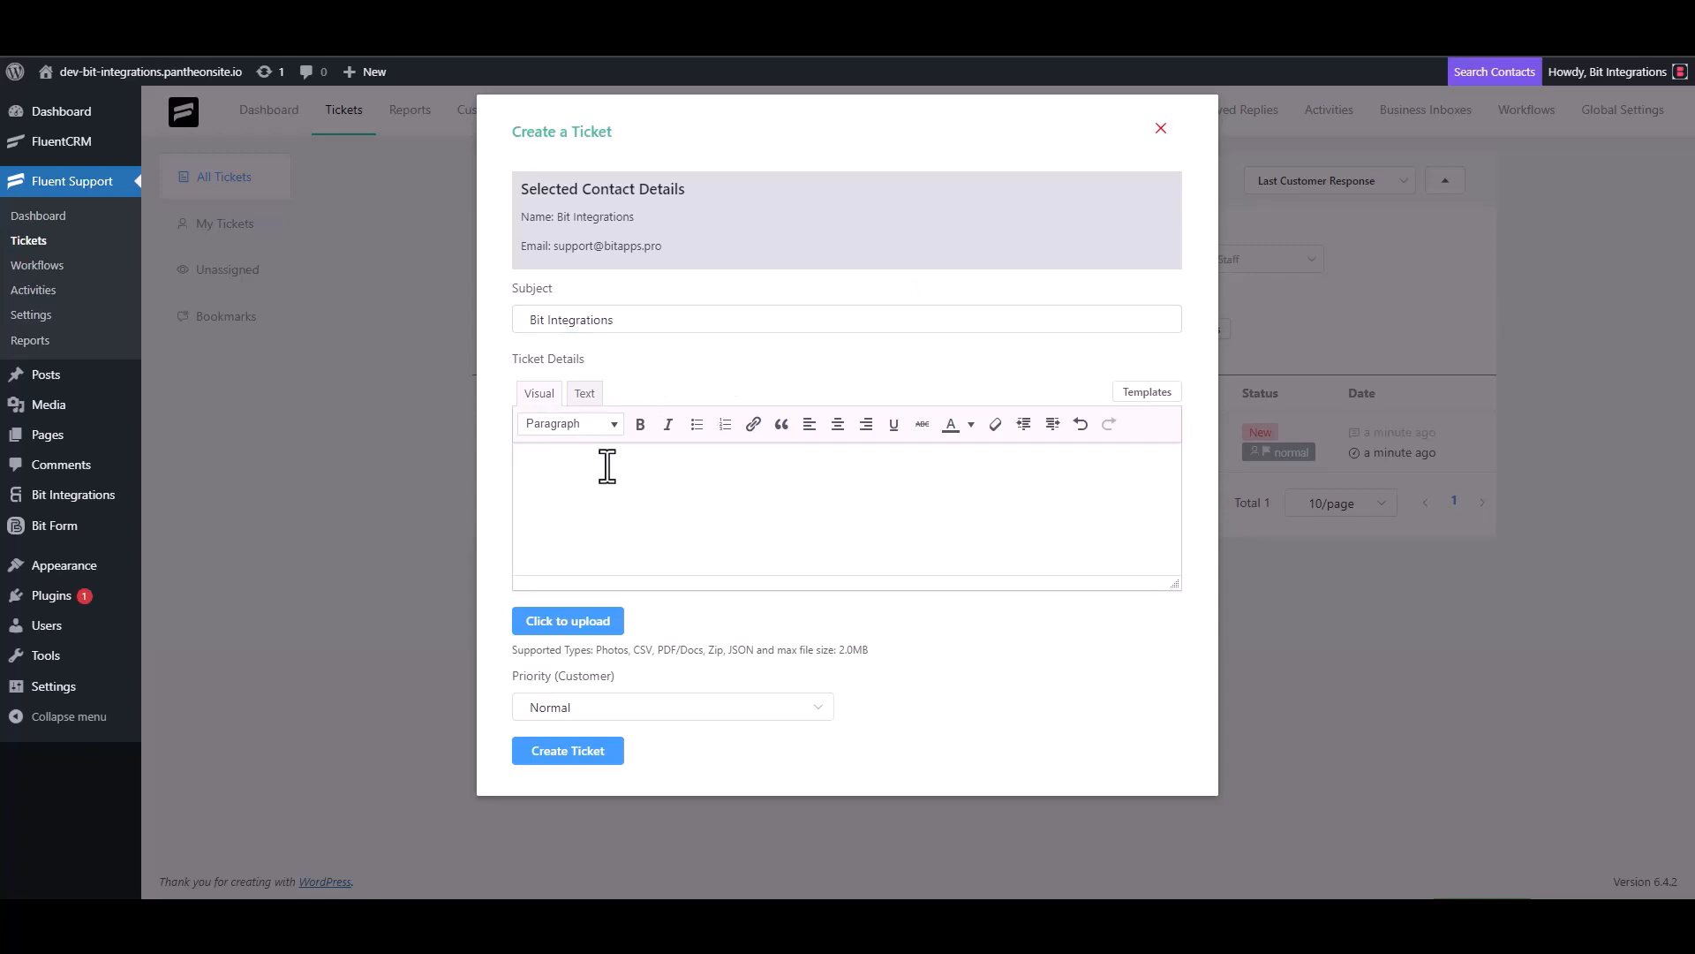
key(ctrl+v)
click(568, 750)
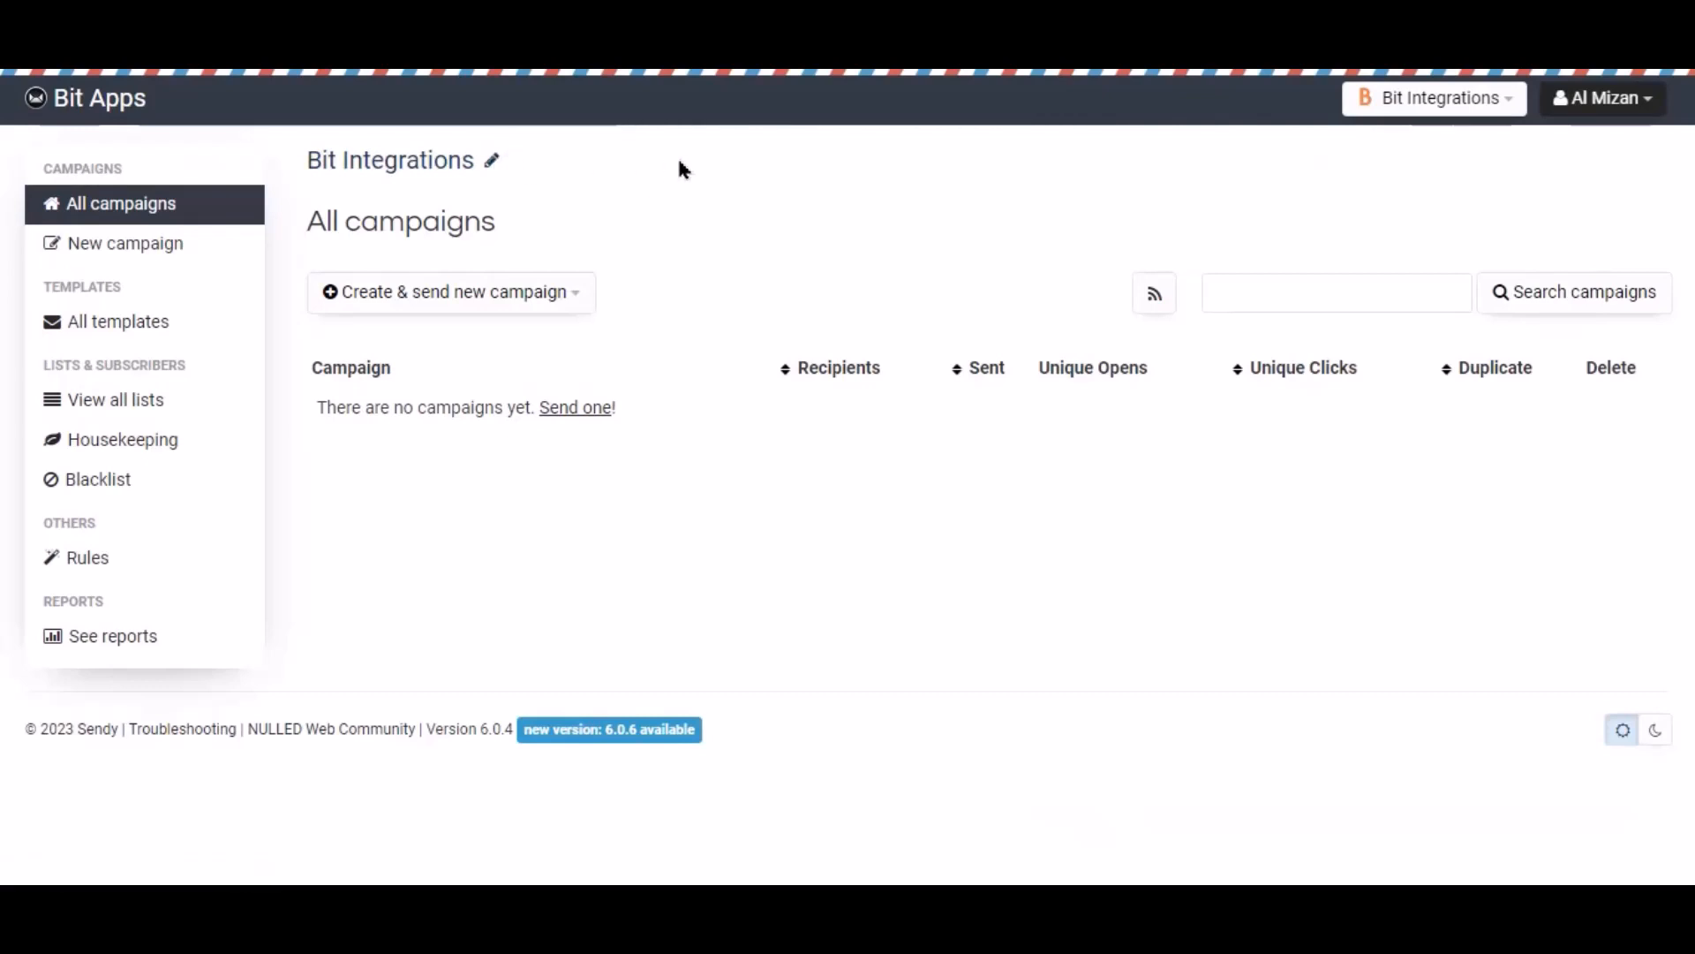
Step: Open the Bit Apps list in Sendy and view its subscriber table
click(89, 408)
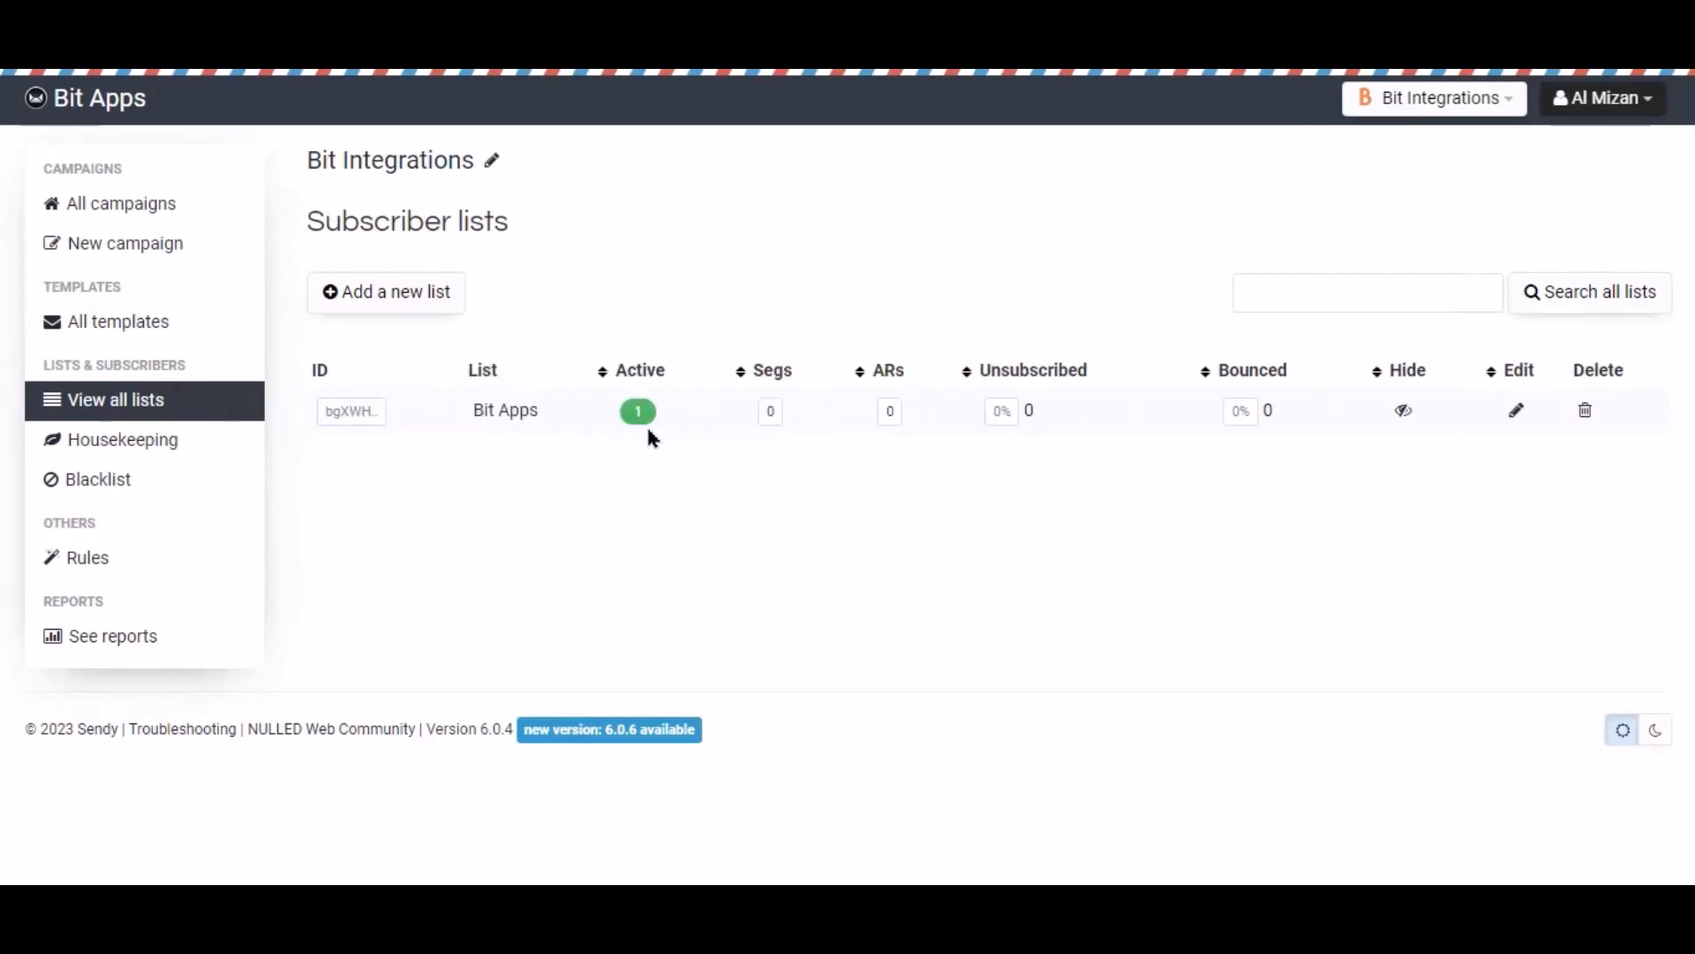
click(496, 415)
scroll(542, 457, down, 3)
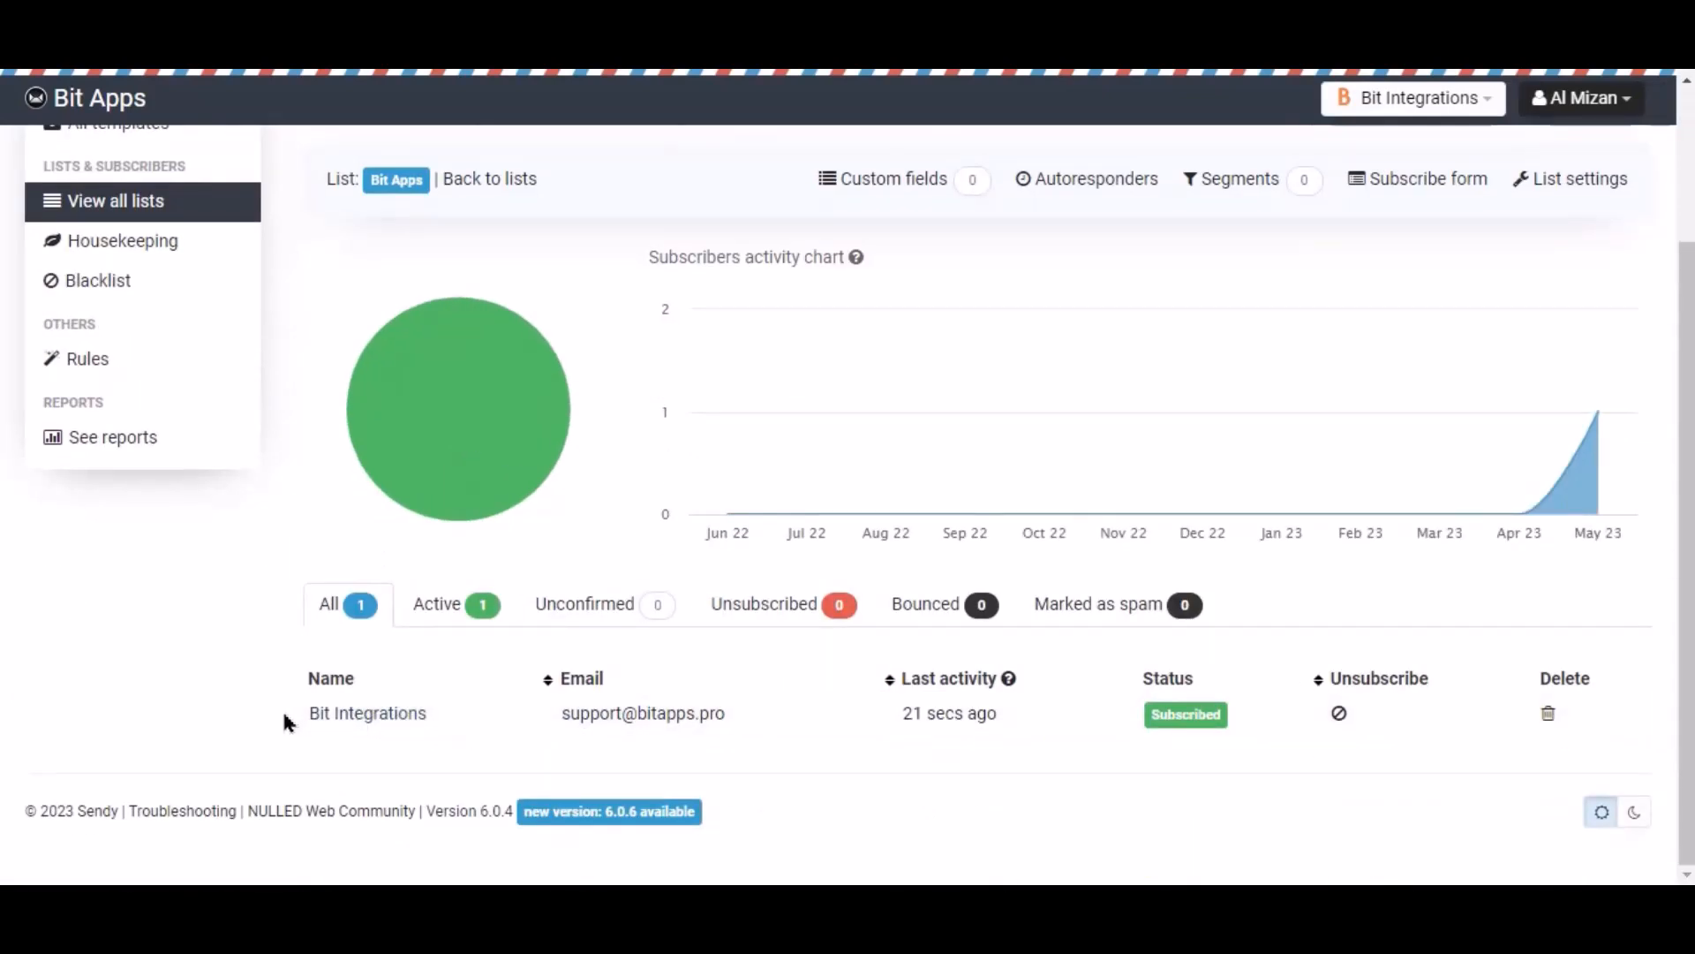